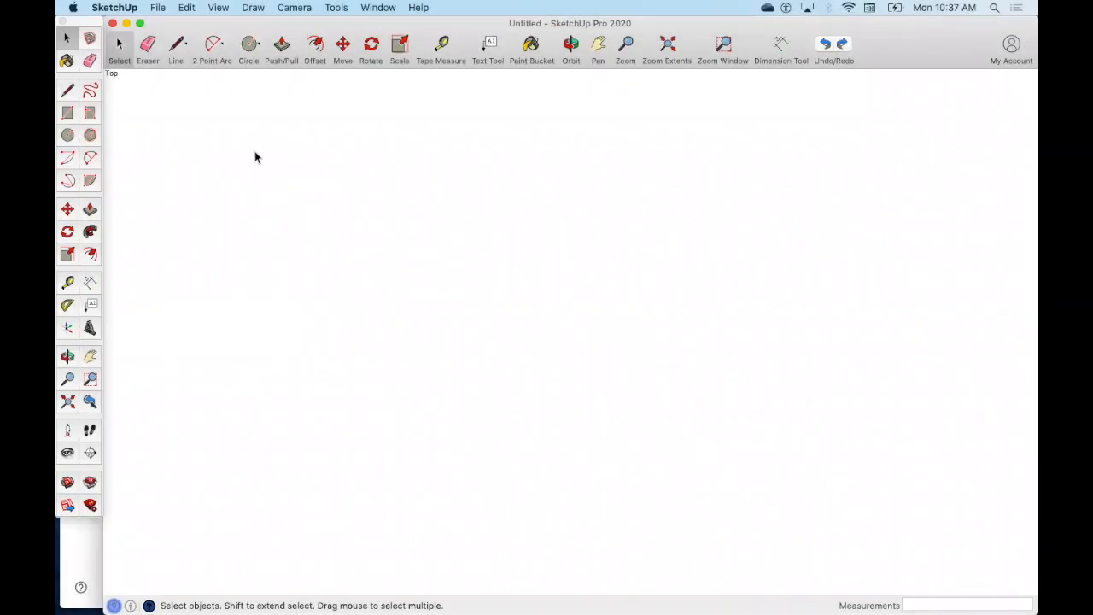
Switch to Preview, narrow the Gun Cabinet.jpg window and adjust the zoom to study the whole cabinet
mouse_move(58, 70)
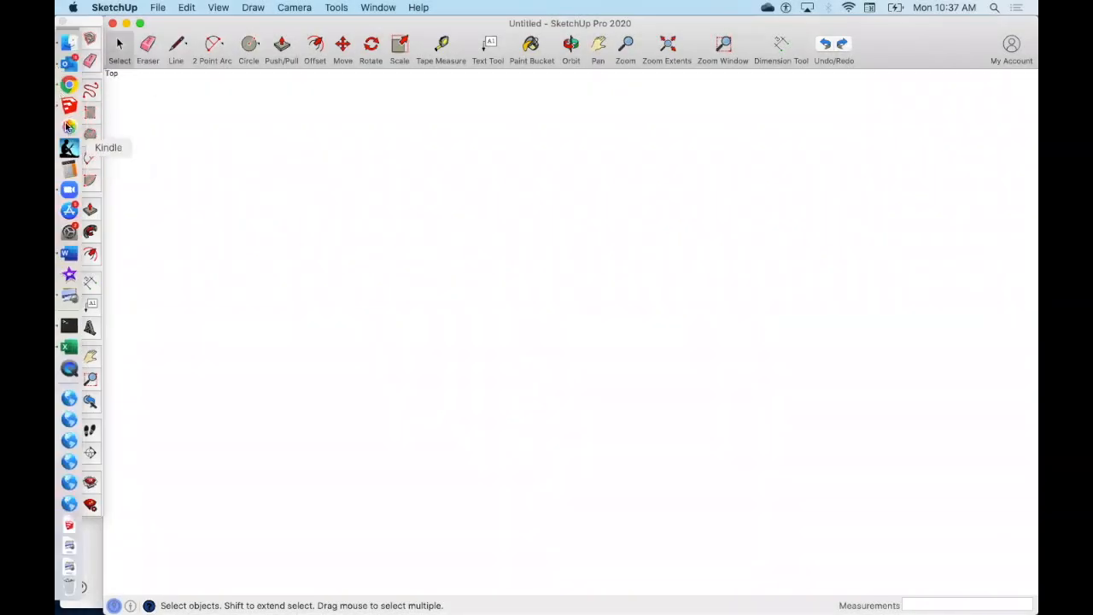
left_click(65, 294)
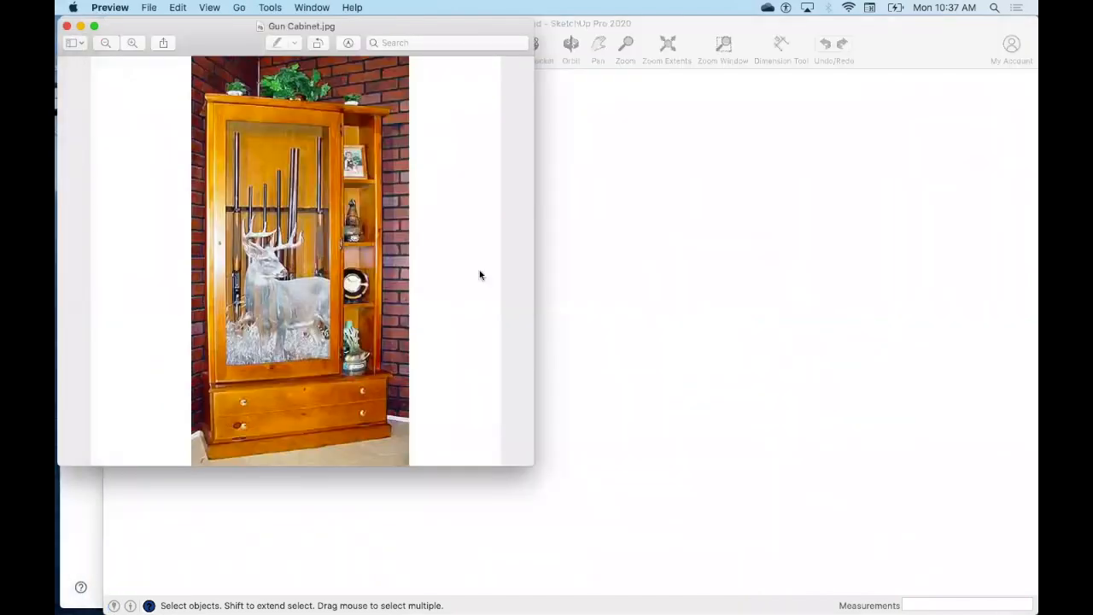
left_click_drag(534, 246, 393, 247)
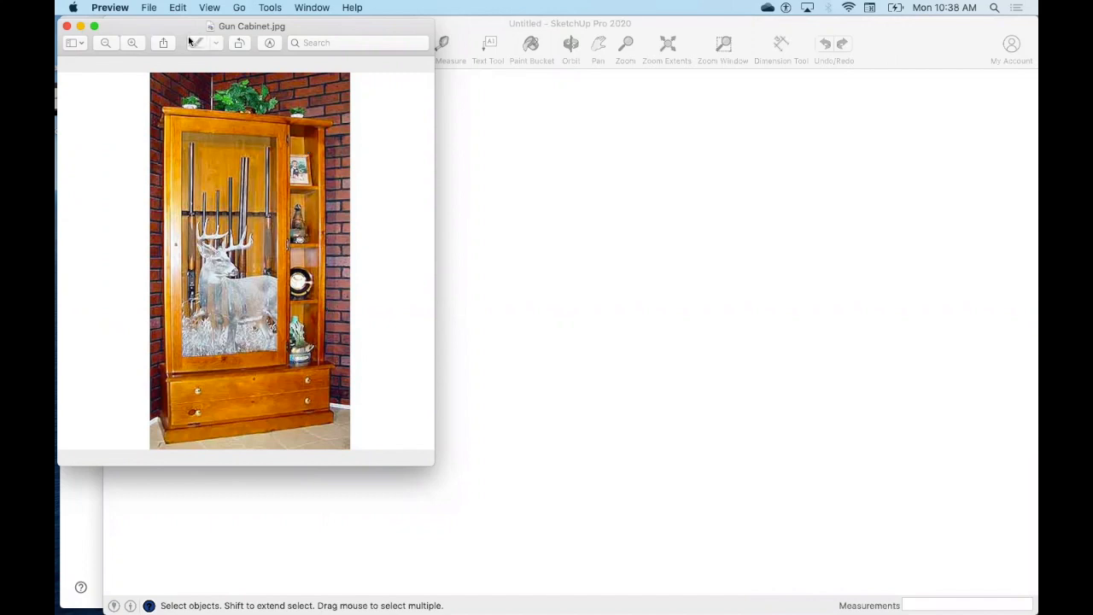
left_click(132, 43)
left_click(134, 43)
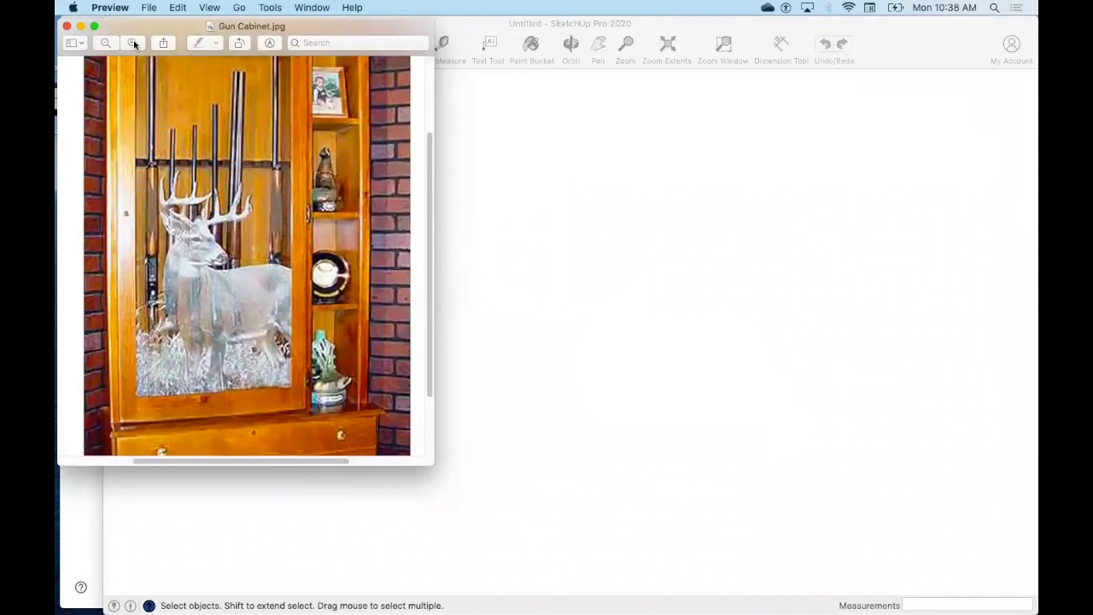
left_click(105, 43)
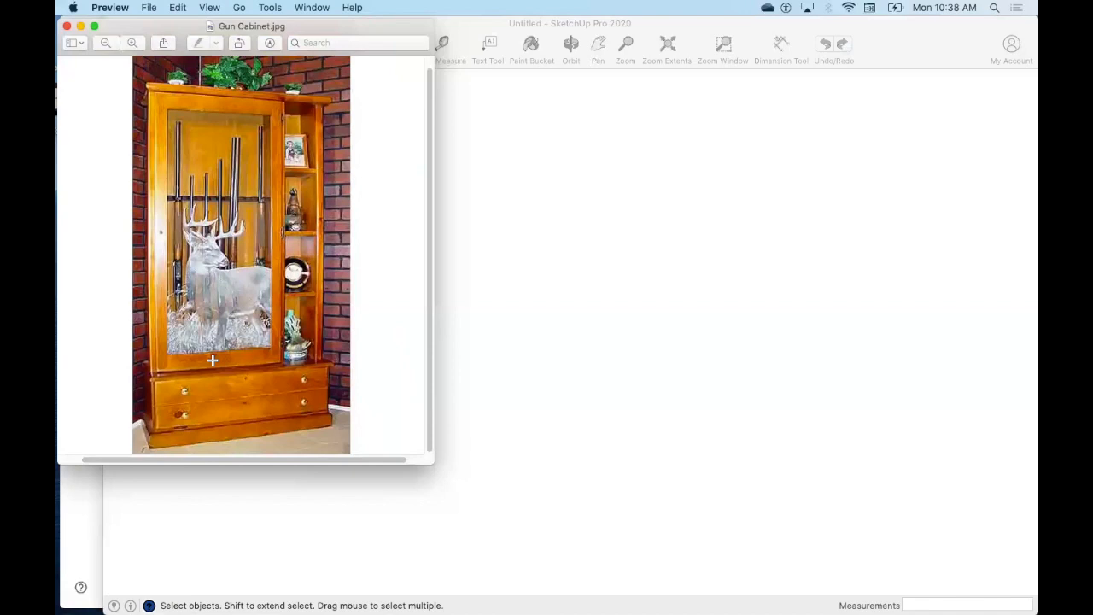
Return to SketchUp, then resize and move its window and tool palette so the cabinet photo stays visible beside the drawing area
left_click(472, 395)
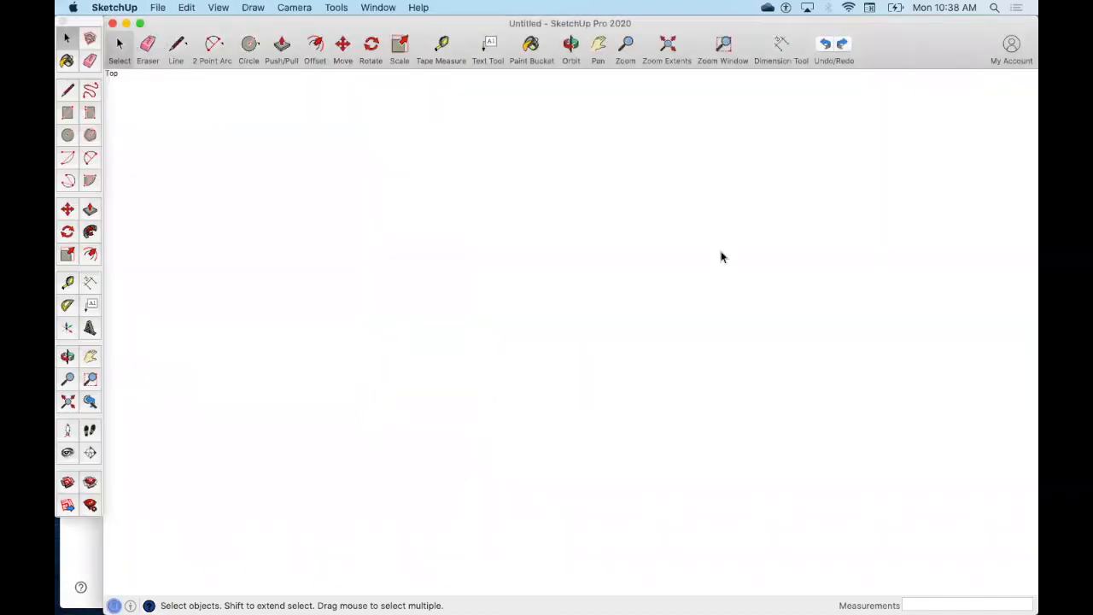
left_click_drag(947, 256, 922, 256)
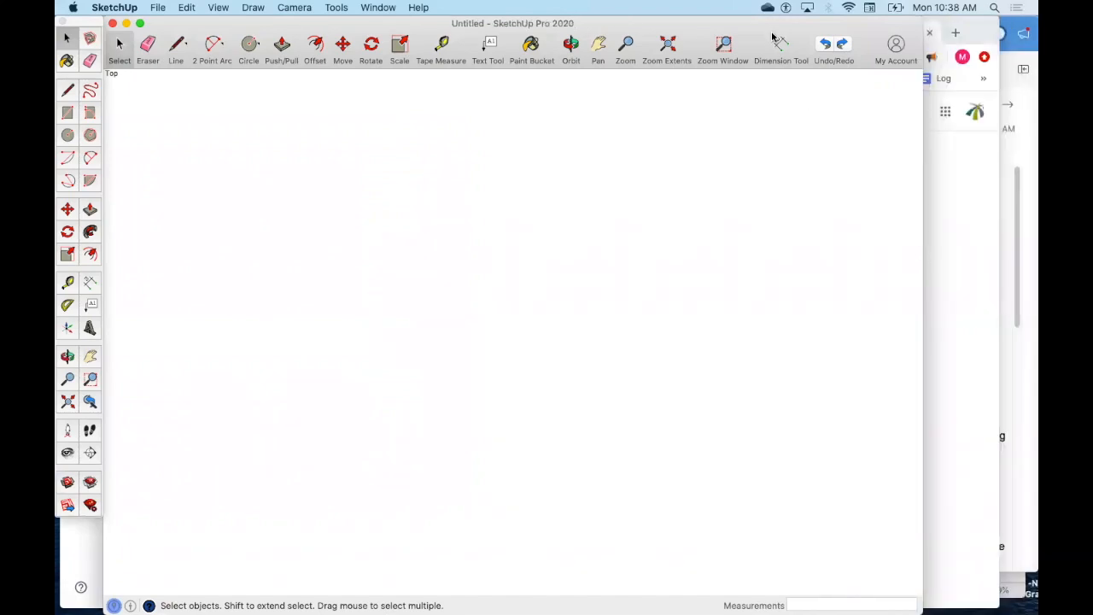
left_click_drag(758, 28, 873, 26)
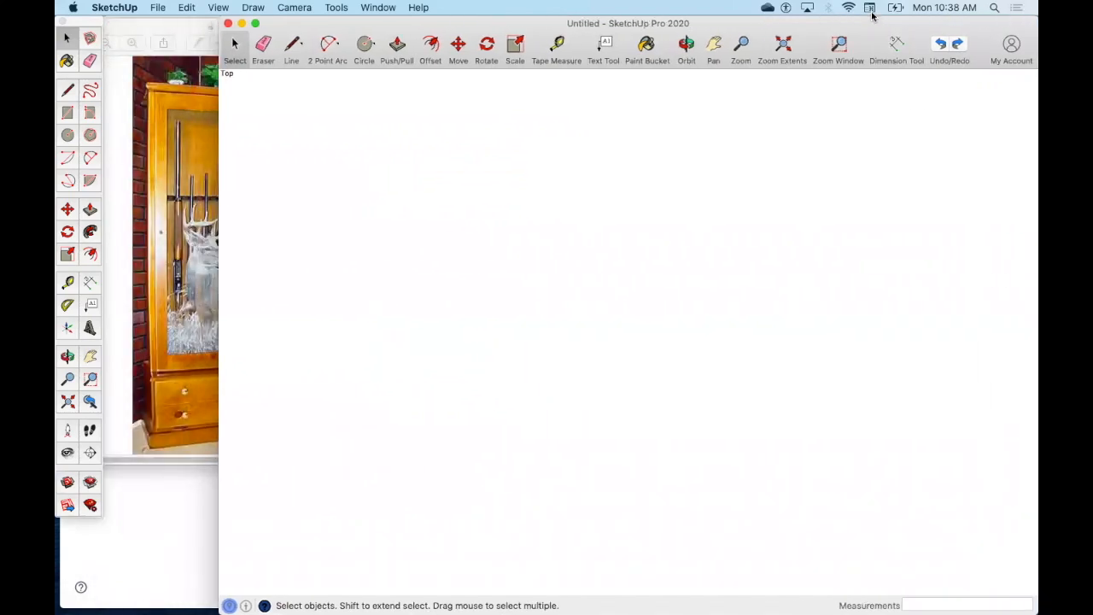
mouse_move(97, 25)
left_mouse_down()
mouse_move(231, 26)
mouse_move(82, 24)
left_mouse_up()
left_click(468, 288)
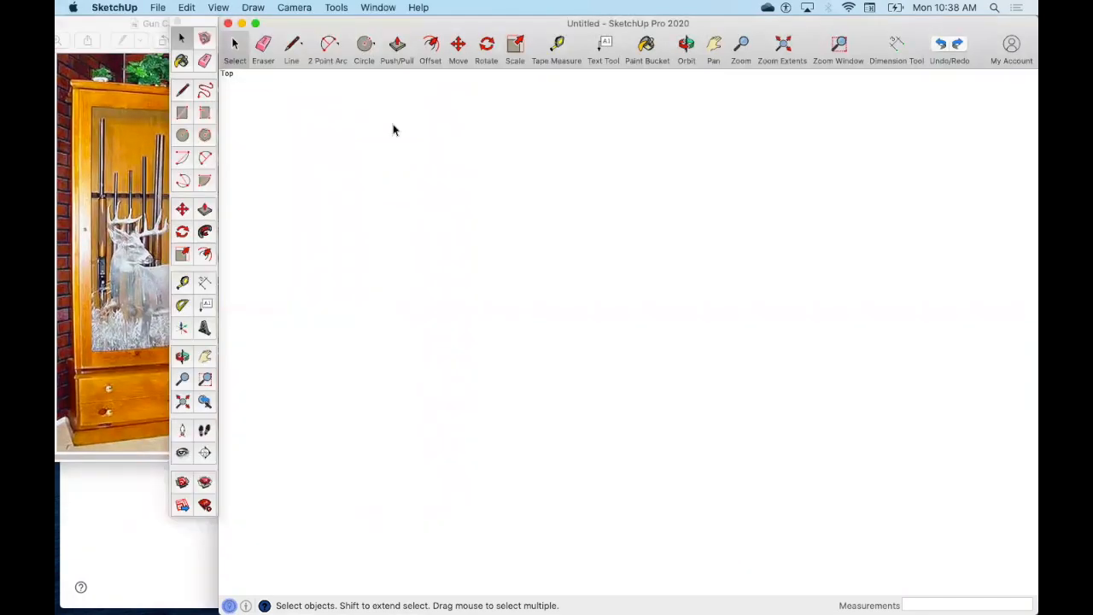
Draw the cabinet's 40-inch top edge along the red axis and its 80-inch right side down along the green axis
left_click(292, 47)
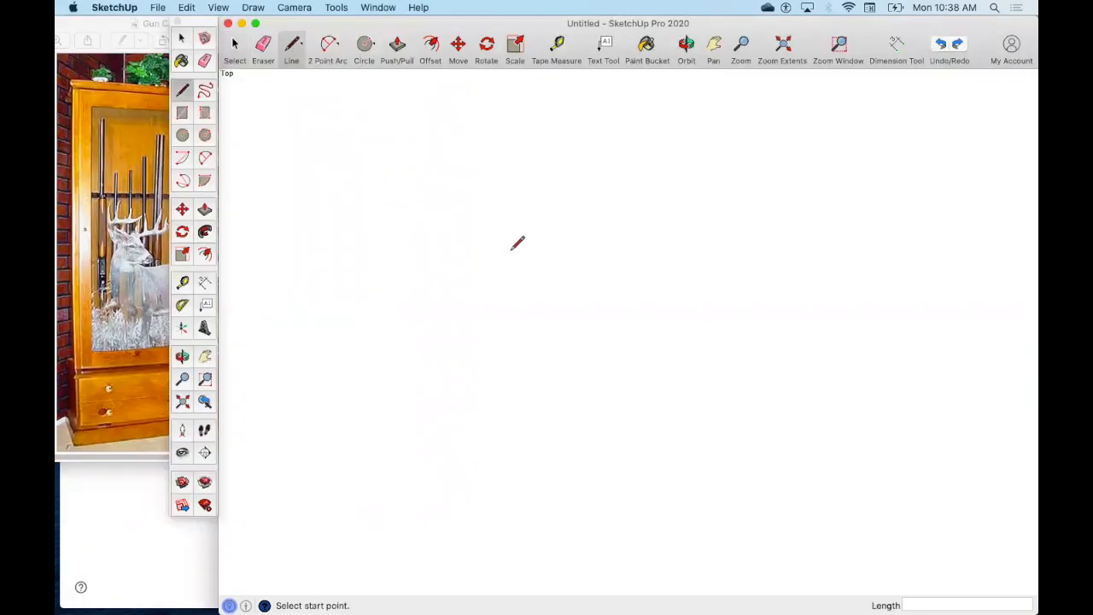
left_click(416, 122)
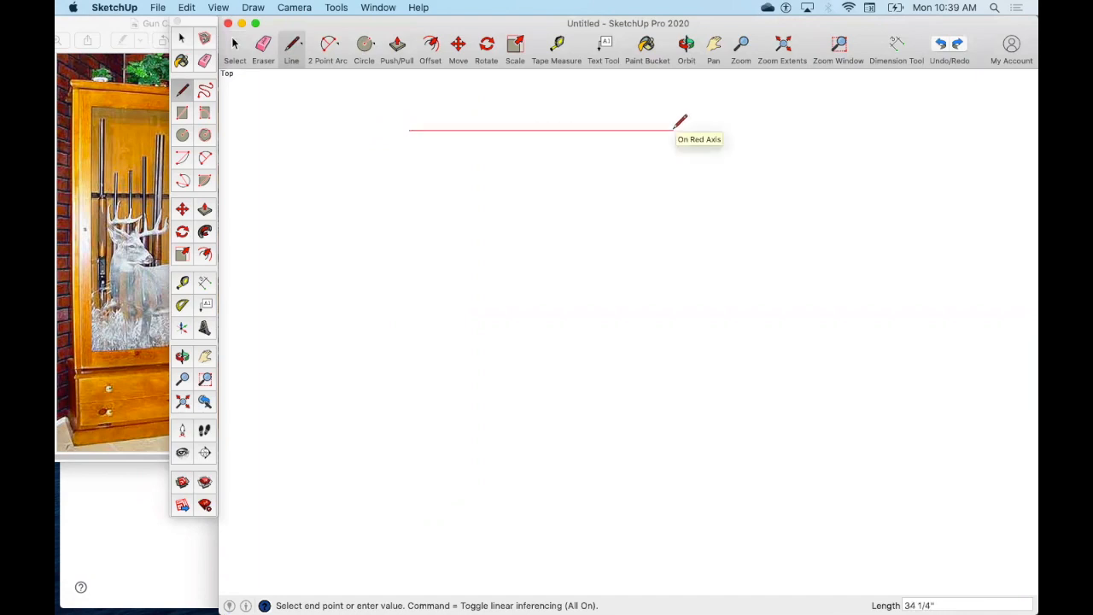
type("40")
key("Return")
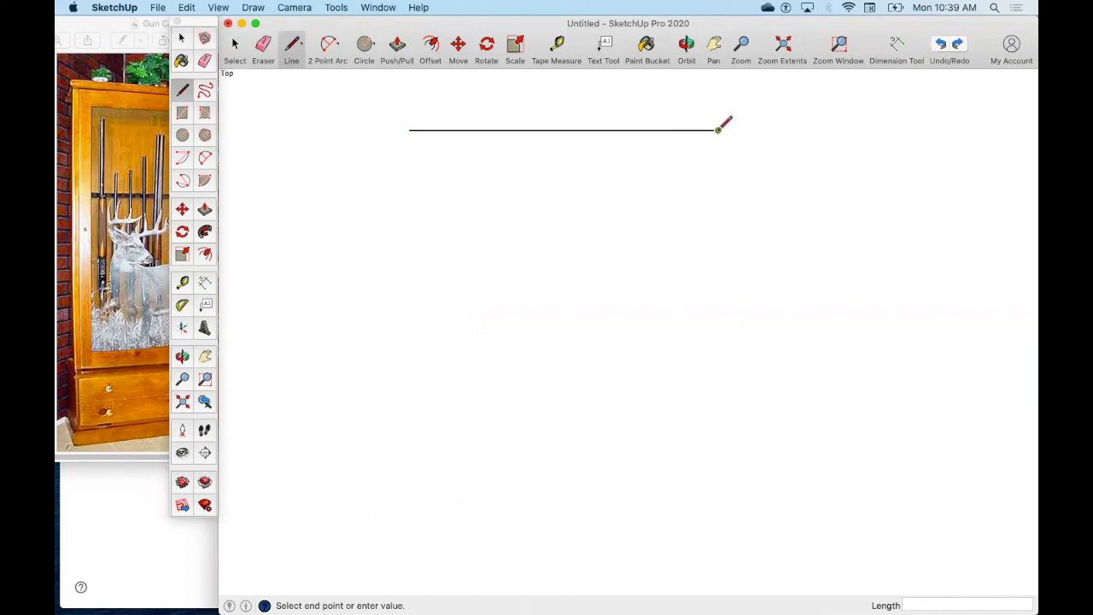
type("80")
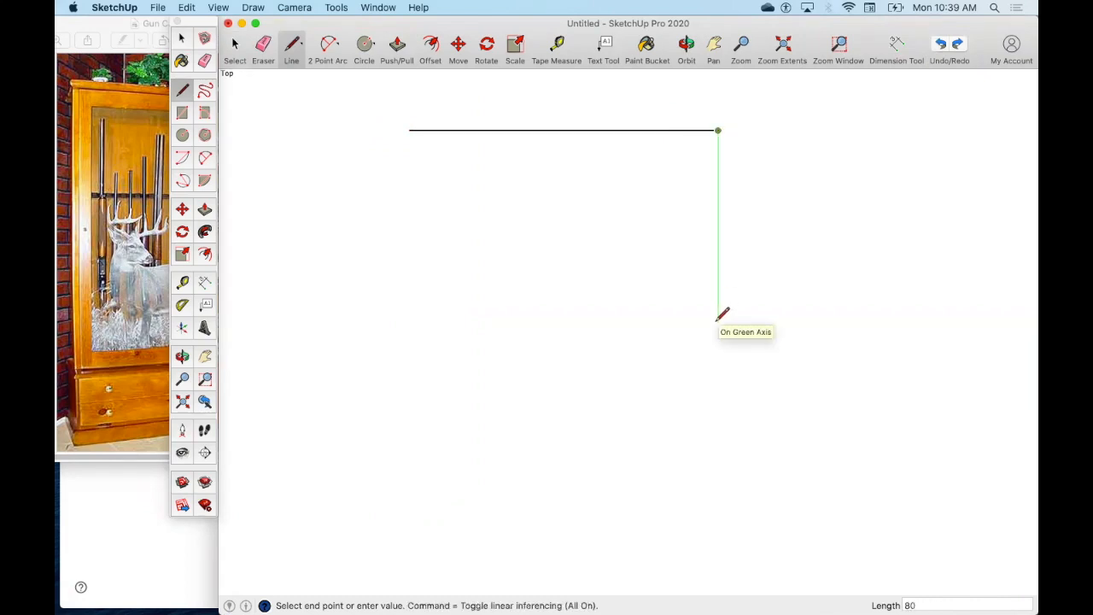
key("Return")
key("Escape")
Draw the 80-inch left side down from the top edge and close the cabinet rectangle with a bottom edge
left_click(409, 131)
type("80")
key("Return")
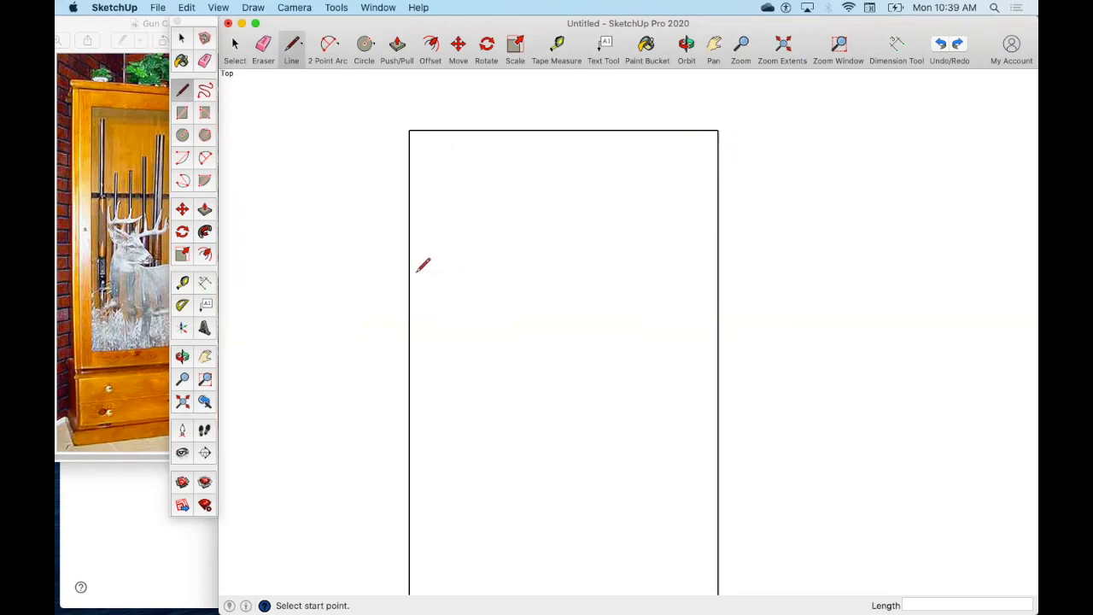
left_click(783, 44)
left_click(741, 45)
left_click_drag(734, 142, 761, 296)
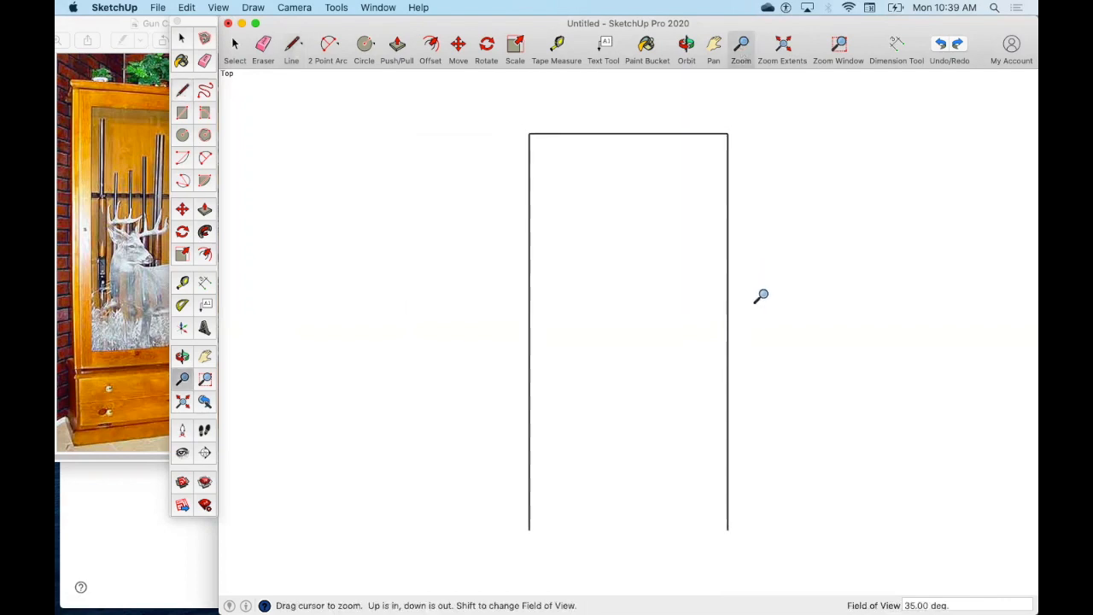
left_click(294, 54)
left_click(528, 529)
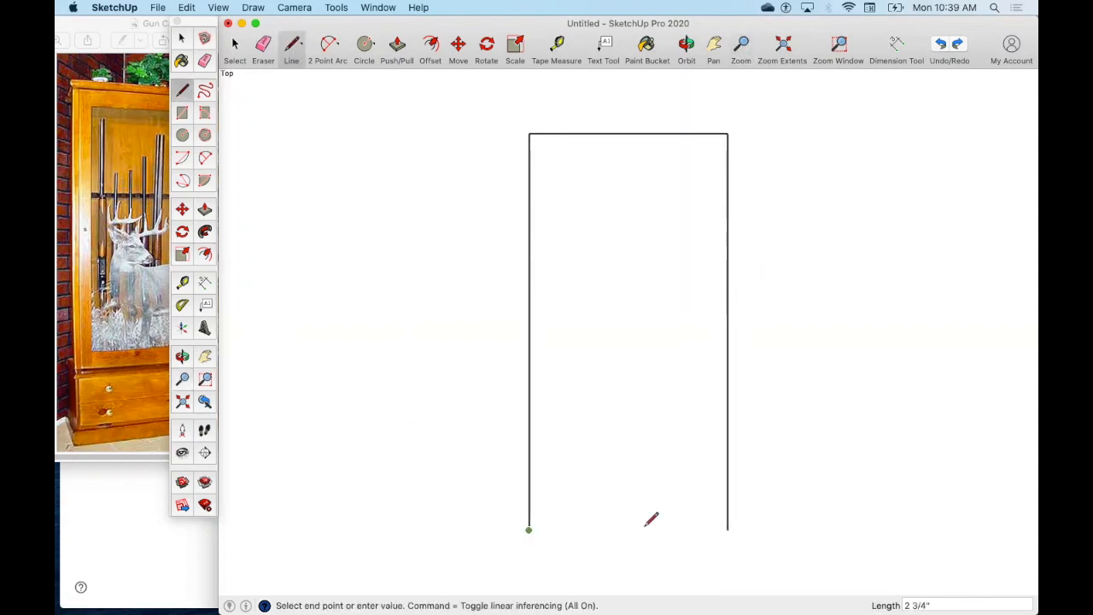
left_click(728, 530)
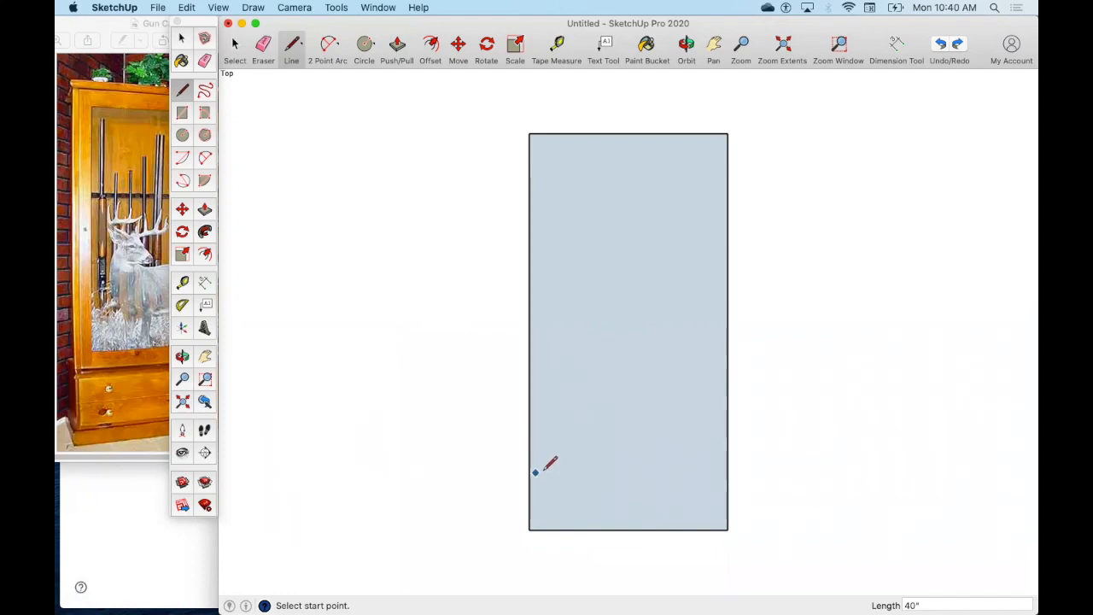
Mark 24 inches up the left side from the bottom corner and draw a horizontal dividing line across the cabinet there
left_click(529, 529)
type("24")
key("Return")
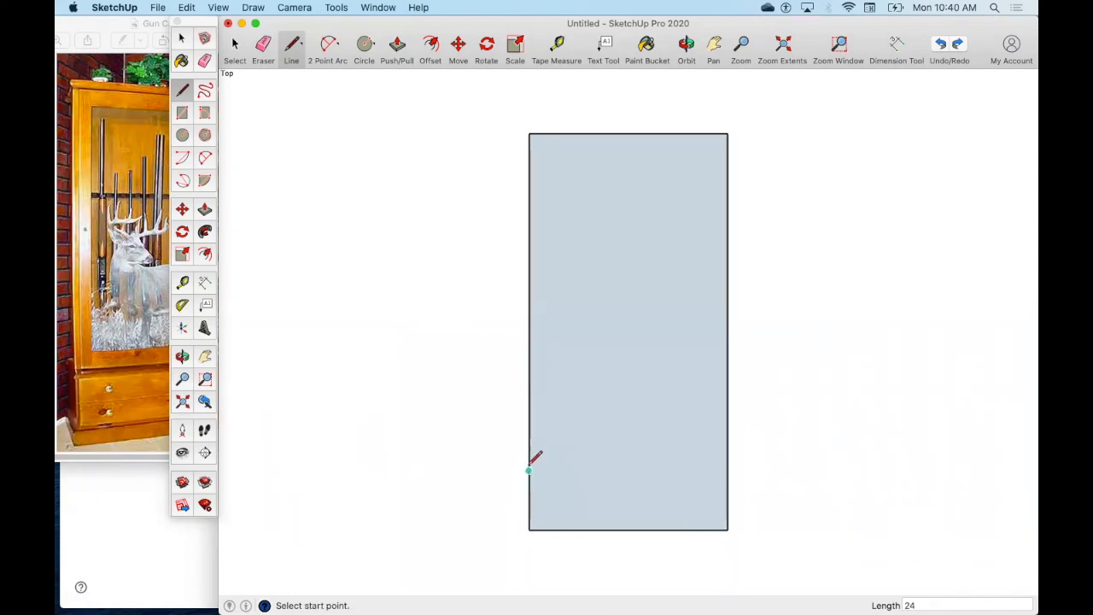
left_click(529, 410)
left_click(728, 411)
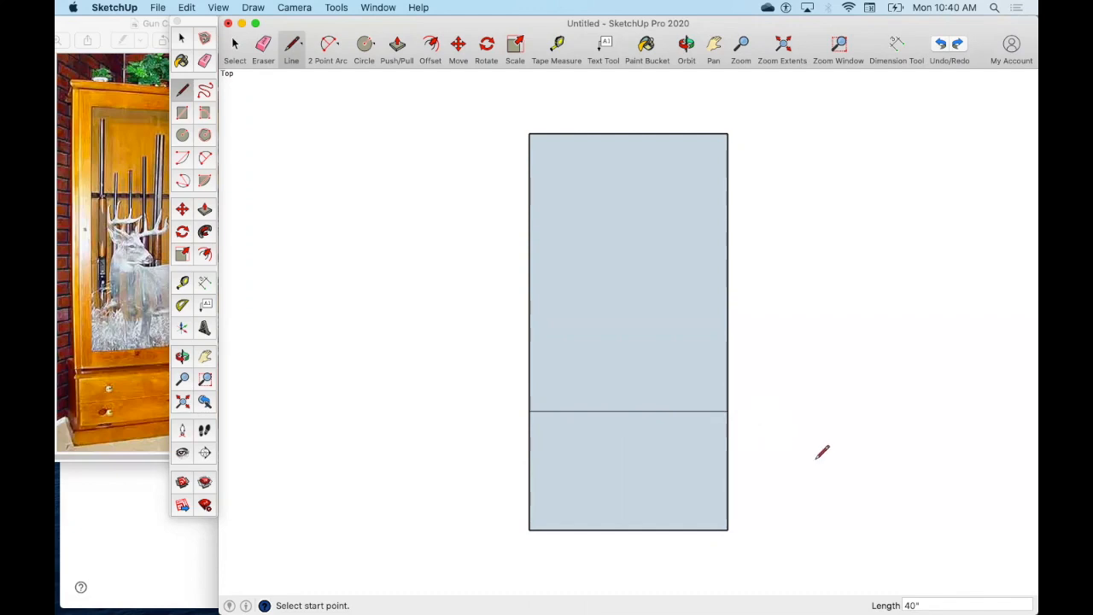
Extend the horizontal dividing line 1.5 inches beyond both the right and left sides of the cabinet
left_click(727, 411)
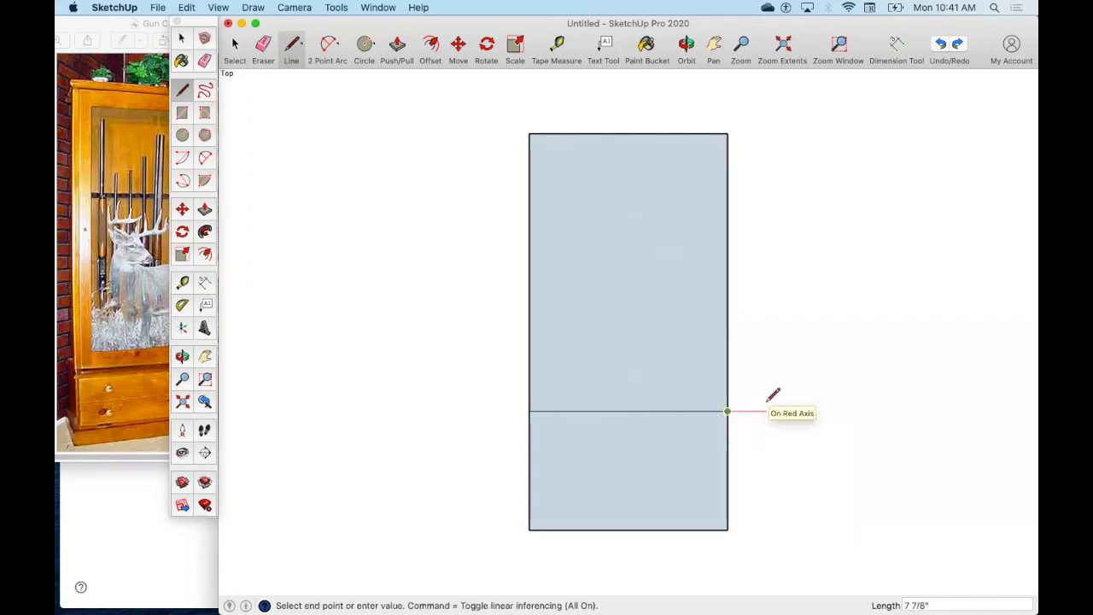
type("1.5")
key("Return")
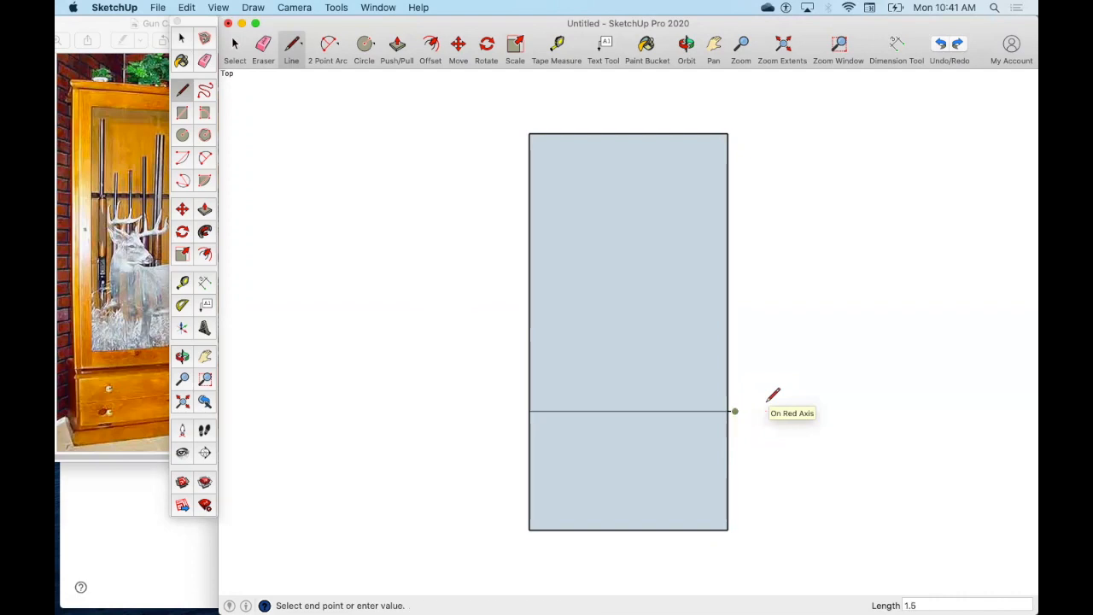
key("Escape")
left_click(528, 411)
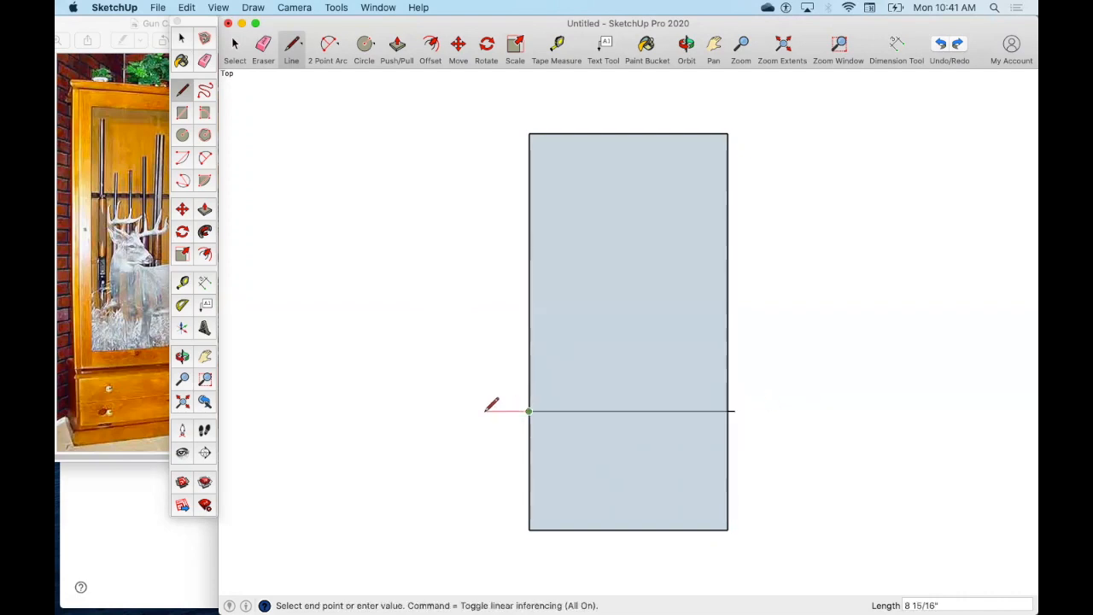
type("1.5")
key("Return")
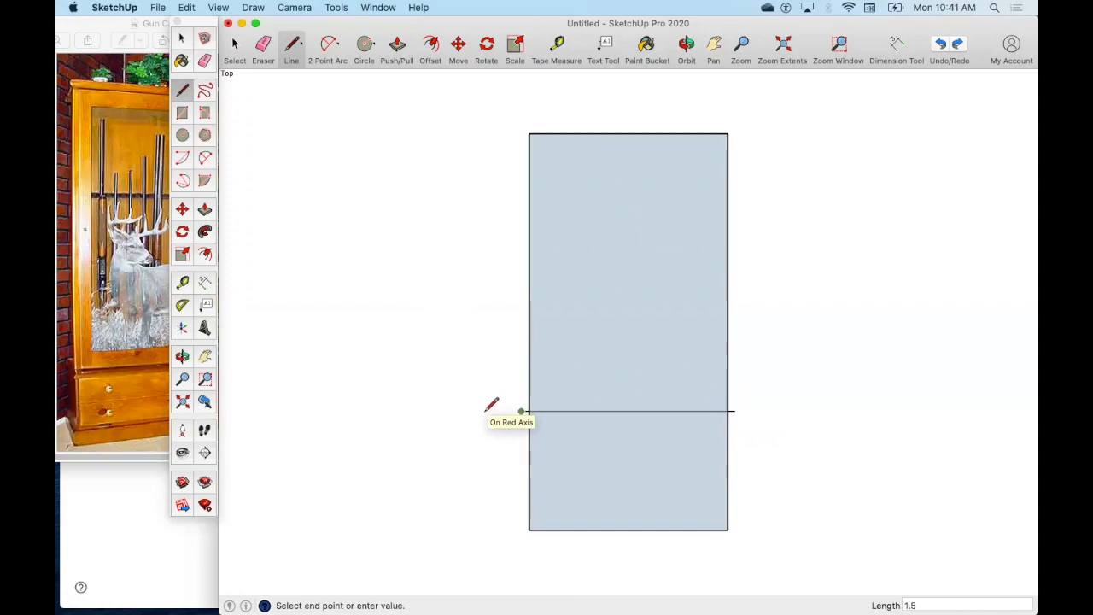
left_click(682, 392)
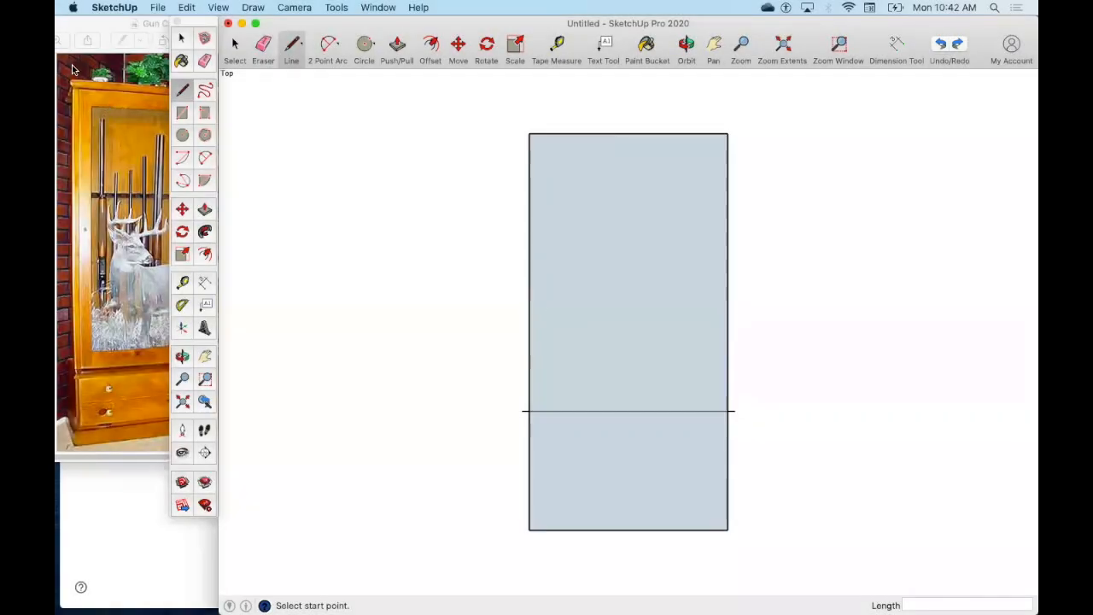
Draw 7/8-inch vertical lines up from both ends of the extended line and join their tops to close the ledge
left_click(734, 411)
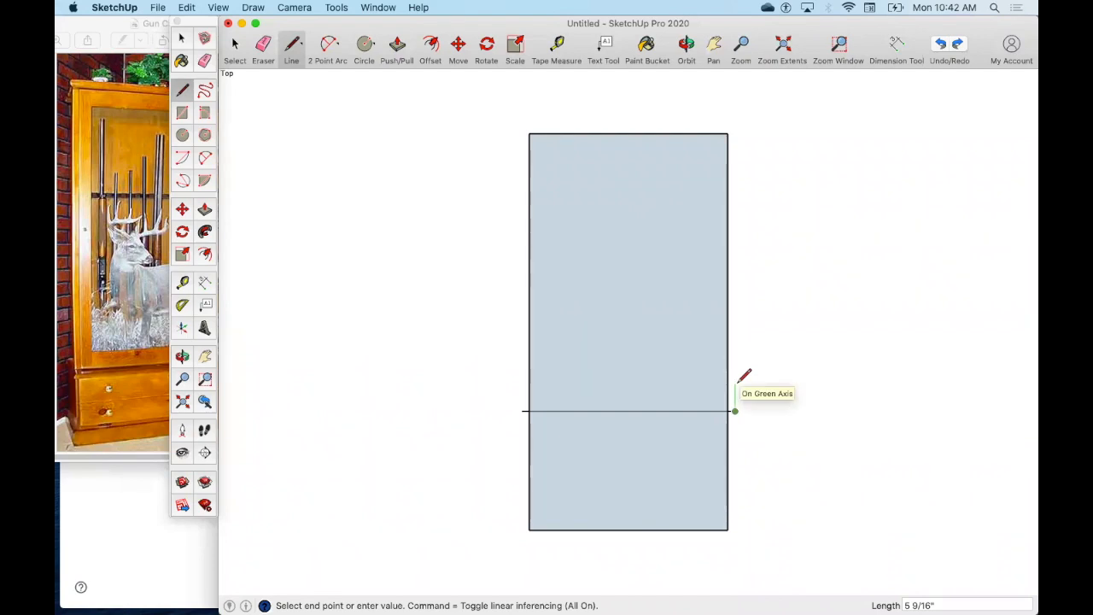
key("Escape")
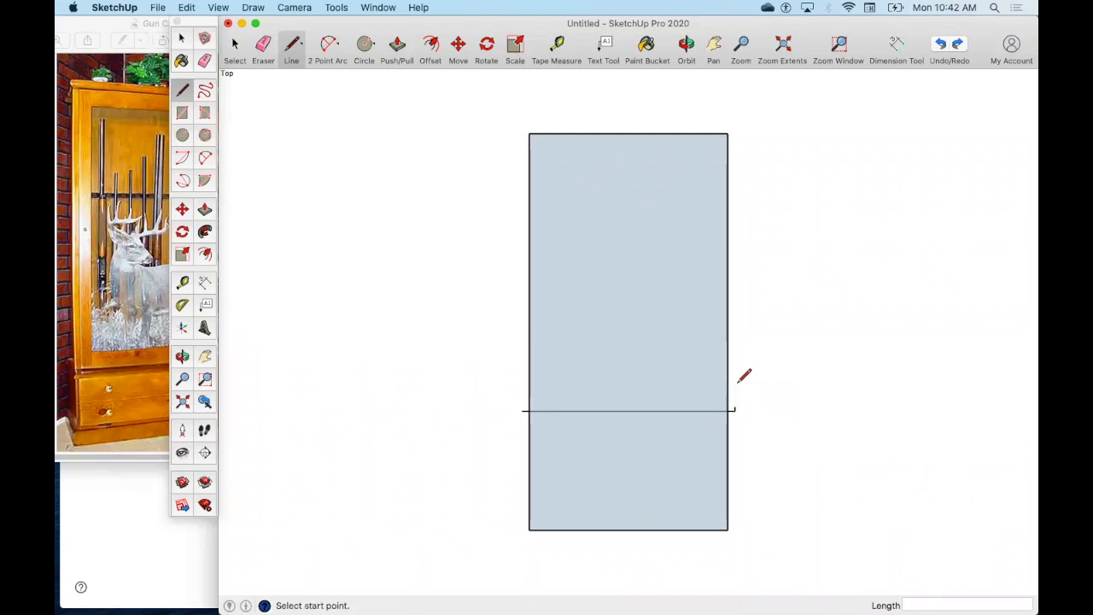
left_click(521, 411)
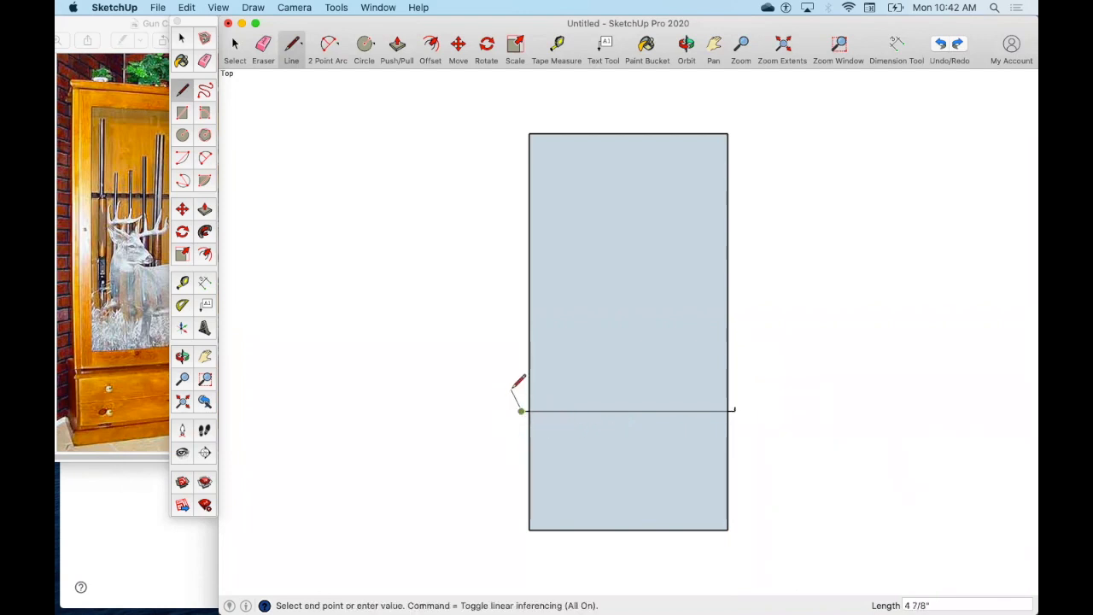
type("7")
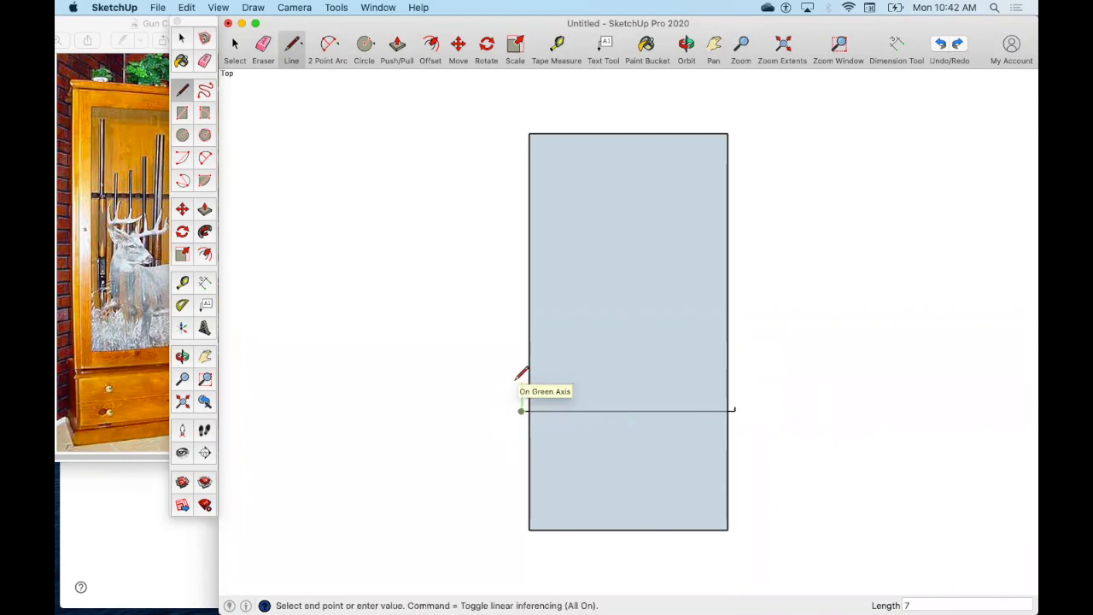
type("/8")
key("Return")
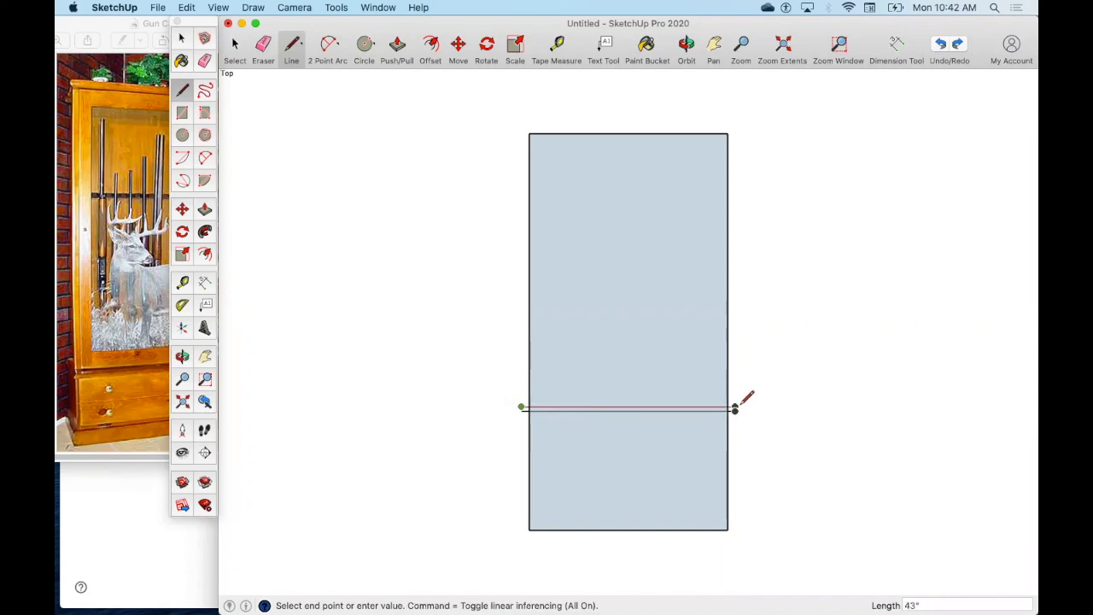
left_click(740, 404)
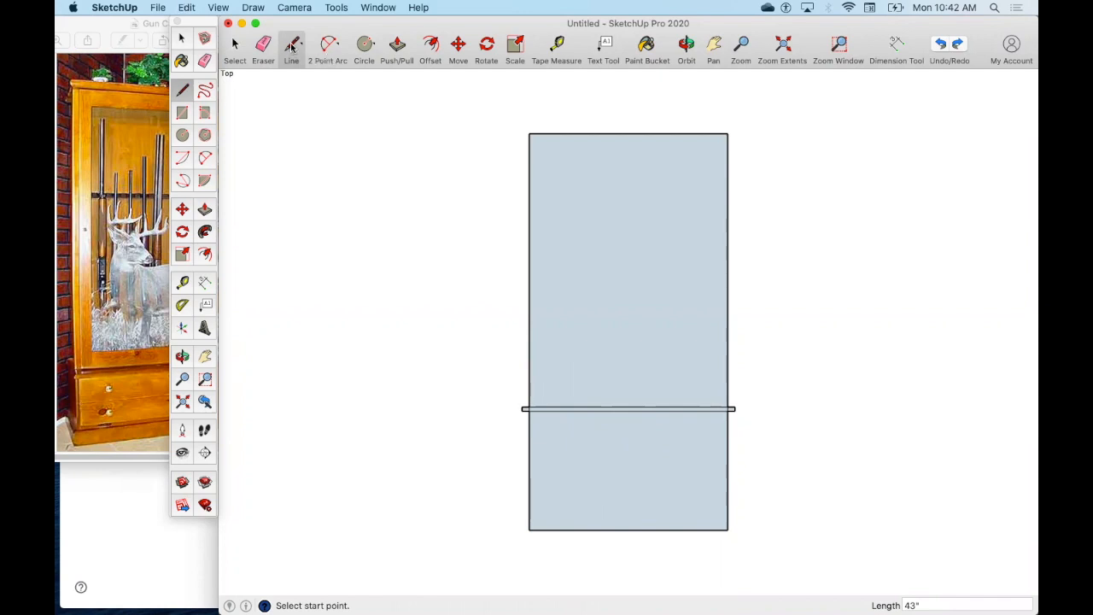
left_click(529, 133)
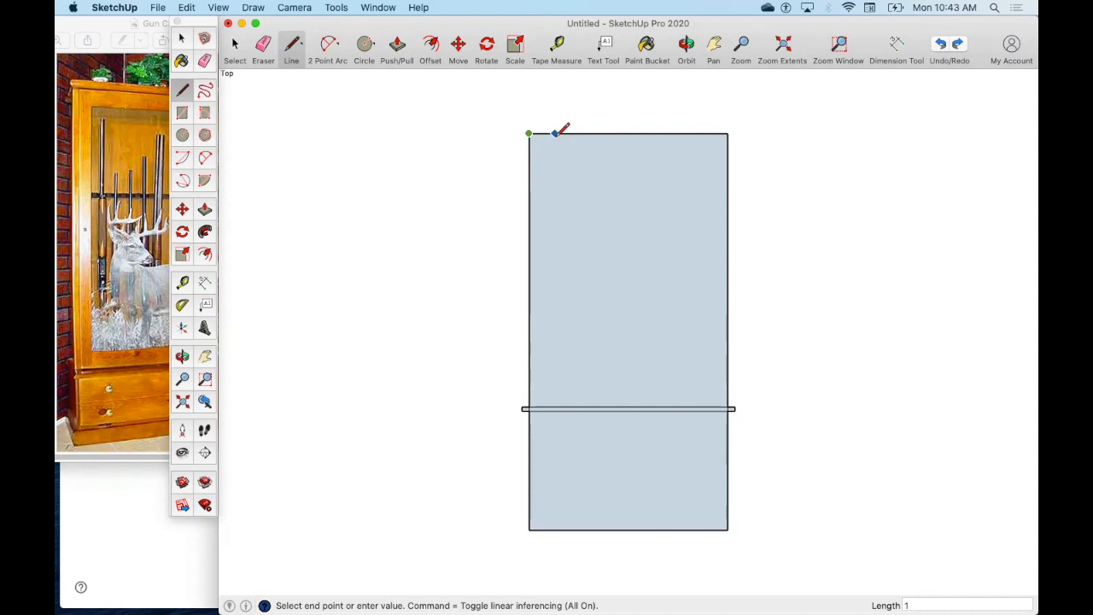
type("5")
key("Return")
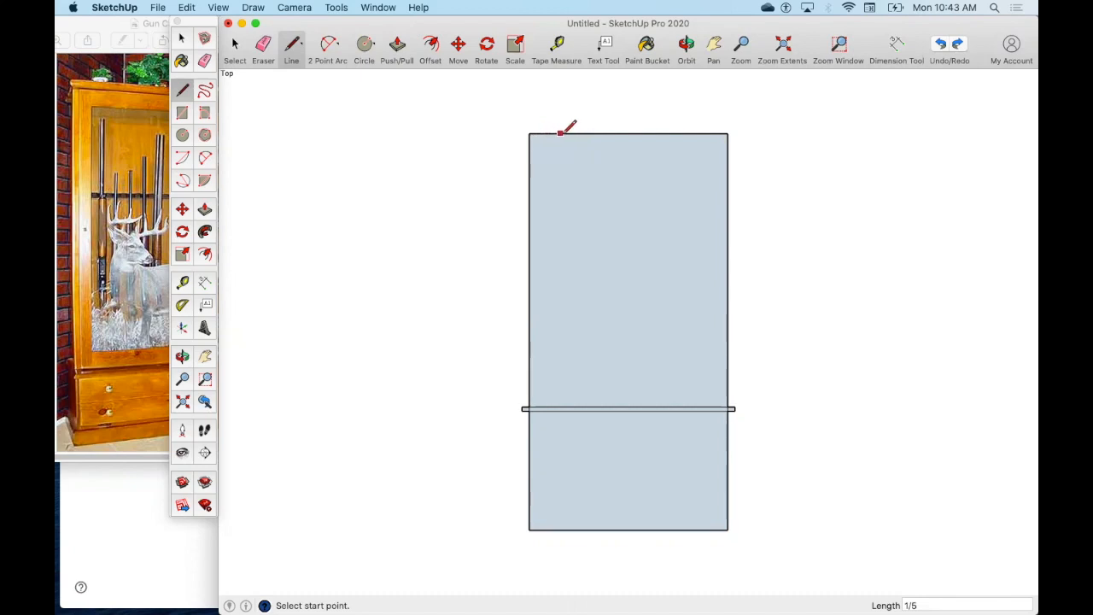
Mark 1.5 inches in from the top-left corner and draw a vertical line from there down to the ledge
left_click(529, 133)
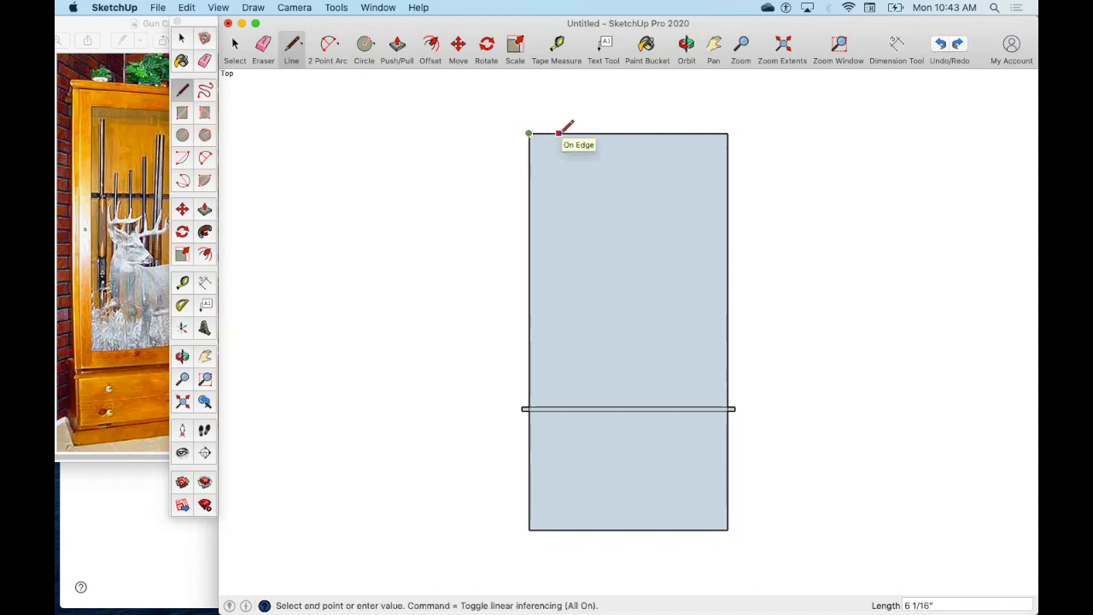
type("1.5")
key("Return")
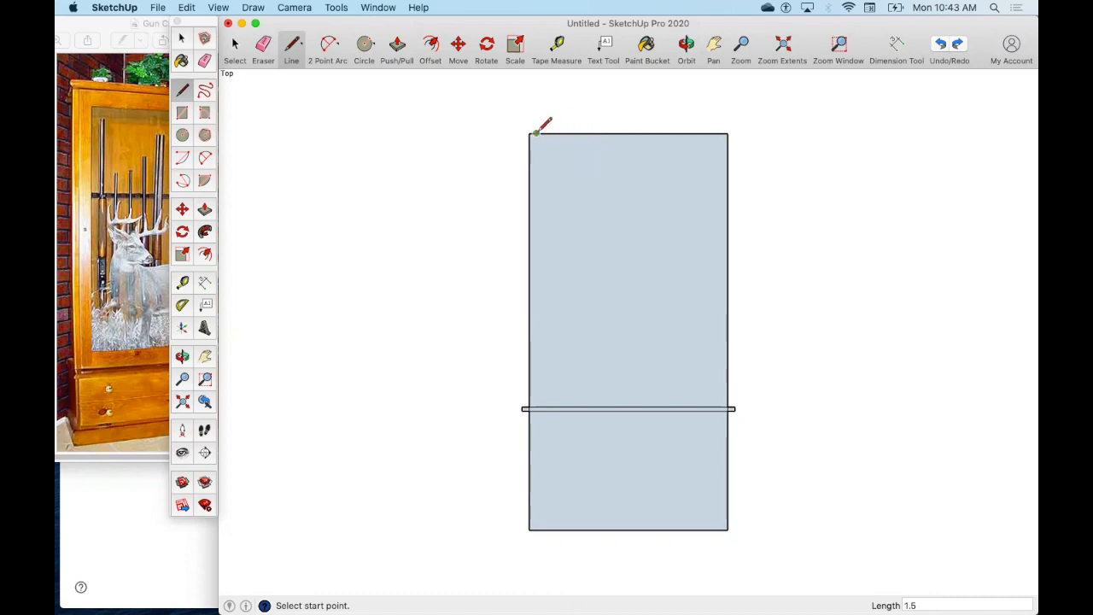
left_click(537, 133)
left_click(537, 406)
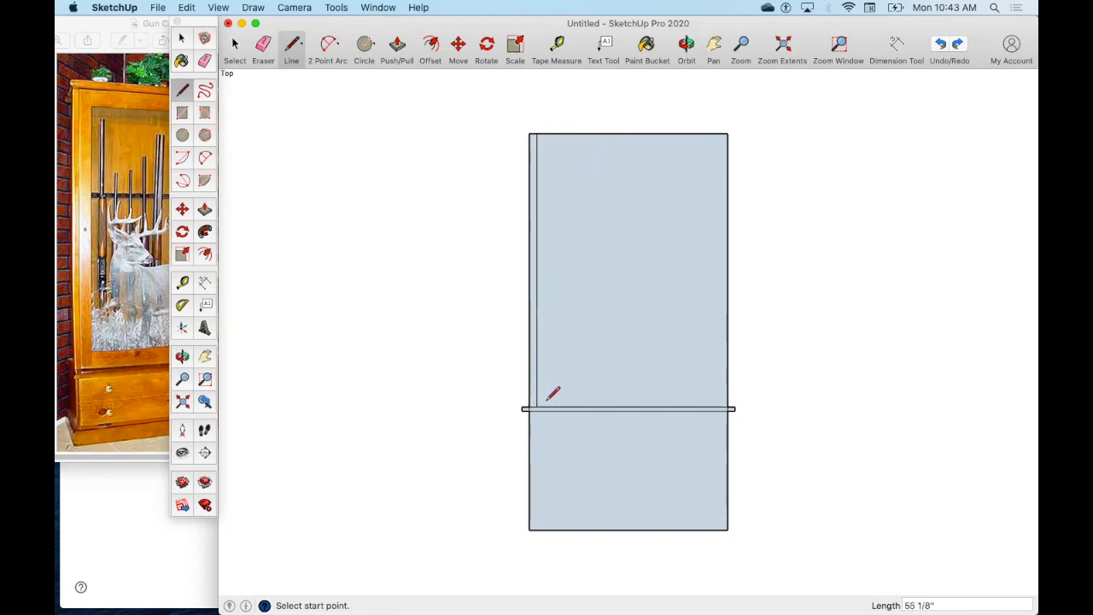
Mark 1.5 inches in from the cabinet's top-right corner and draw a vertical line from there down to the ledge
left_click(727, 133)
type("1.5")
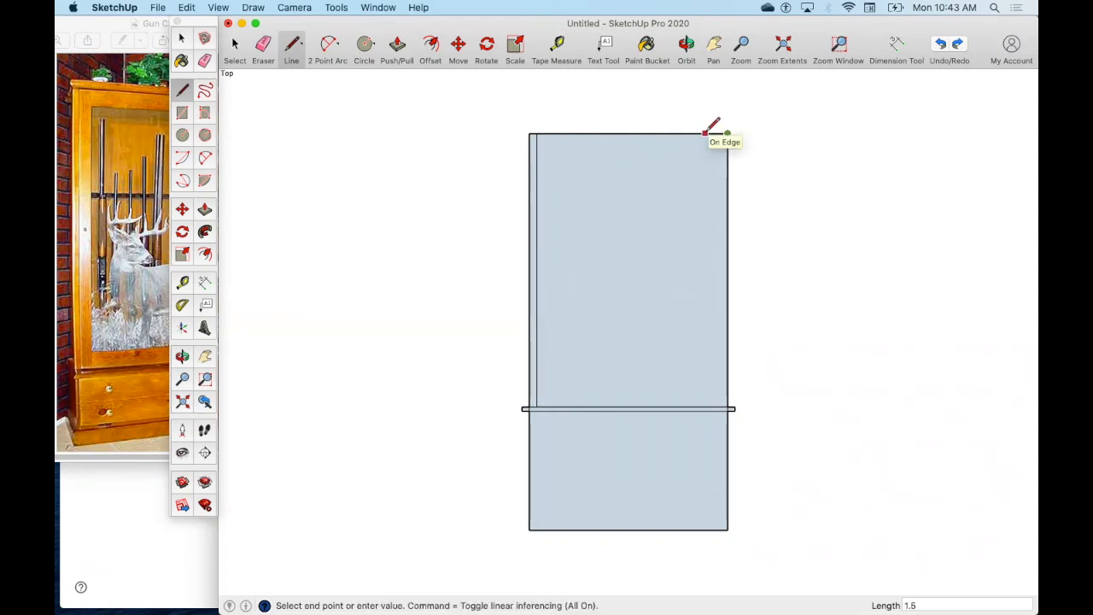
key("Return")
left_click(720, 134)
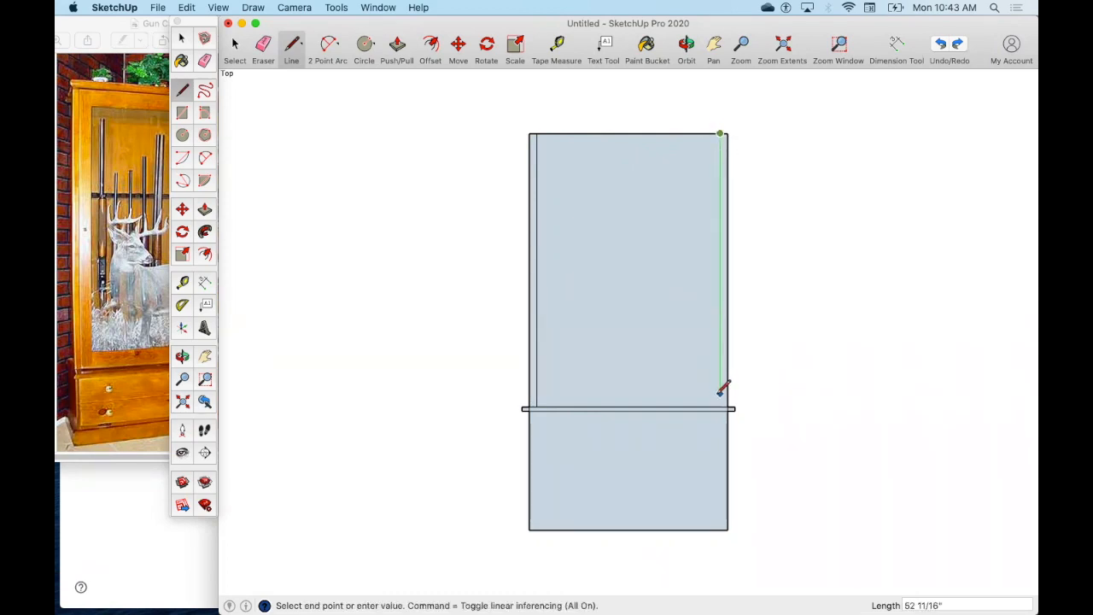
left_click(720, 408)
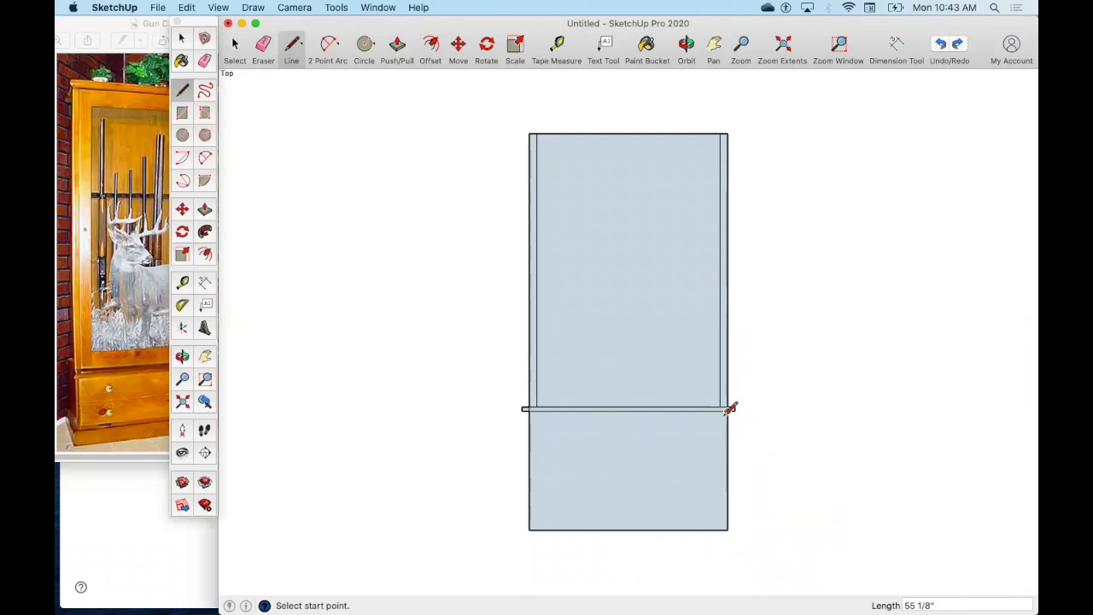
Mark 1.5 inches in from the right side along the ledge's underside and draw a vertical line down to the bottom edge
left_click(729, 410)
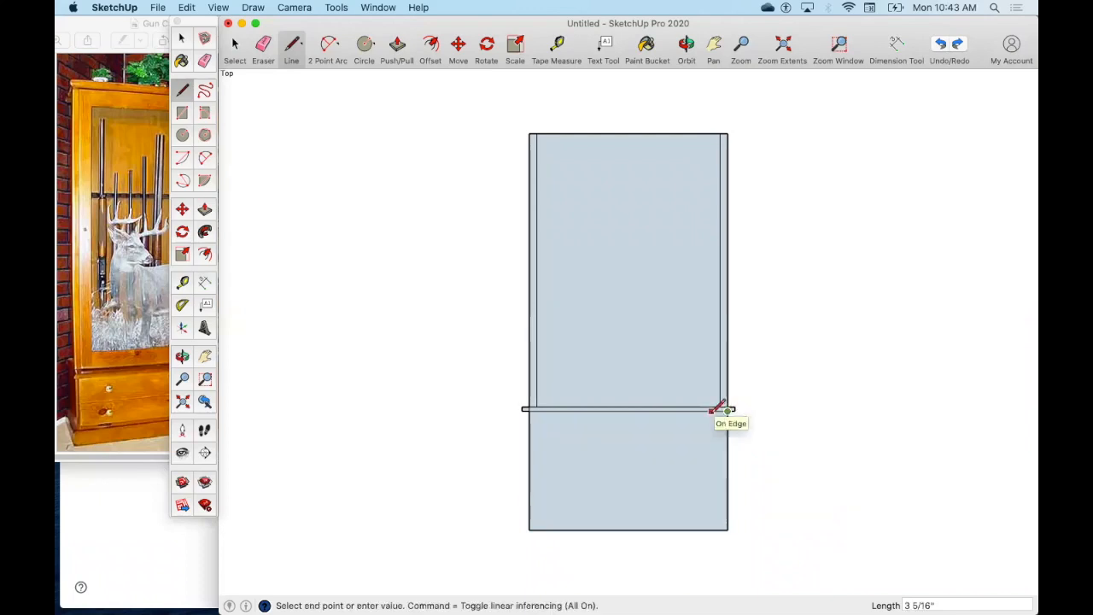
key("Escape")
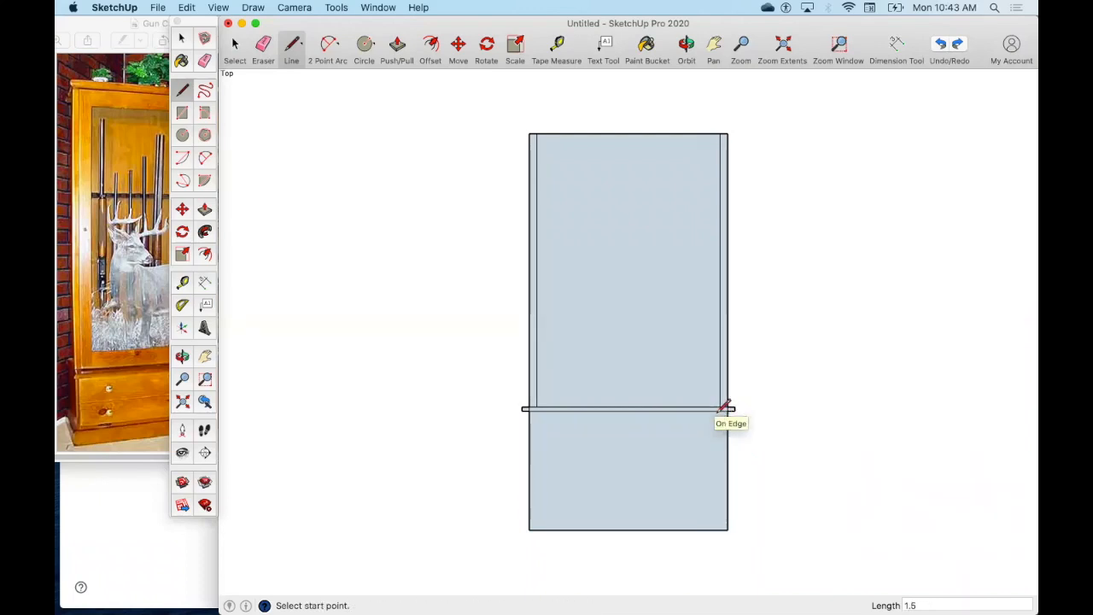
left_click(720, 411)
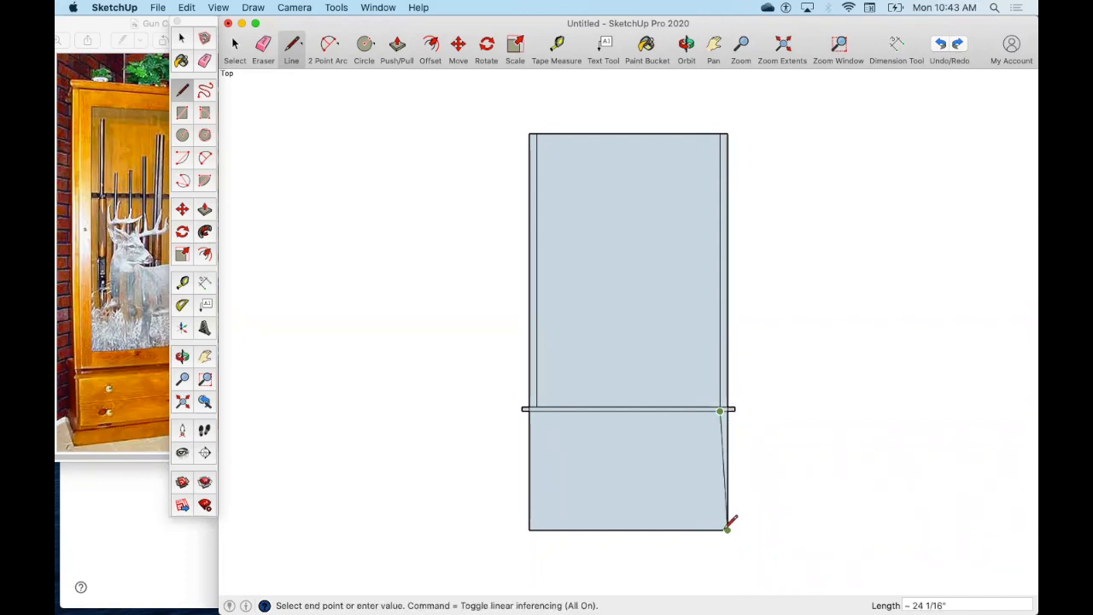
left_click(720, 529)
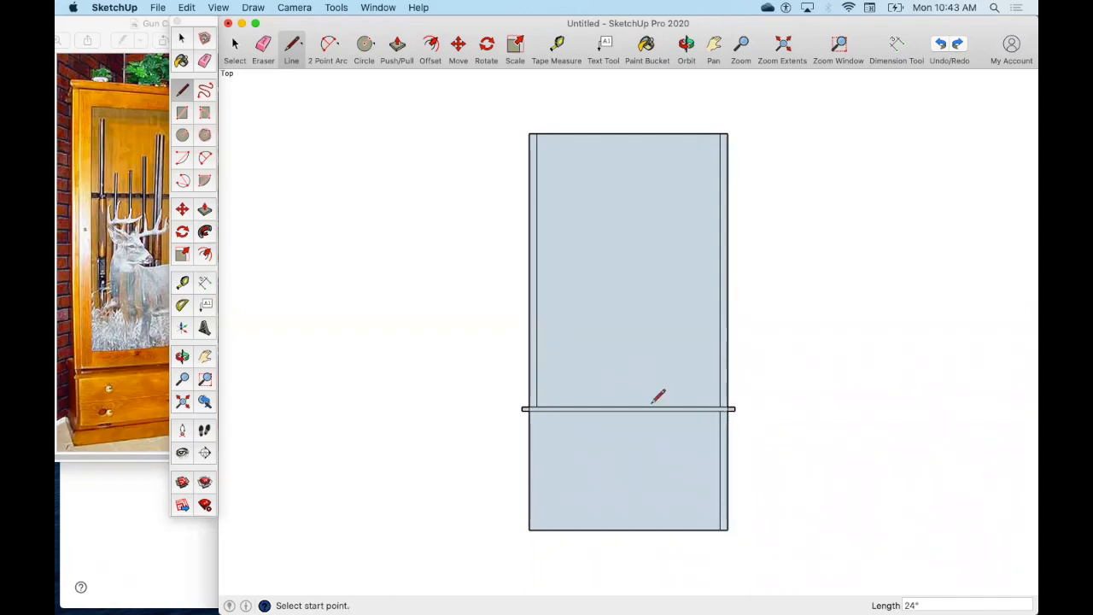
Mark 1.5 inches in from the left side along the ledge's underside and draw a vertical line down to the bottom edge
left_click(528, 410)
key("Escape")
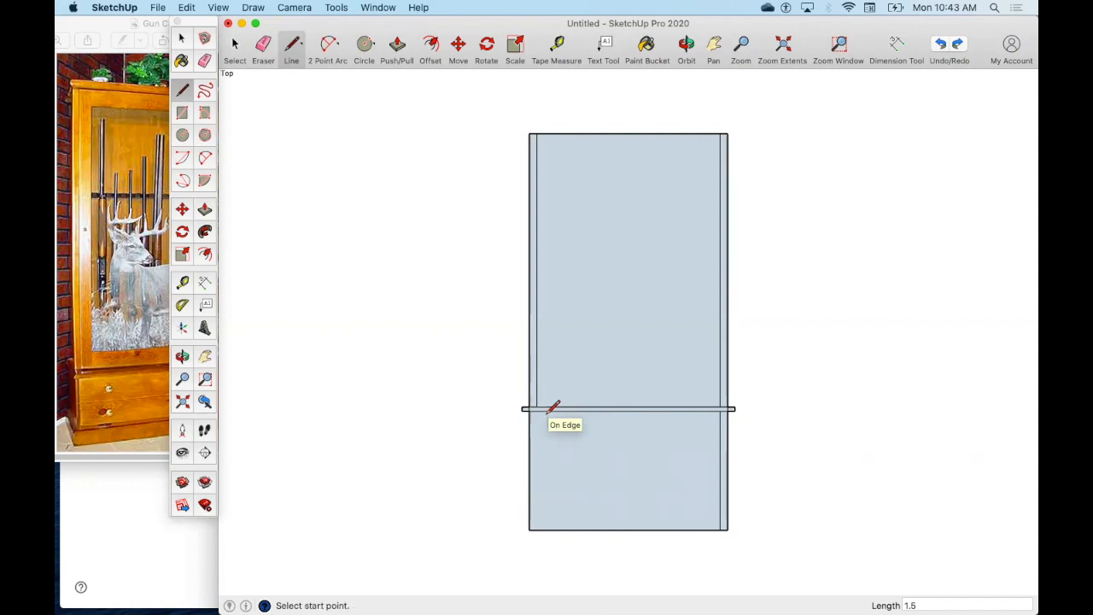
left_click(535, 411)
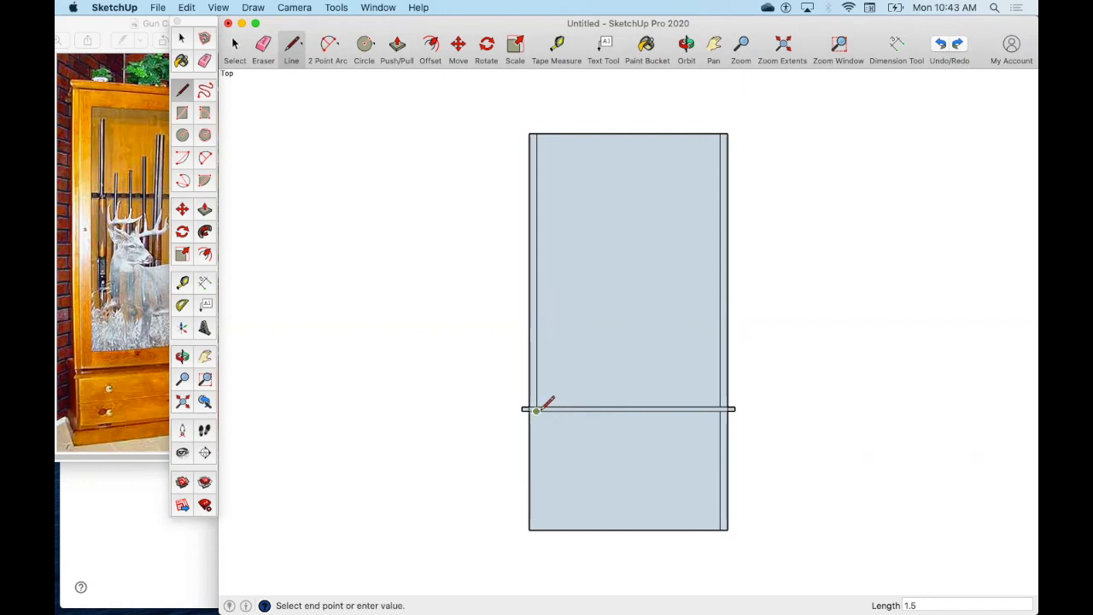
left_click(537, 529)
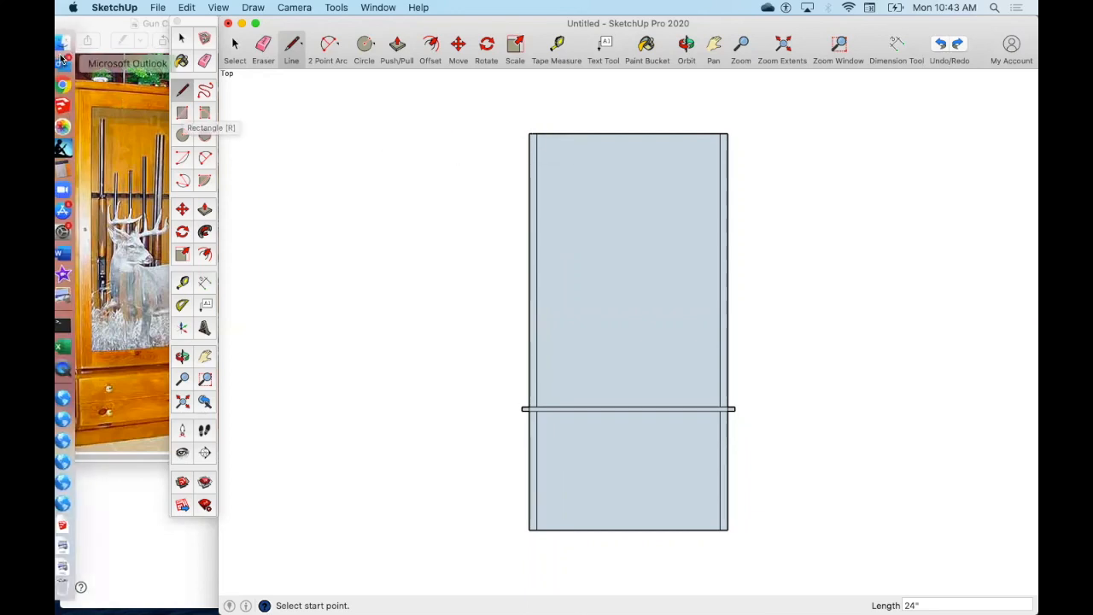
Check the reference photo in Preview and, back in SketchUp, draw a horizontal line 2 inches below the top edge between the inner vertical lines
left_click(82, 94)
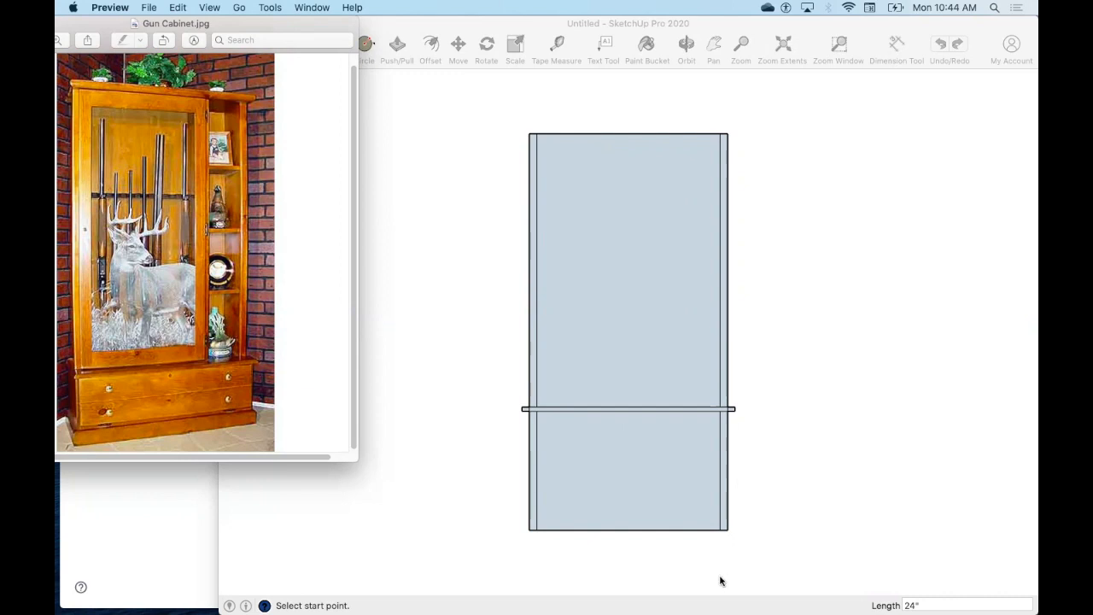
left_click(452, 151)
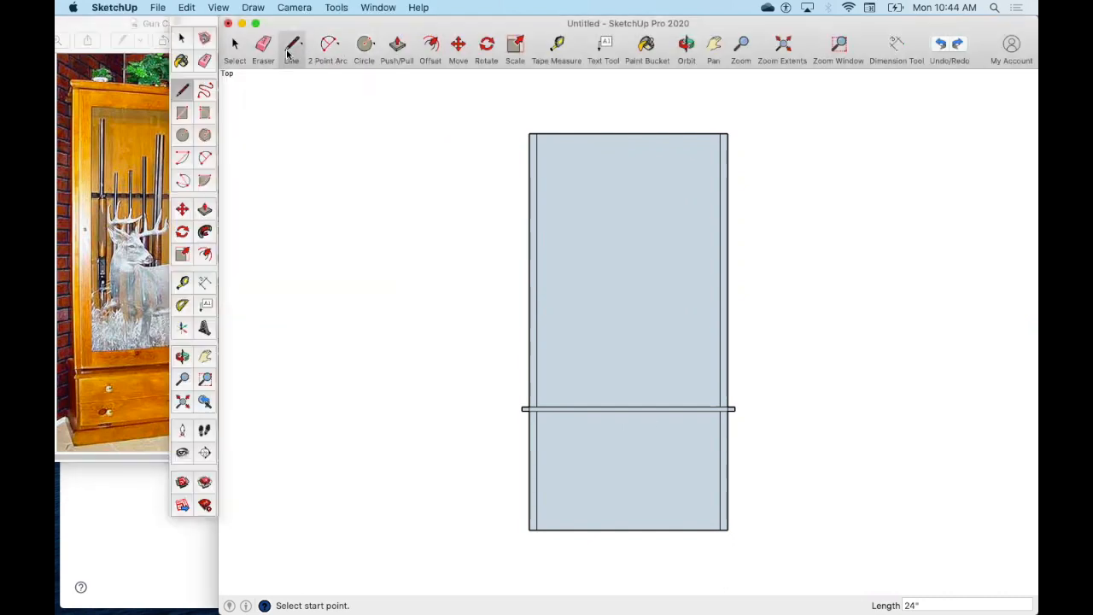
left_click(536, 133)
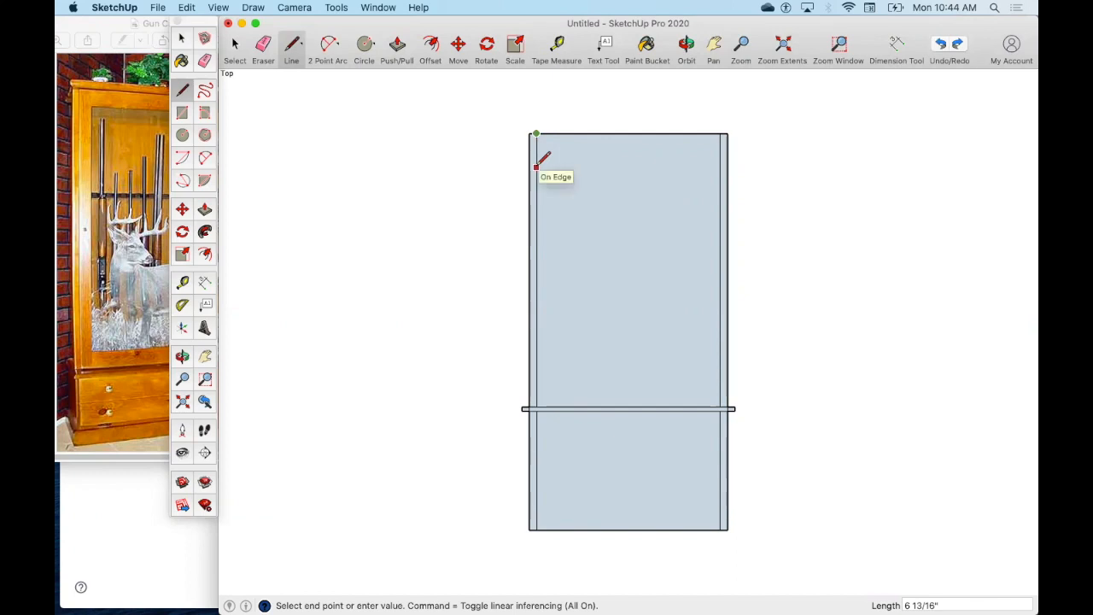
key("Return")
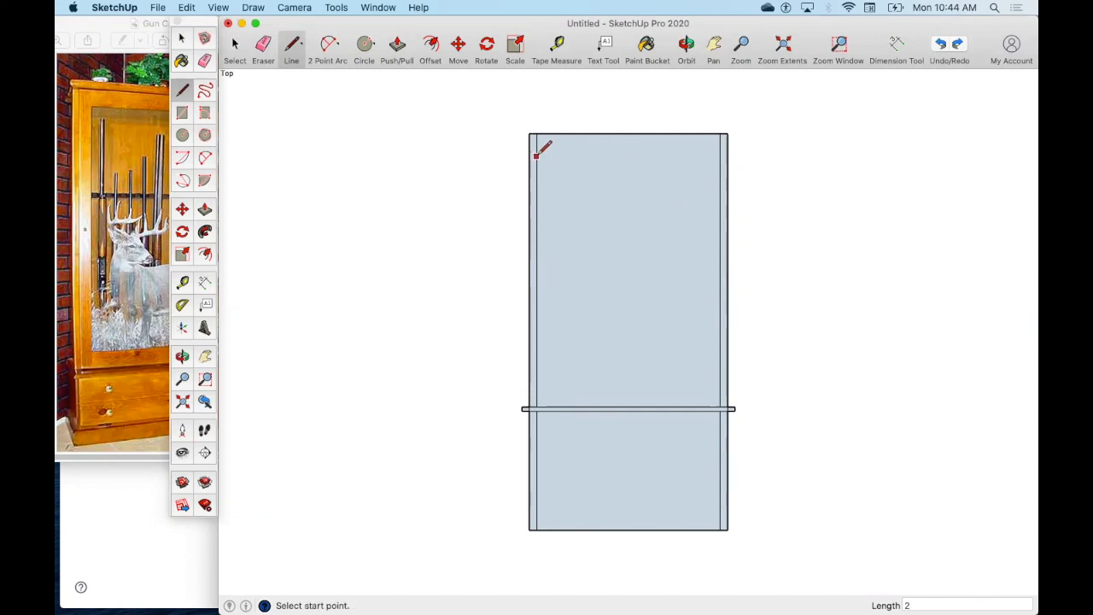
left_click(536, 142)
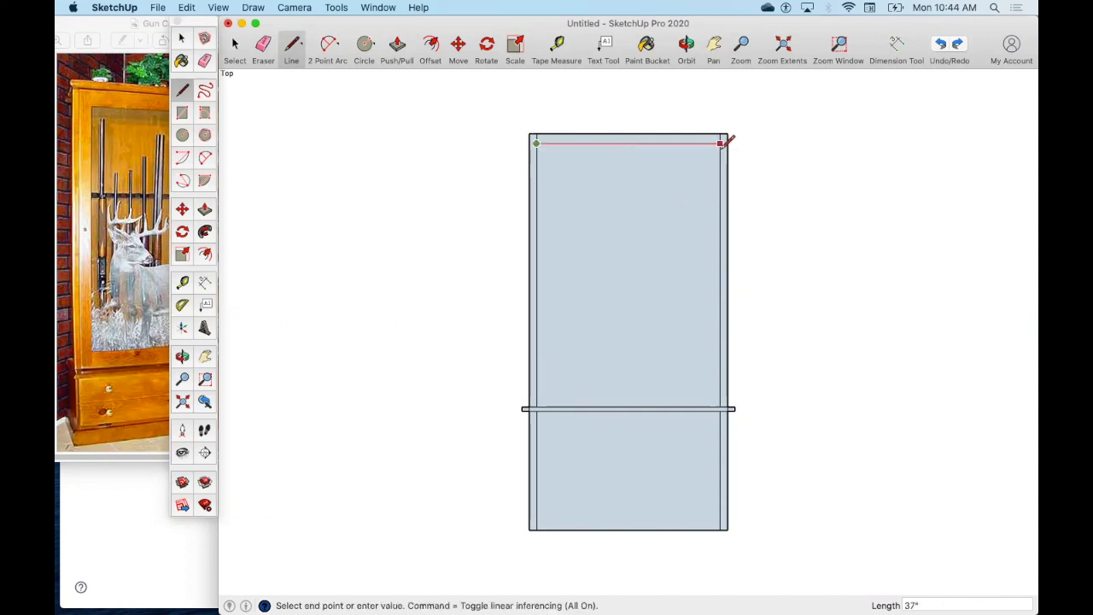
left_click(722, 143)
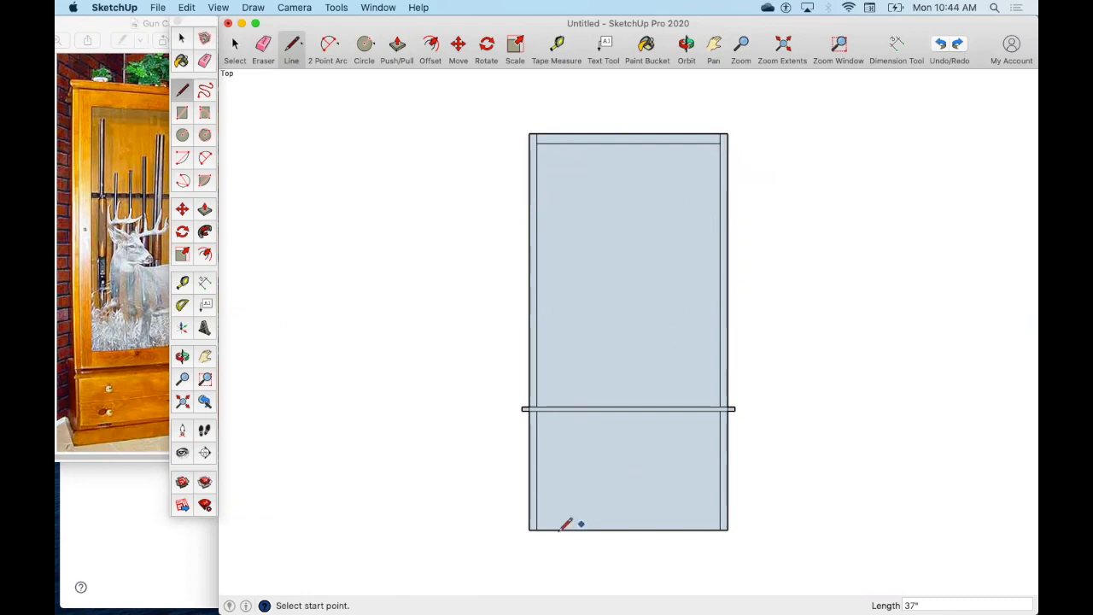
Mark 1.5 inches above the ledge on the left inner vertical line and draw a horizontal line across to the right one
left_click(541, 401)
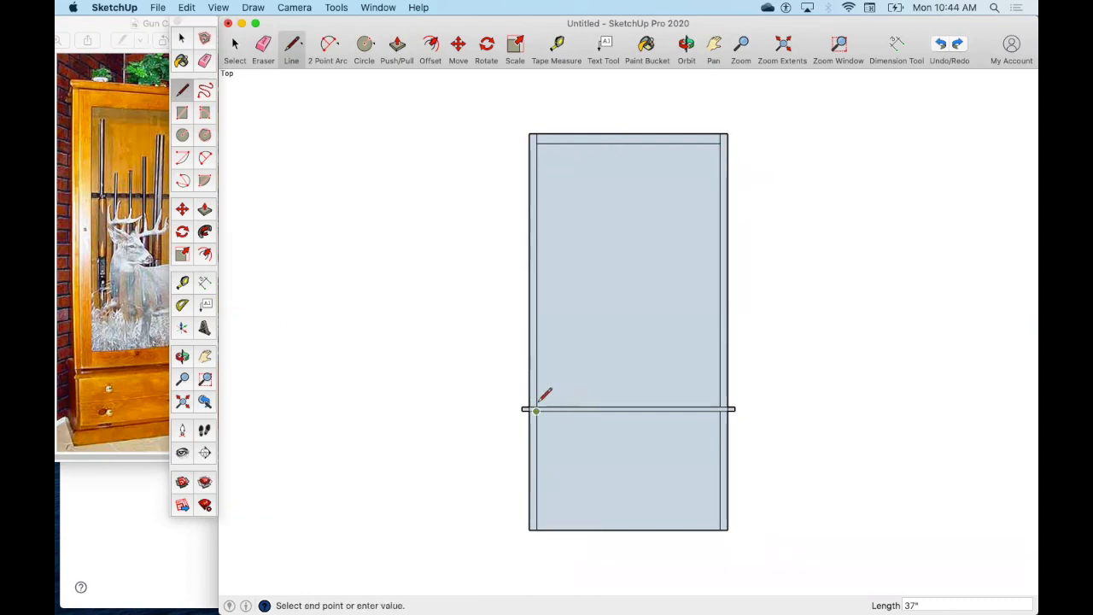
key("Escape")
left_click(536, 406)
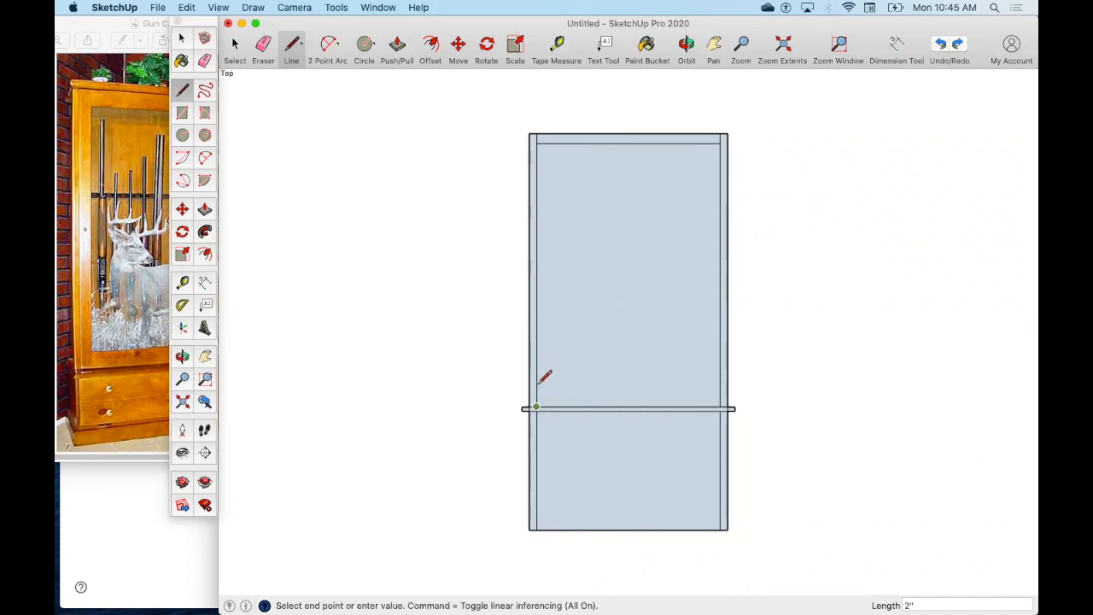
key("Escape")
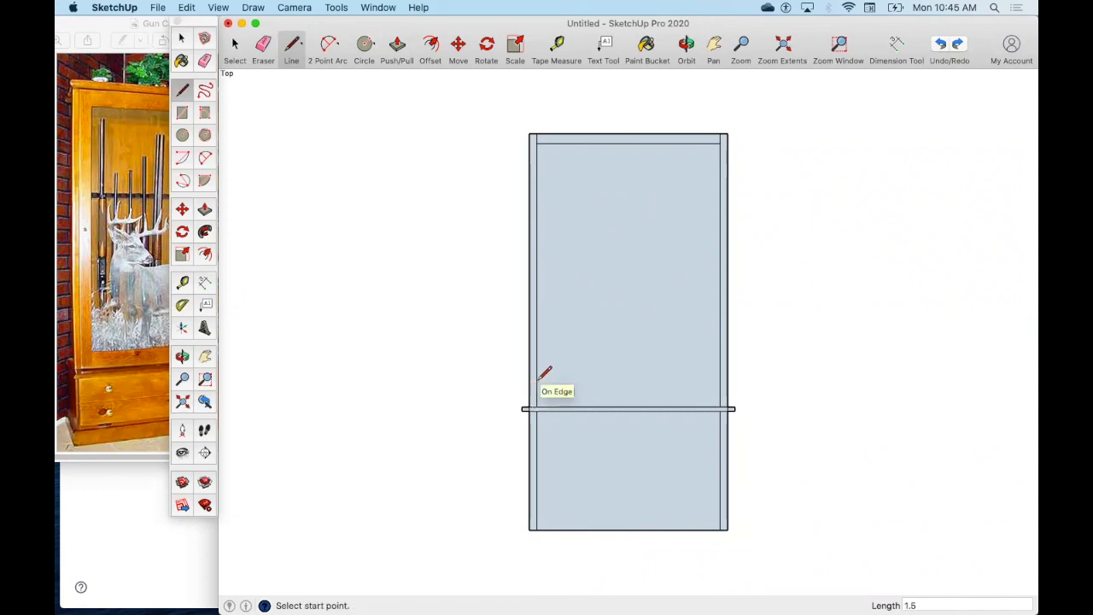
left_click(536, 399)
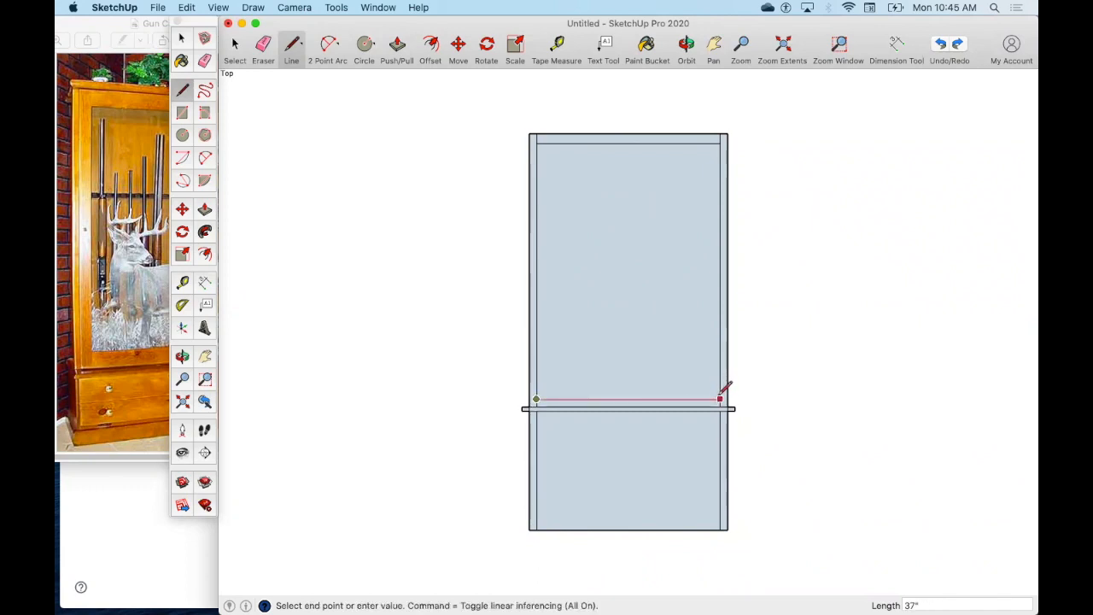
left_click(722, 399)
Mark 1.5 inches below the ledge on the left inner vertical line and draw a horizontal line across to the right one
left_click(536, 410)
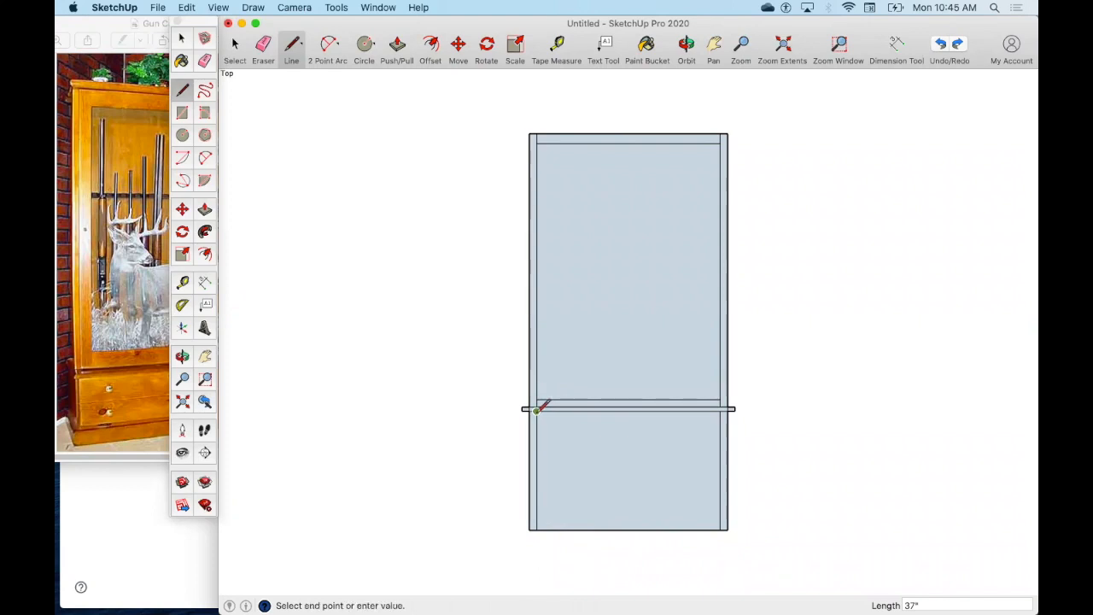
key("Escape")
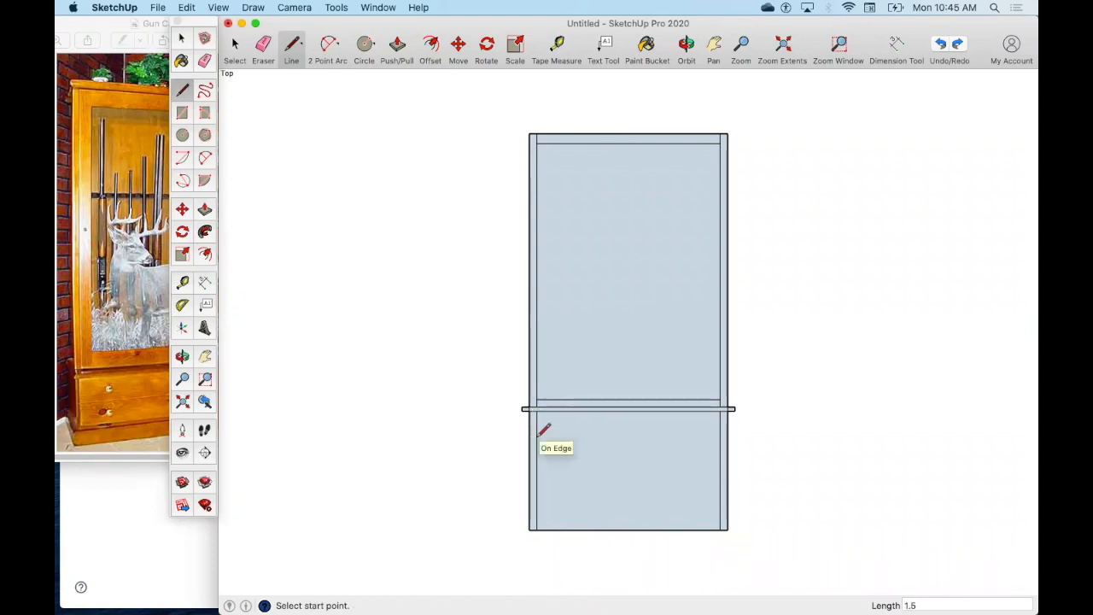
left_click(536, 418)
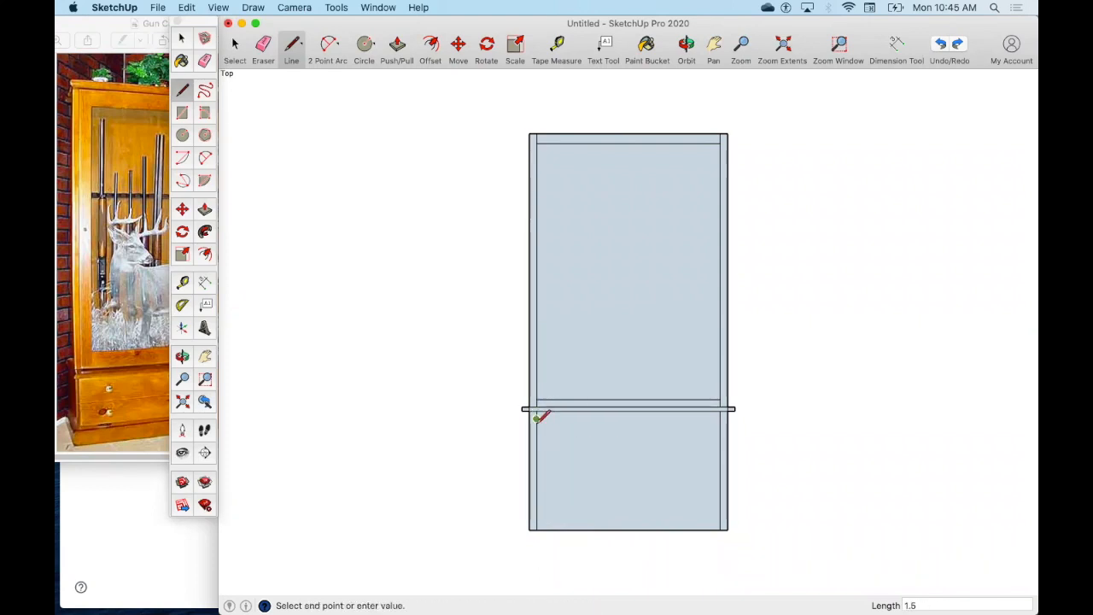
left_click(722, 418)
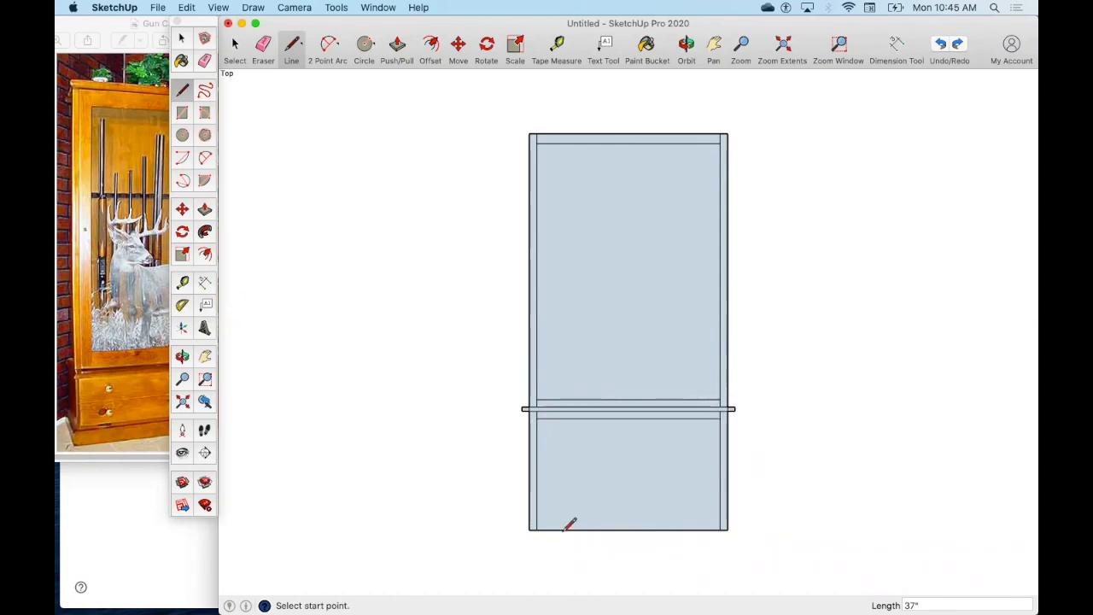
Mark 4.5 inches up from the bottom edge on the left inner vertical line and draw a horizontal line across to the right one
left_click(536, 530)
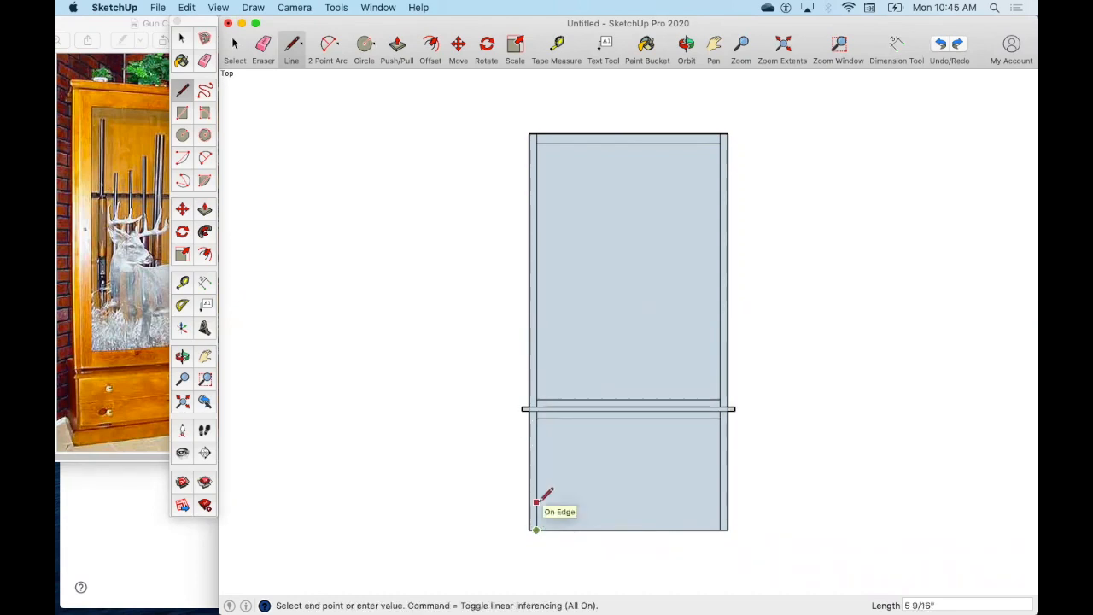
key("Return")
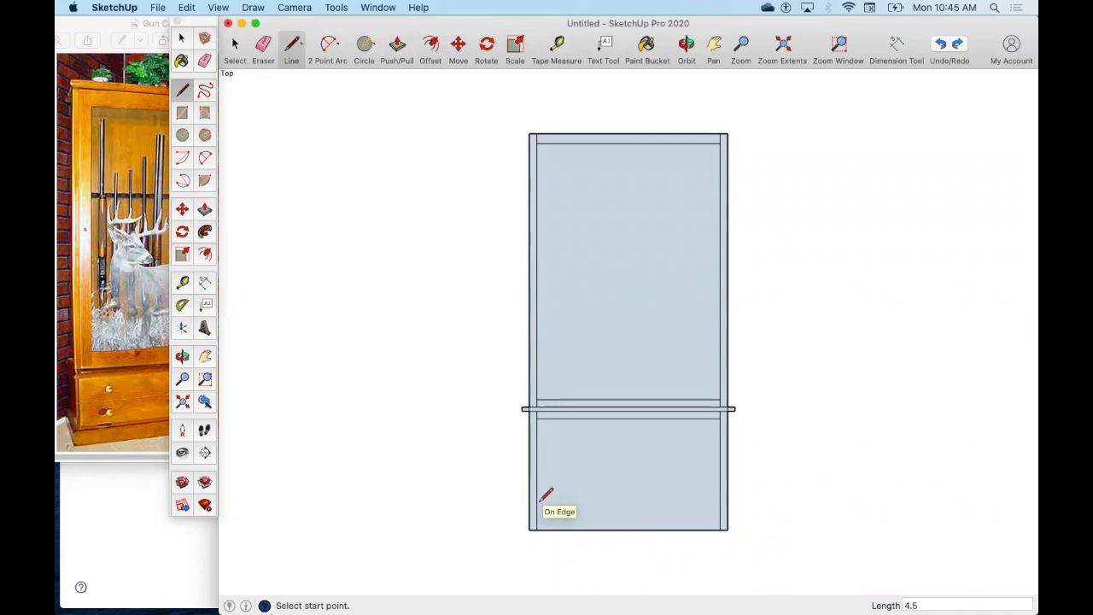
left_click(536, 507)
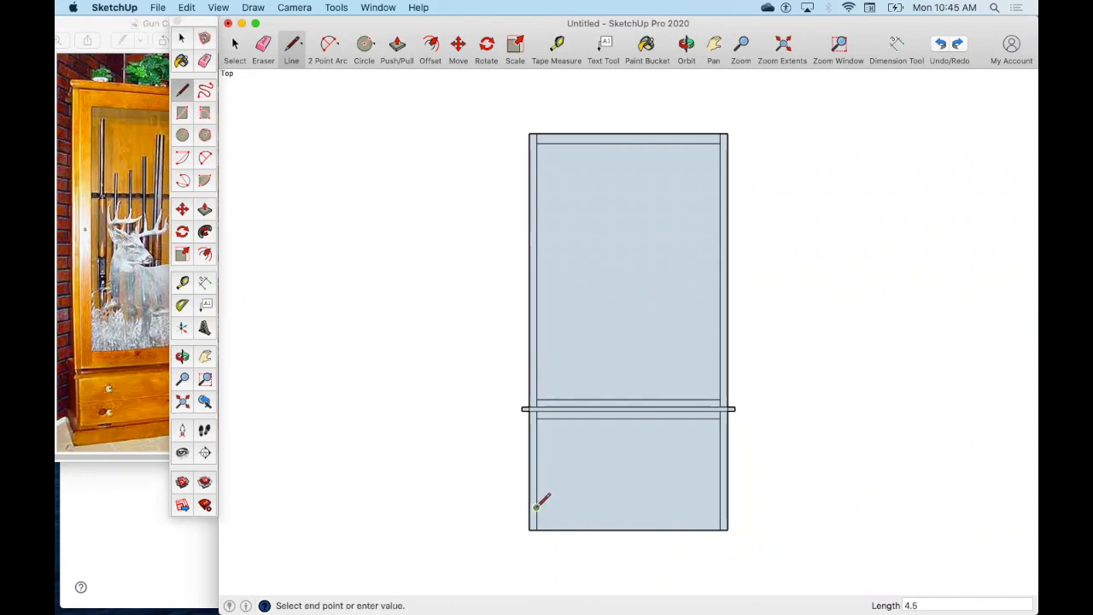
left_click(720, 507)
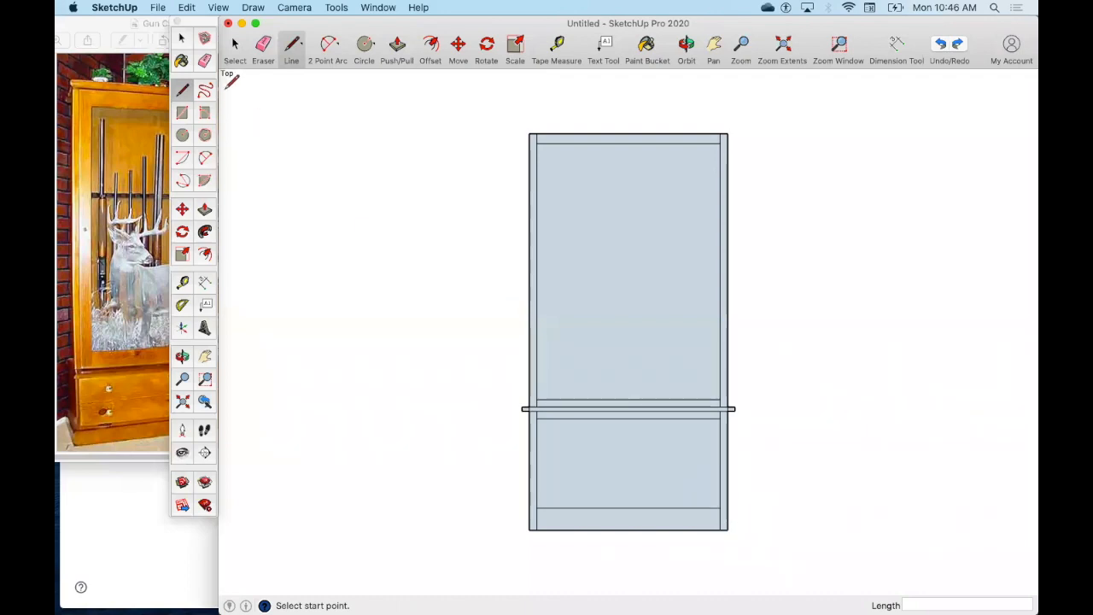
left_click(896, 48)
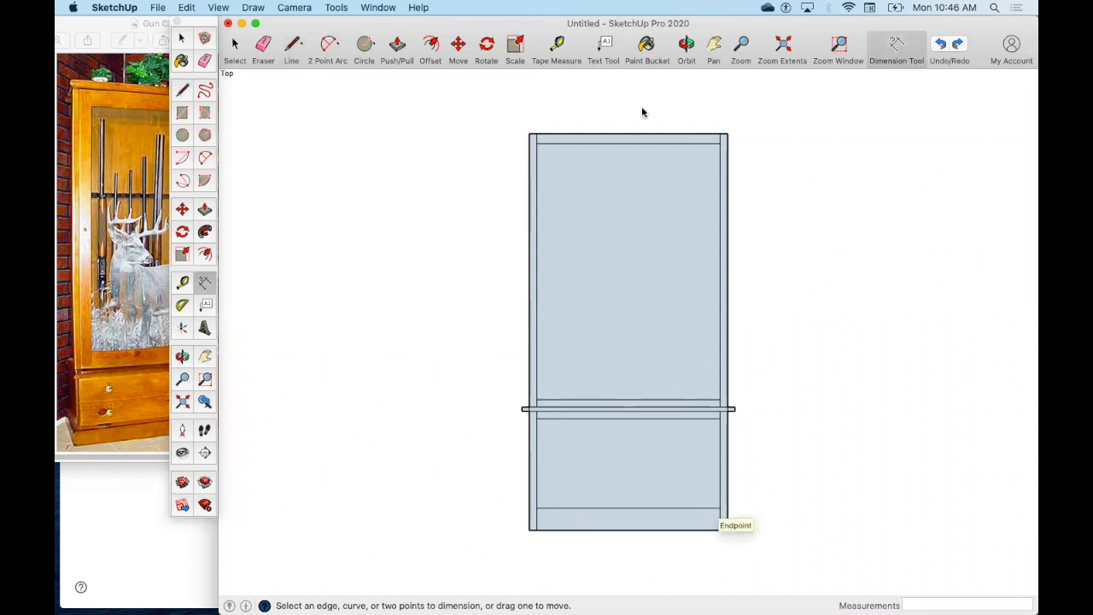
left_click(292, 48)
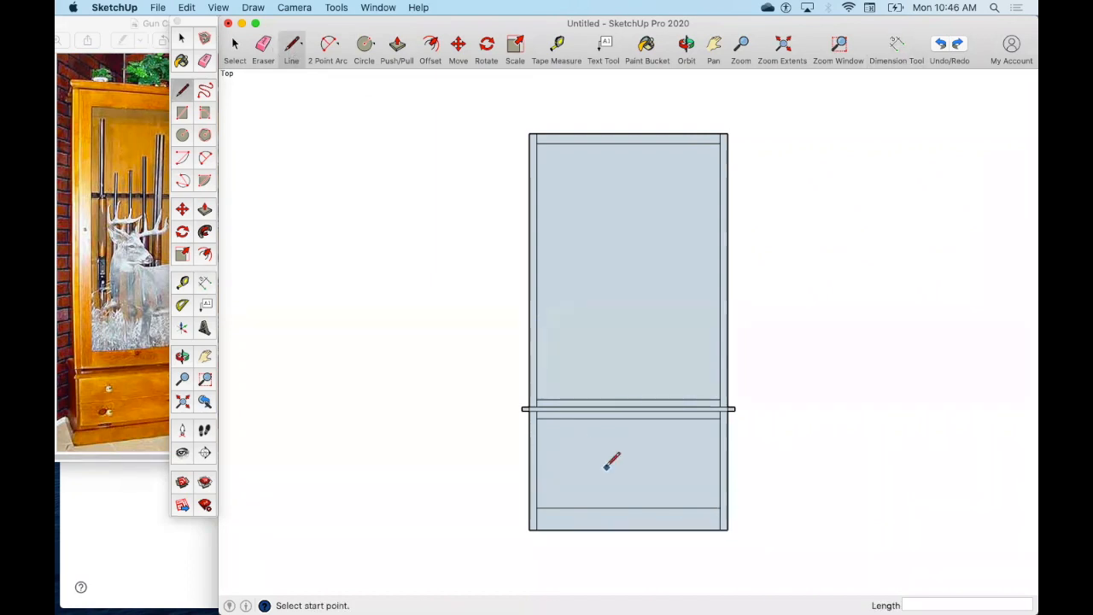
left_click(727, 529)
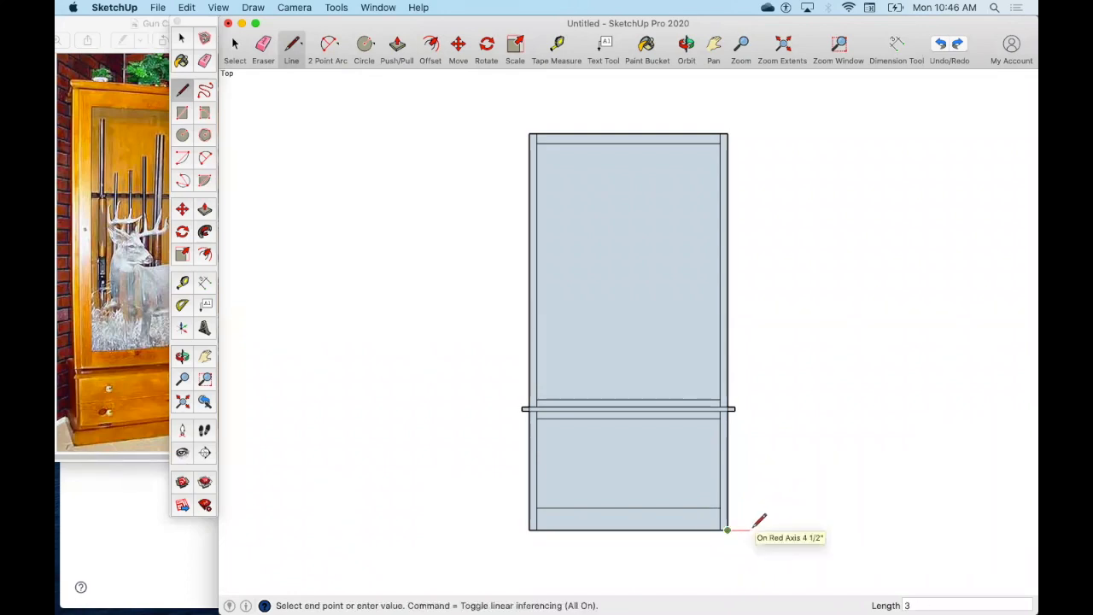
key("Return")
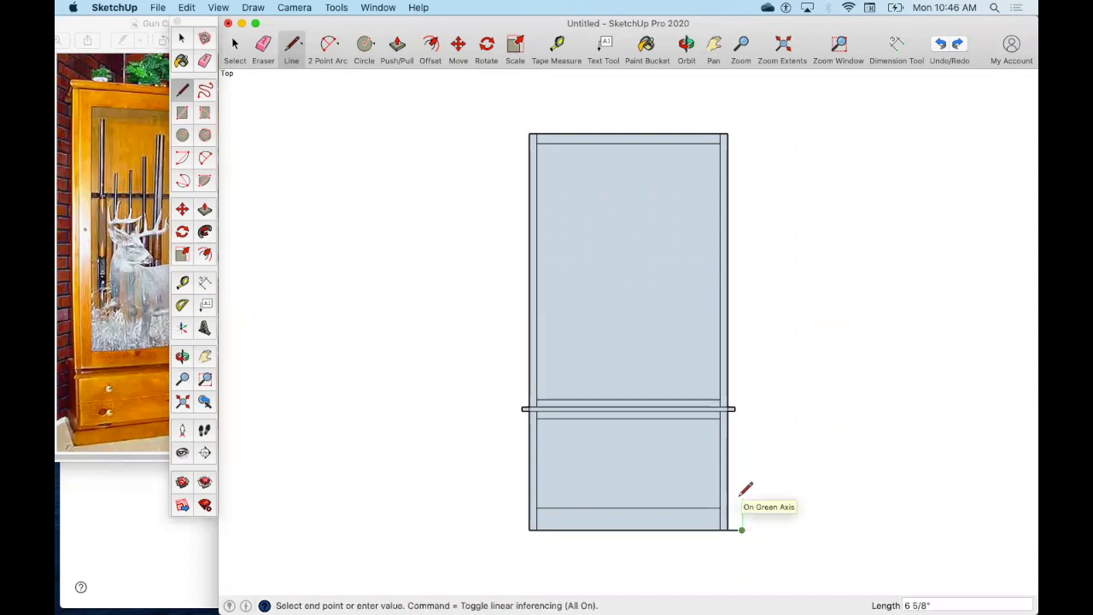
key("Escape")
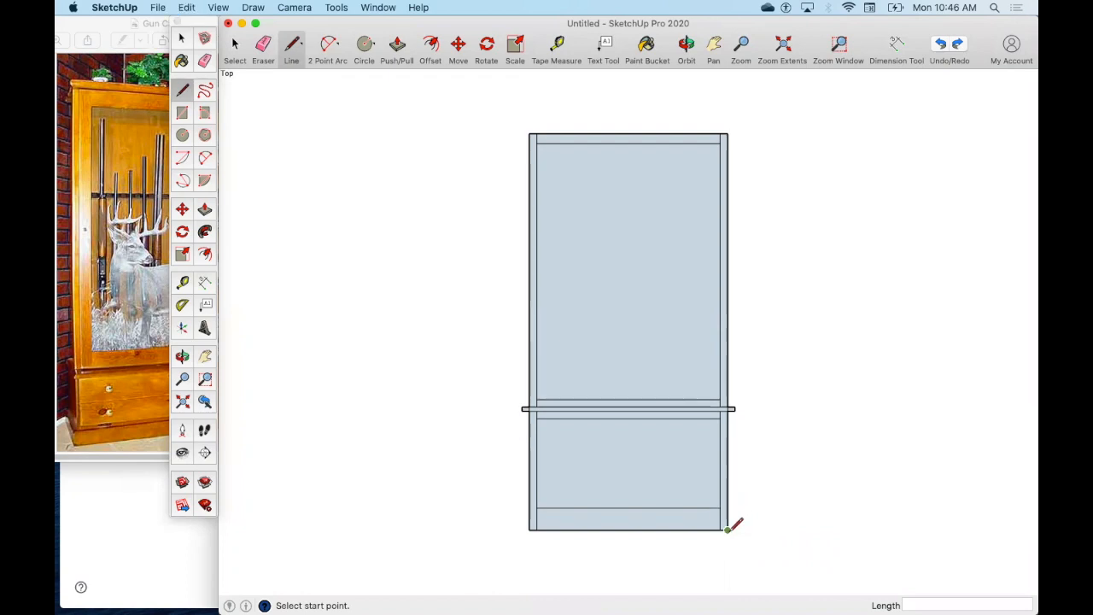
Draw the base trim outline 3 inches high, extending 7/8 inch beyond the cabinet's bottom corners on both sides
left_click(728, 529)
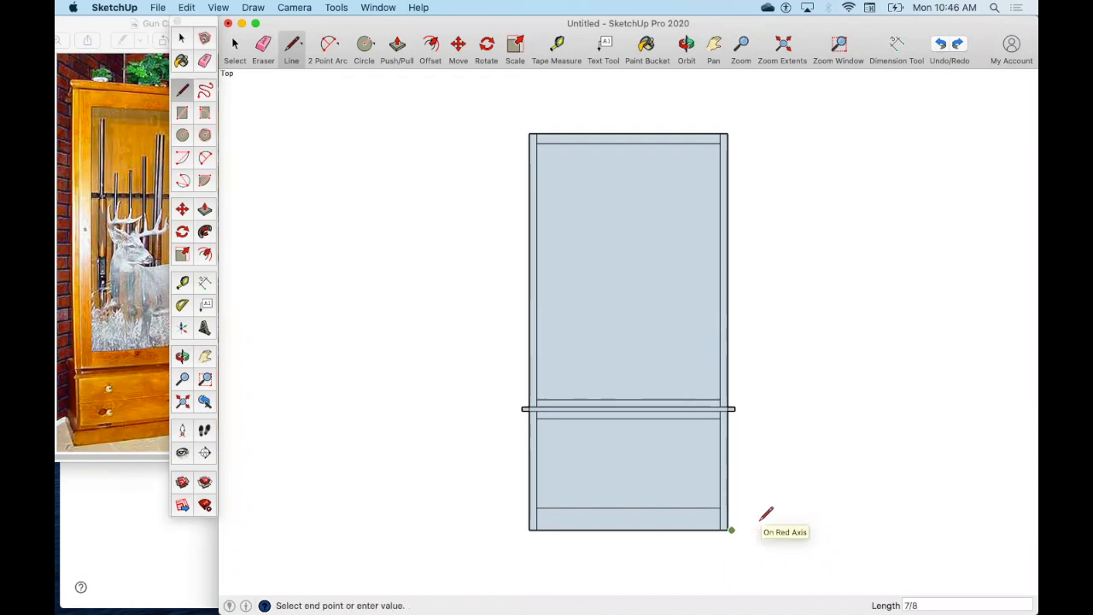
type("3")
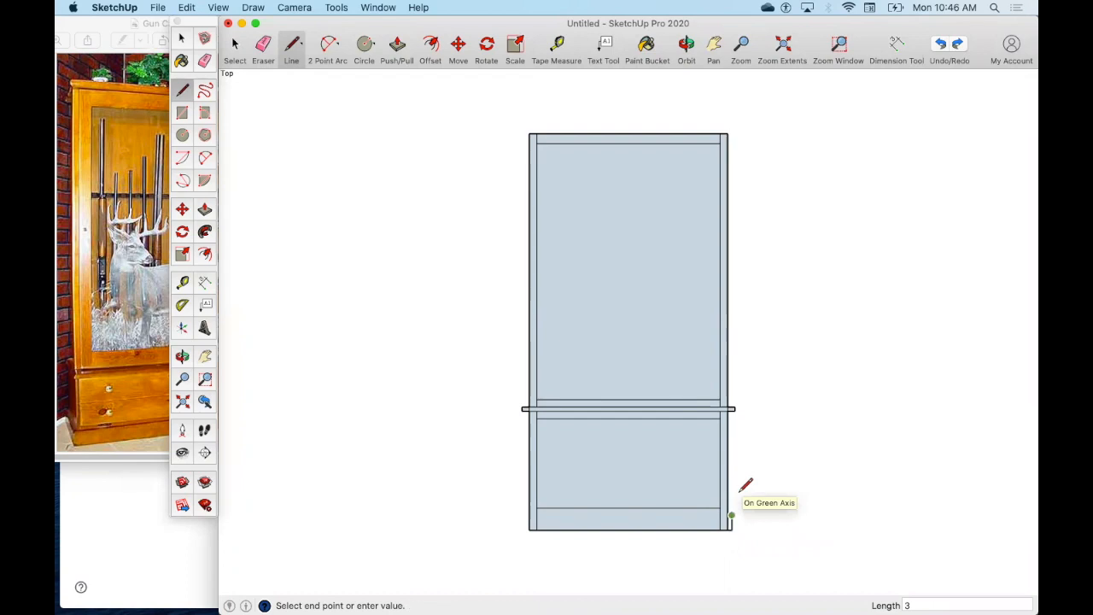
key("Return")
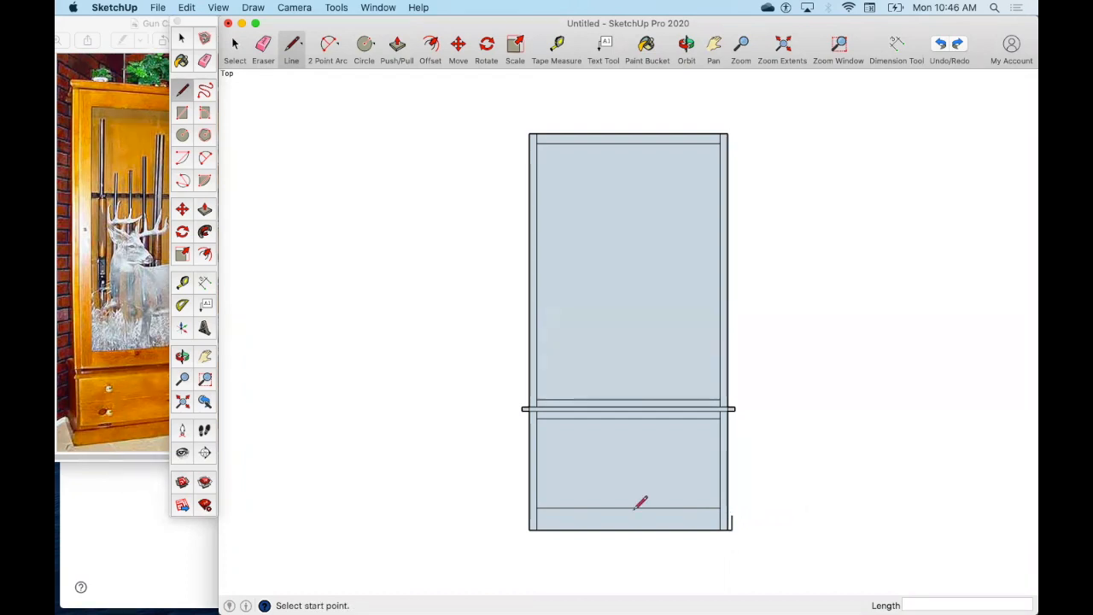
left_click(514, 527)
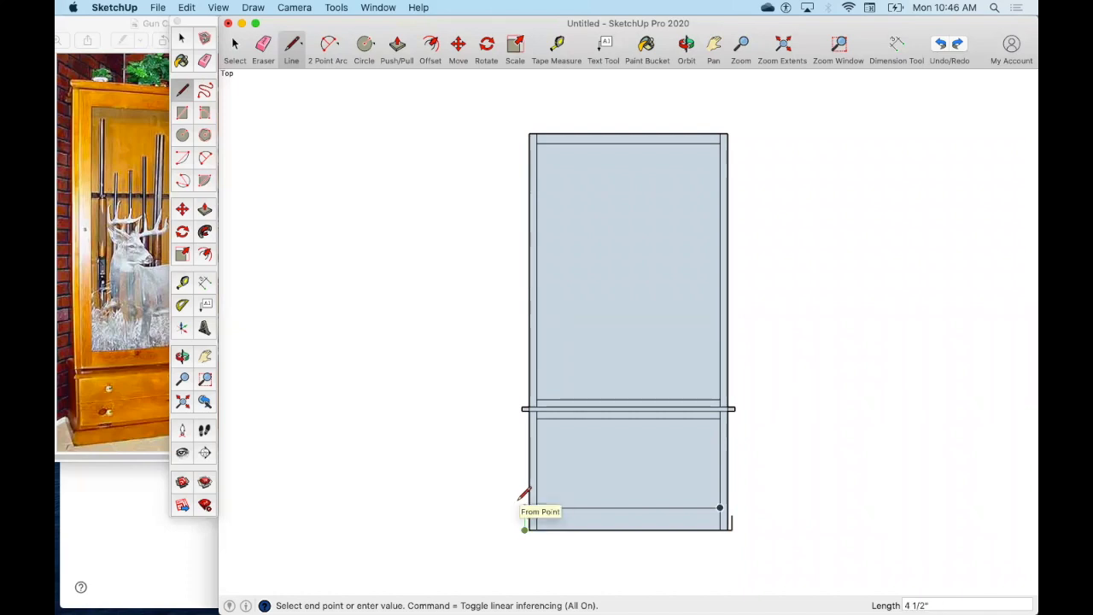
left_click(524, 515)
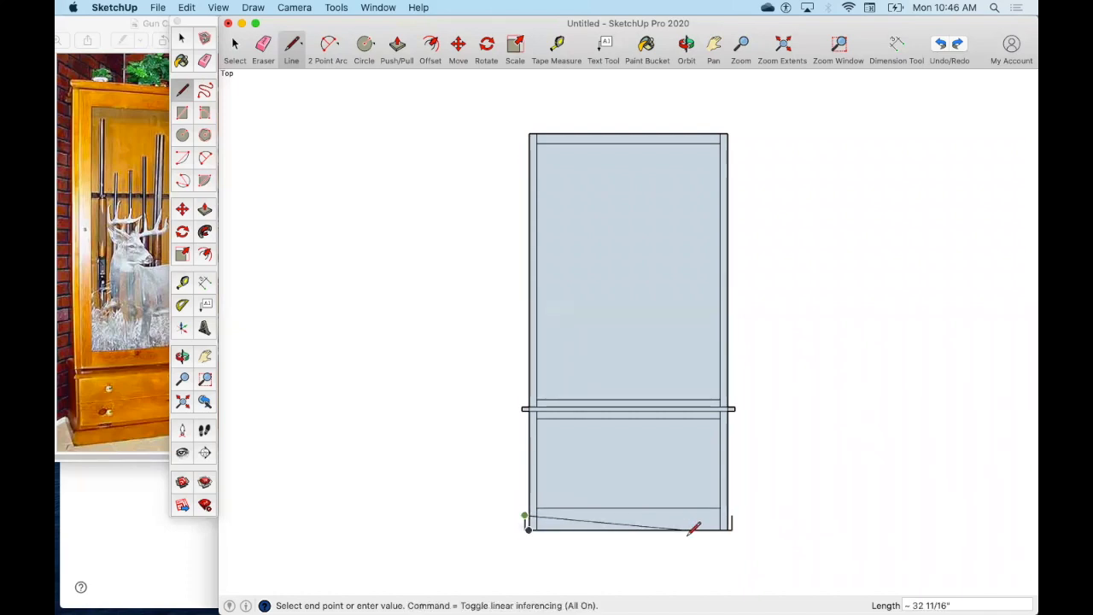
left_click(732, 515)
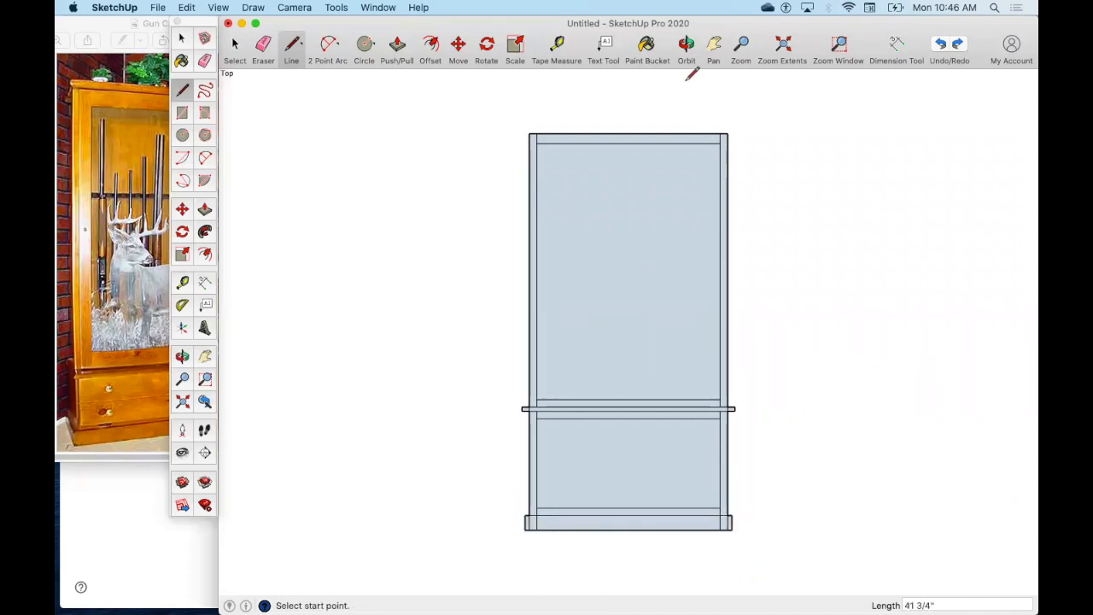
Erase the vertical line segments crossing the base trim at both ends so it becomes one continuous face
left_click(837, 44)
left_click_drag(501, 495, 757, 545)
key("l")
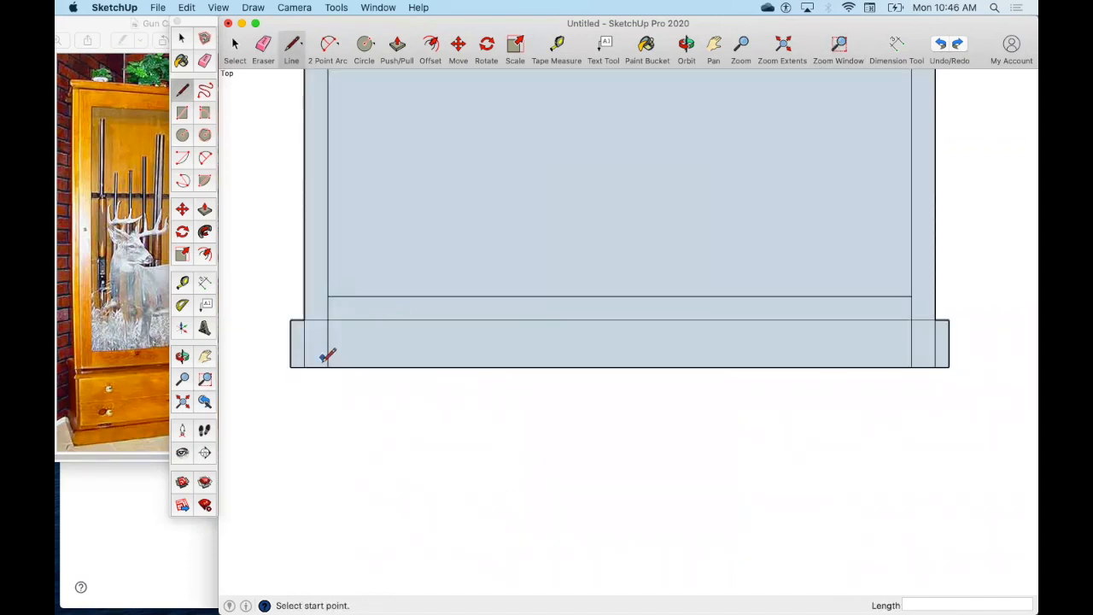
left_click(264, 44)
left_click(328, 337)
left_click(304, 337)
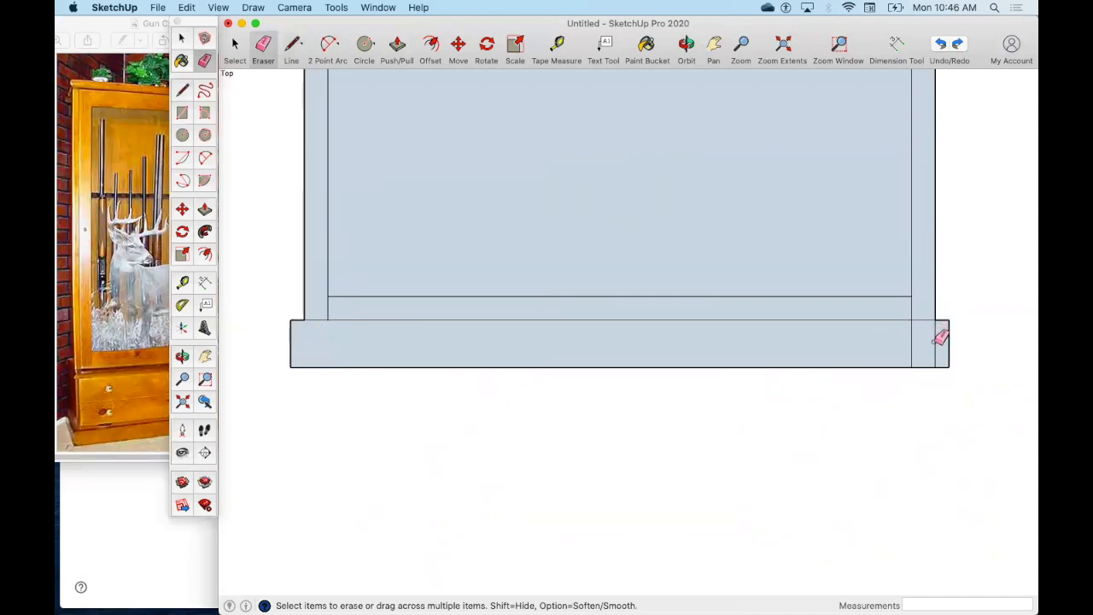
left_click_drag(915, 341, 915, 342)
Erase the leftover vertical line segments crossing the ledge near both of its ends
left_click(714, 47)
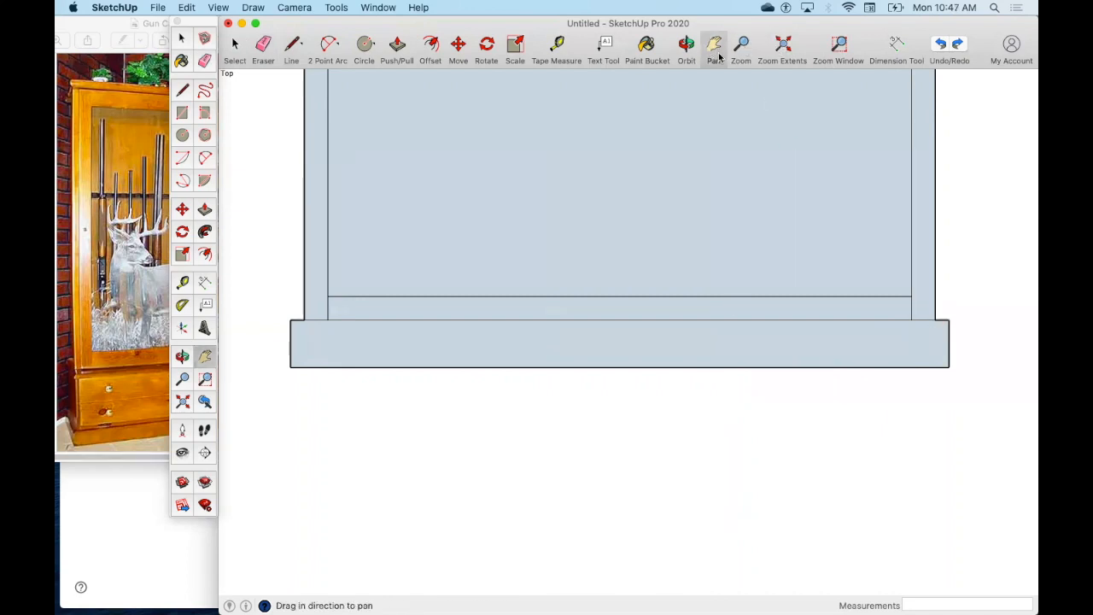
left_click_drag(754, 182, 752, 255)
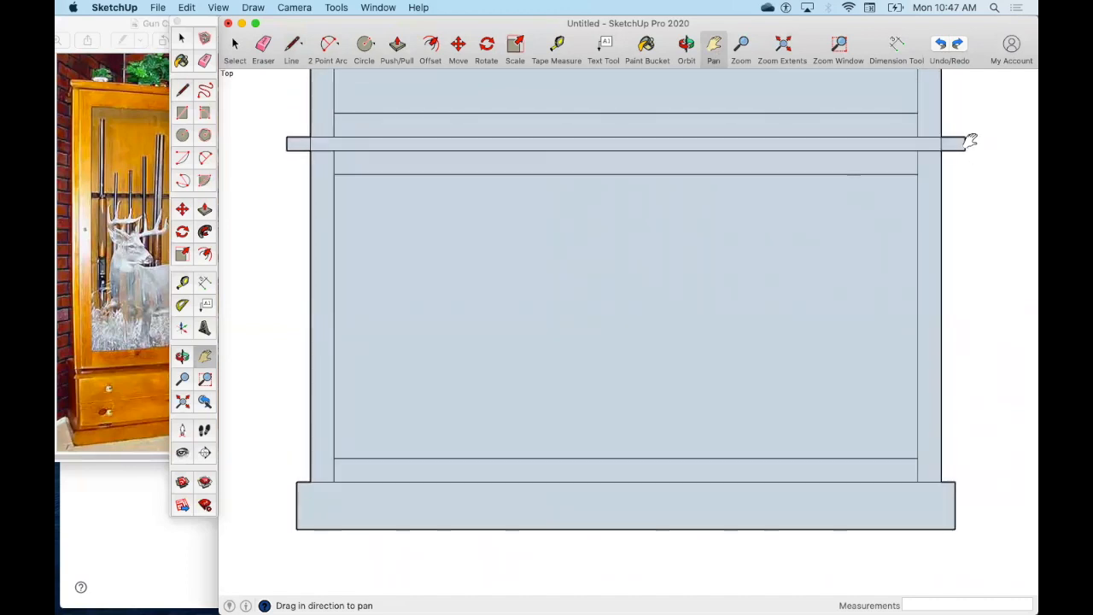
left_click(264, 47)
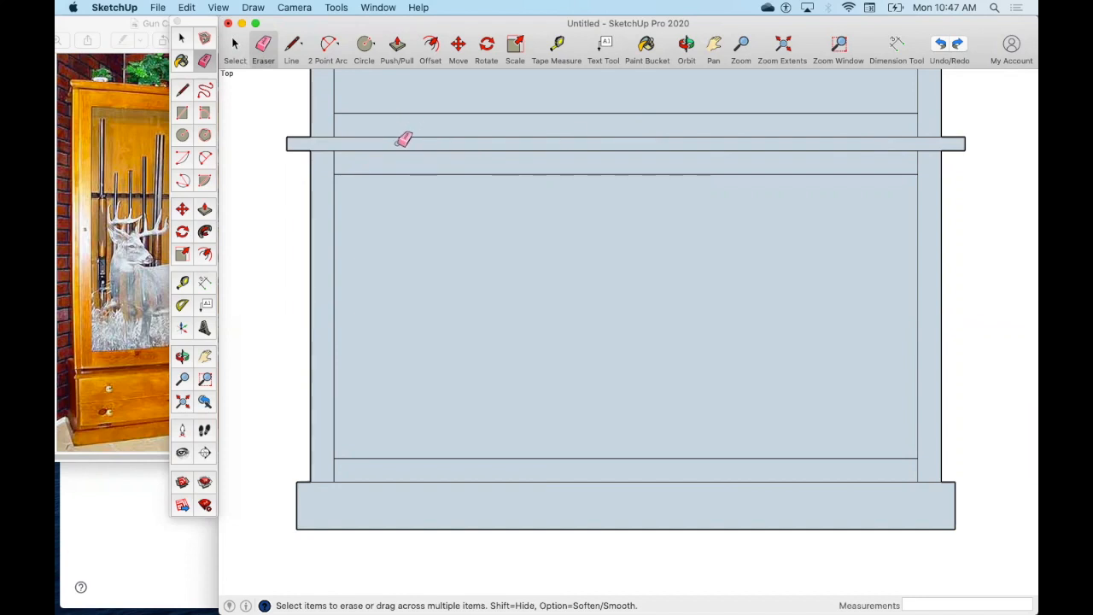
Examine the upper frame, the top corners and the ledge for leftover lines
left_click(711, 45)
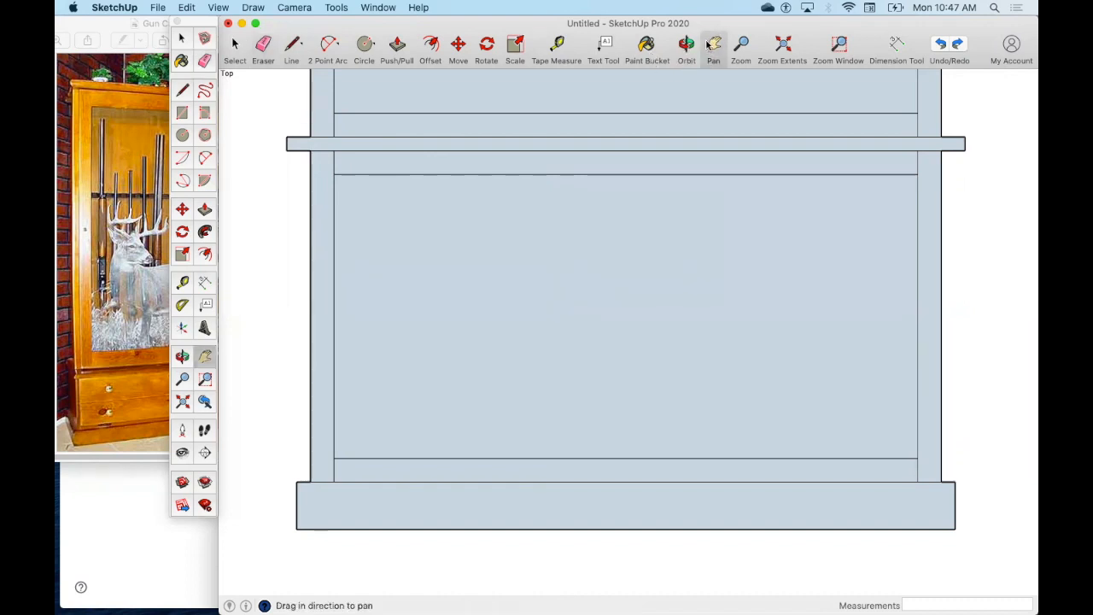
left_click_drag(705, 120, 700, 448)
left_click_drag(710, 271, 743, 426)
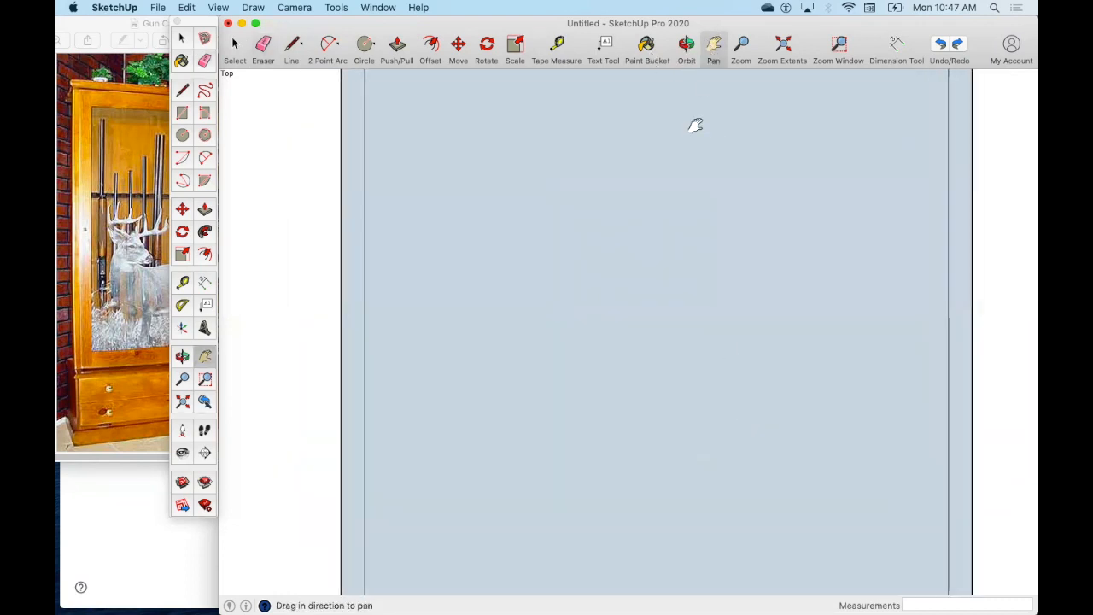
left_click_drag(696, 126, 675, 319)
left_click_drag(634, 315, 622, 287)
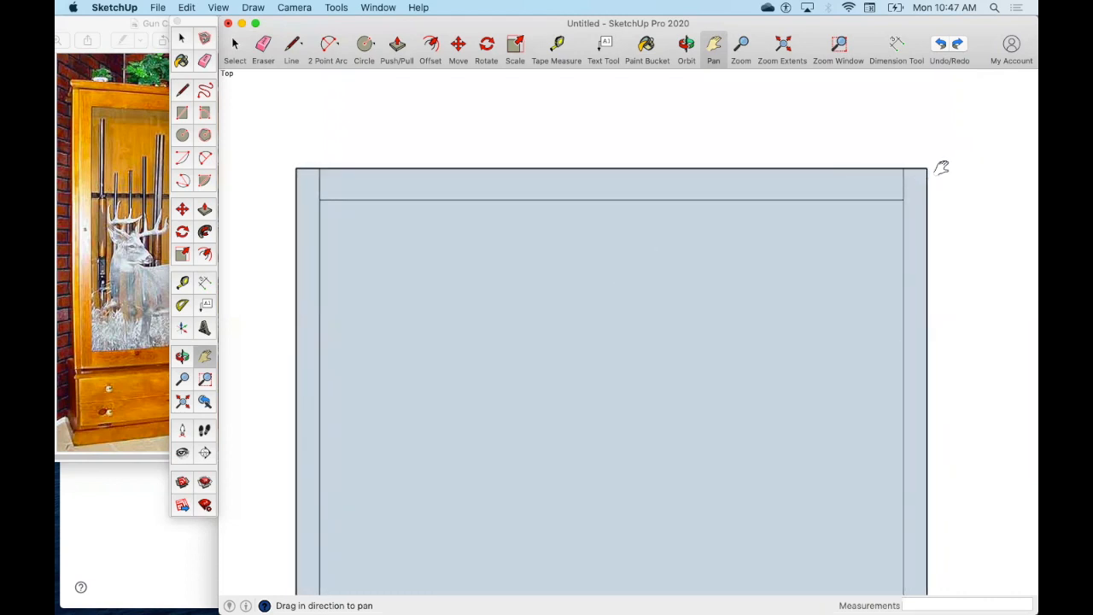
left_click_drag(581, 560, 546, 261)
left_click_drag(629, 349, 579, 60)
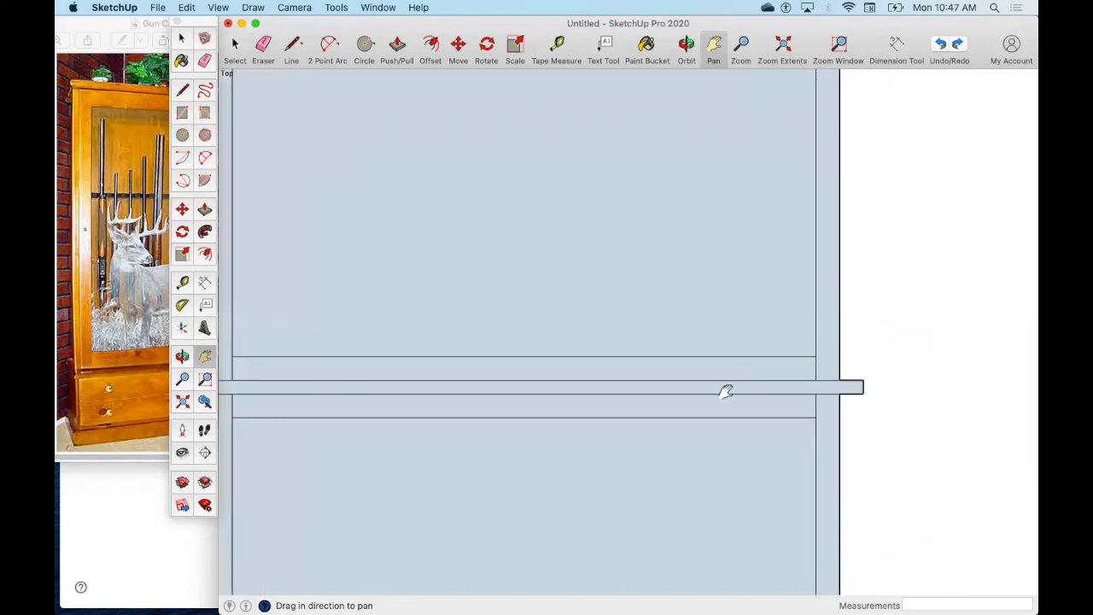
left_click_drag(686, 166, 840, 467)
left_click_drag(811, 113, 774, 376)
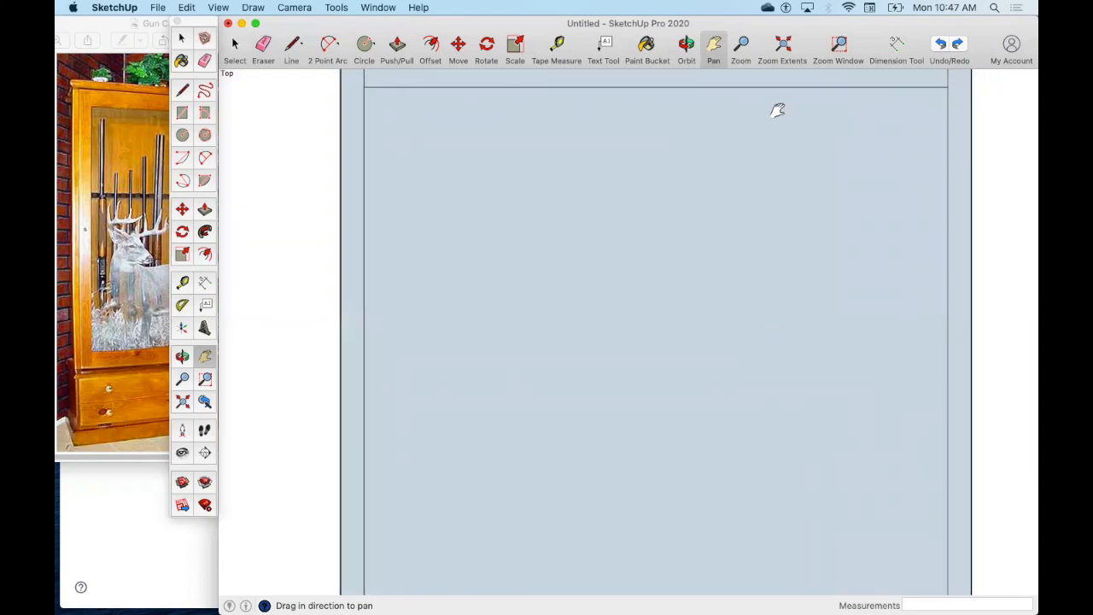
left_click_drag(777, 110, 776, 295)
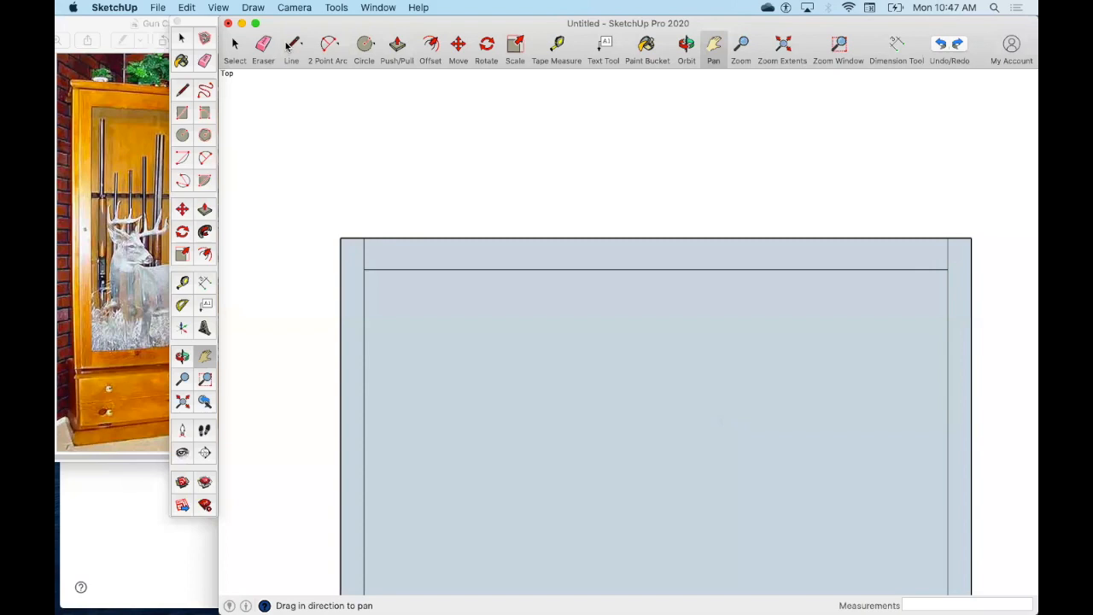
Mark 1 inch below the top edge on the left outer edge and draw a horizontal line across to the right outer edge
left_click(289, 45)
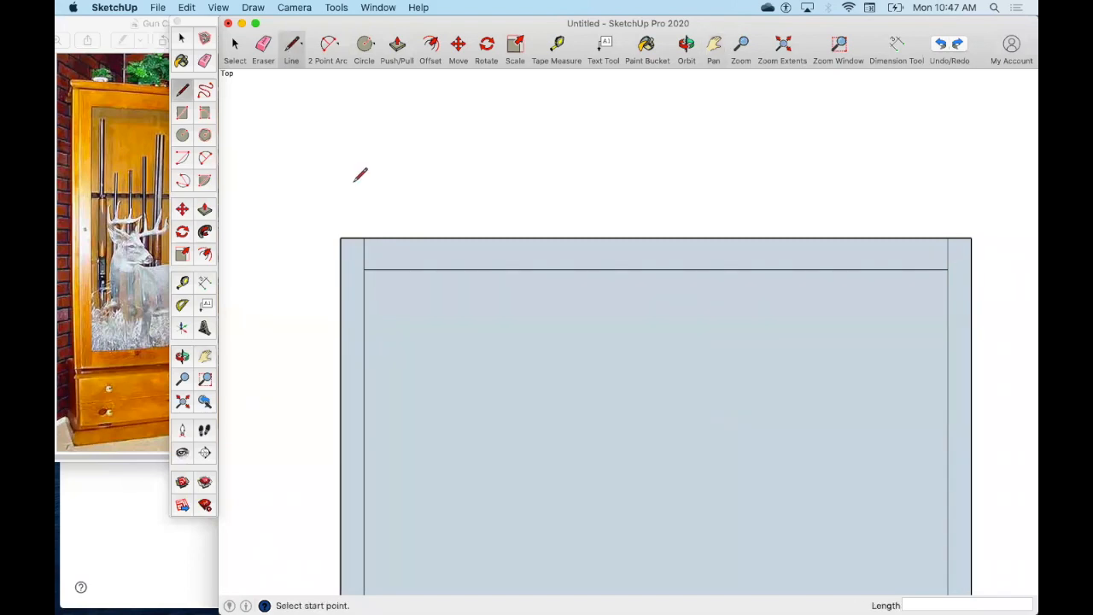
left_click(342, 238)
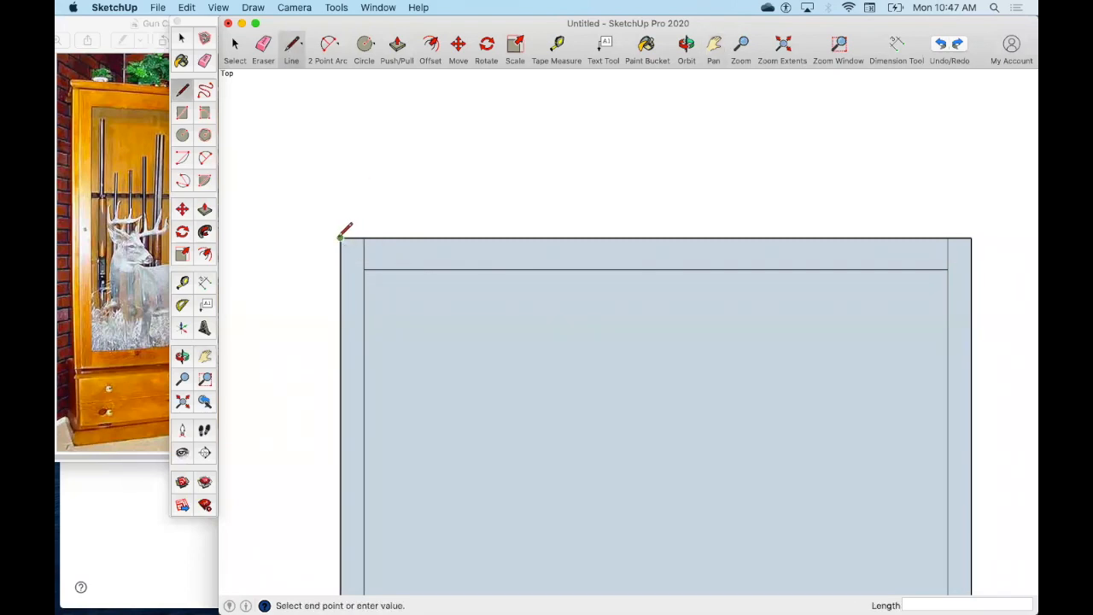
key("Return")
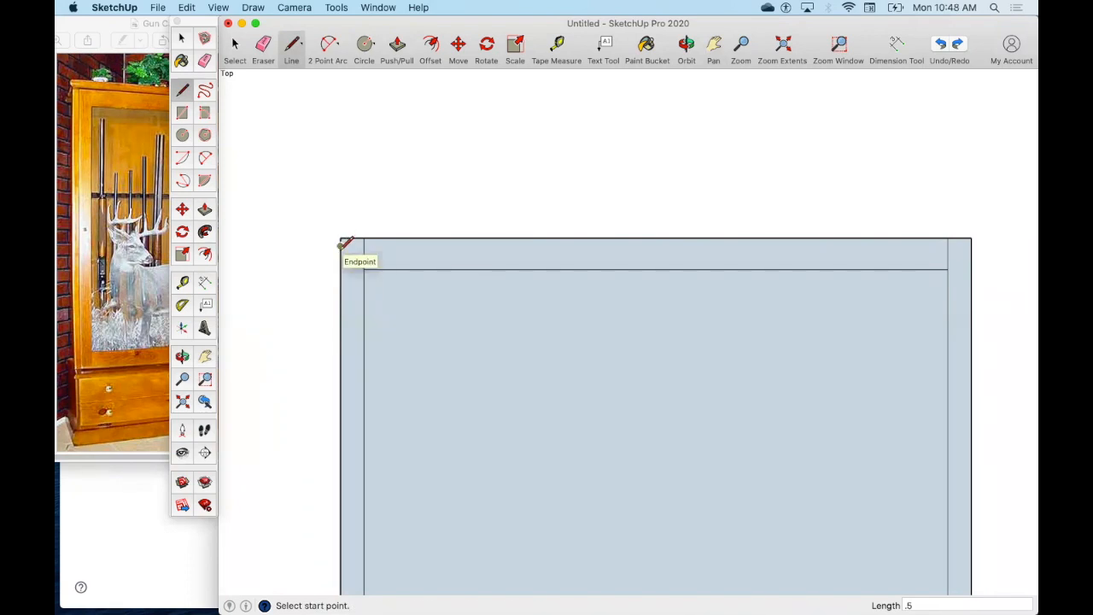
left_click(340, 238)
type("1")
key("Return")
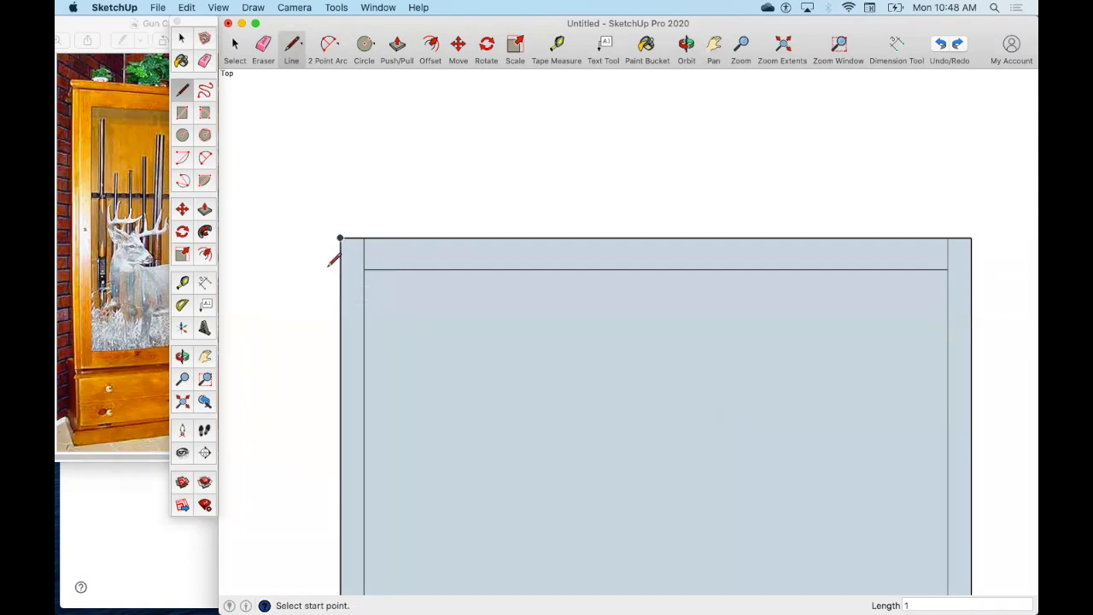
left_click(340, 252)
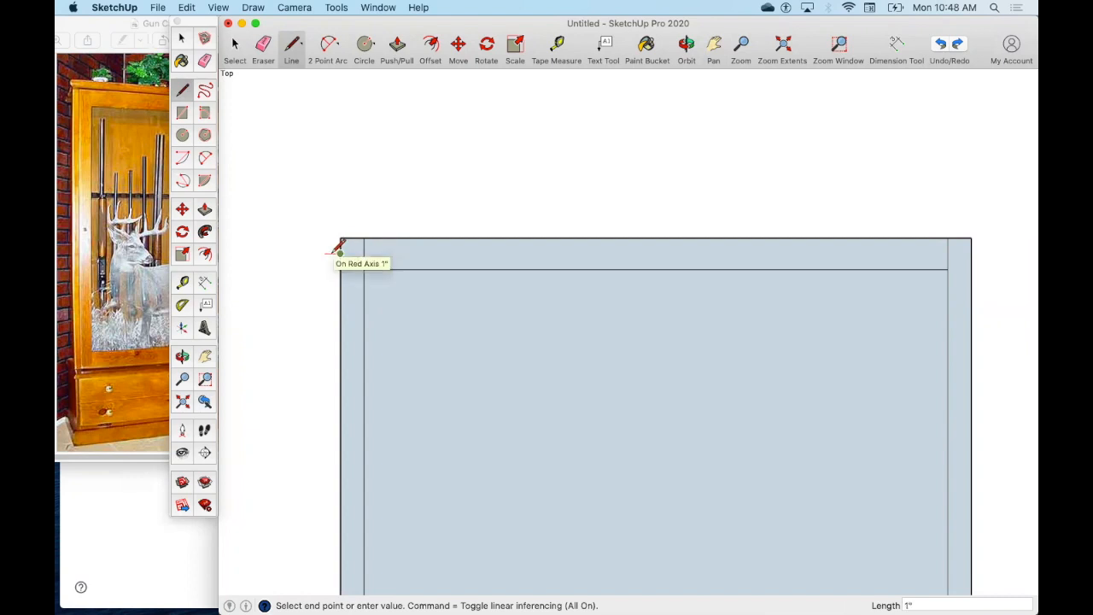
left_click(970, 253)
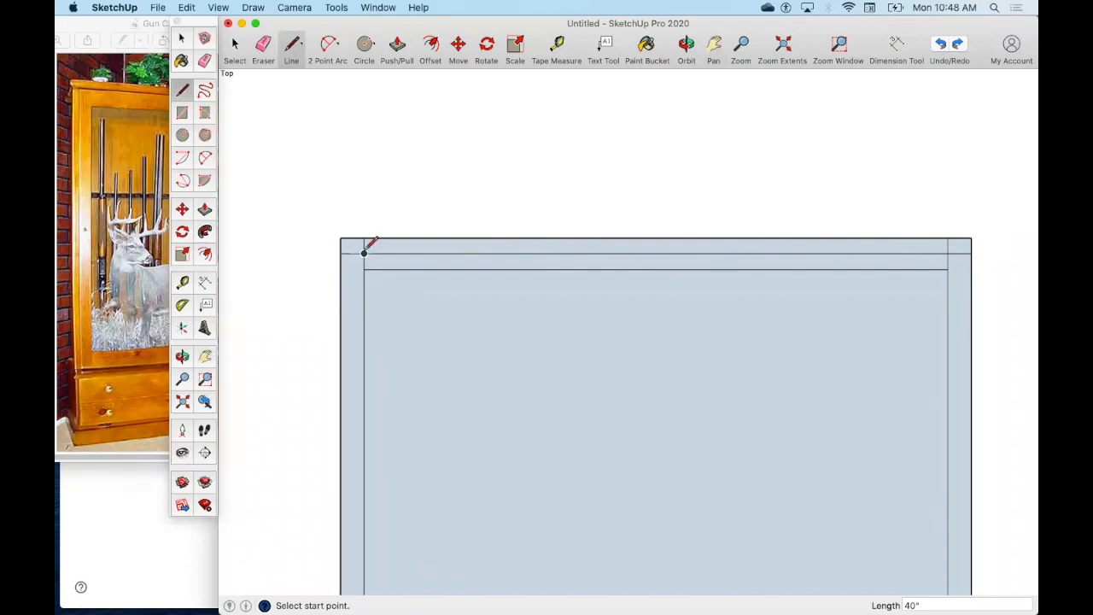
Draw the crown's central rectangle across the full cabinet width, rising 2 inches above the existing top edge
left_click(341, 241)
key("Escape")
left_click(340, 253)
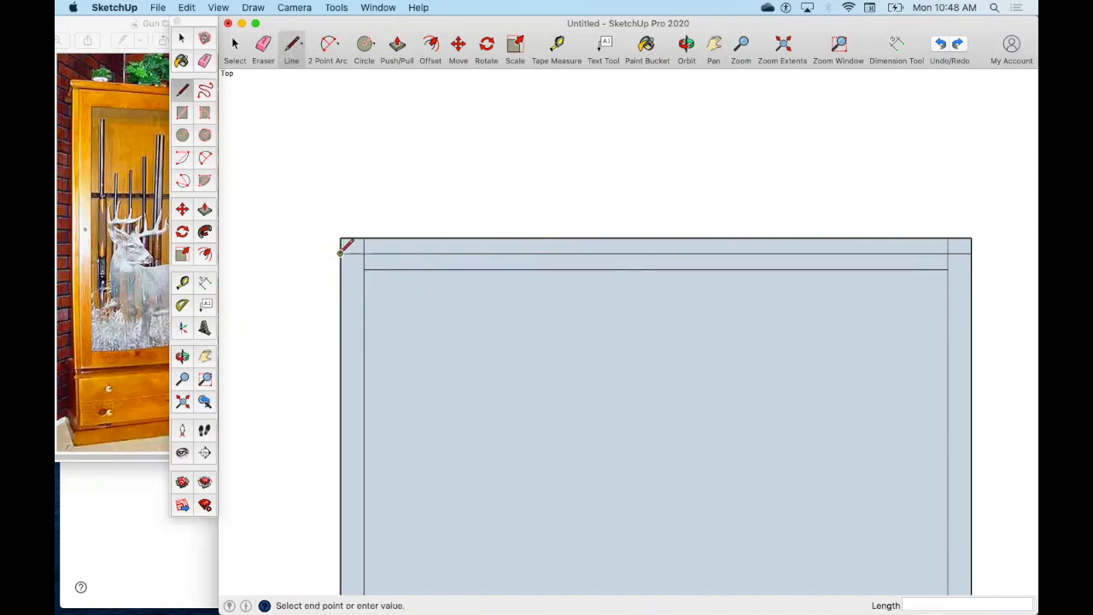
type("3 1/8\"")
key("Return")
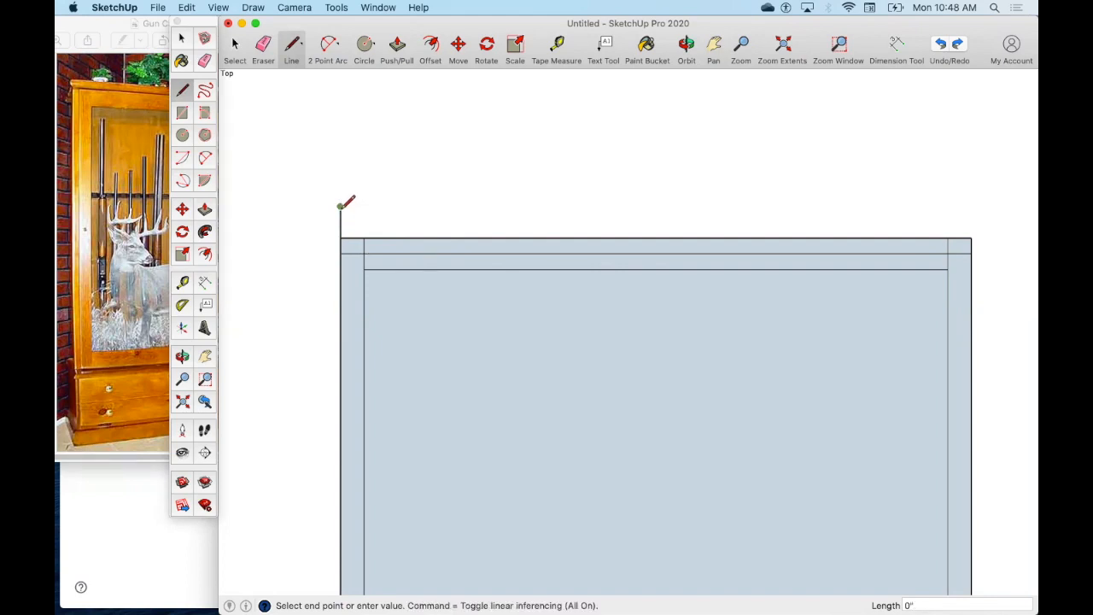
left_click(971, 206)
left_click(972, 237)
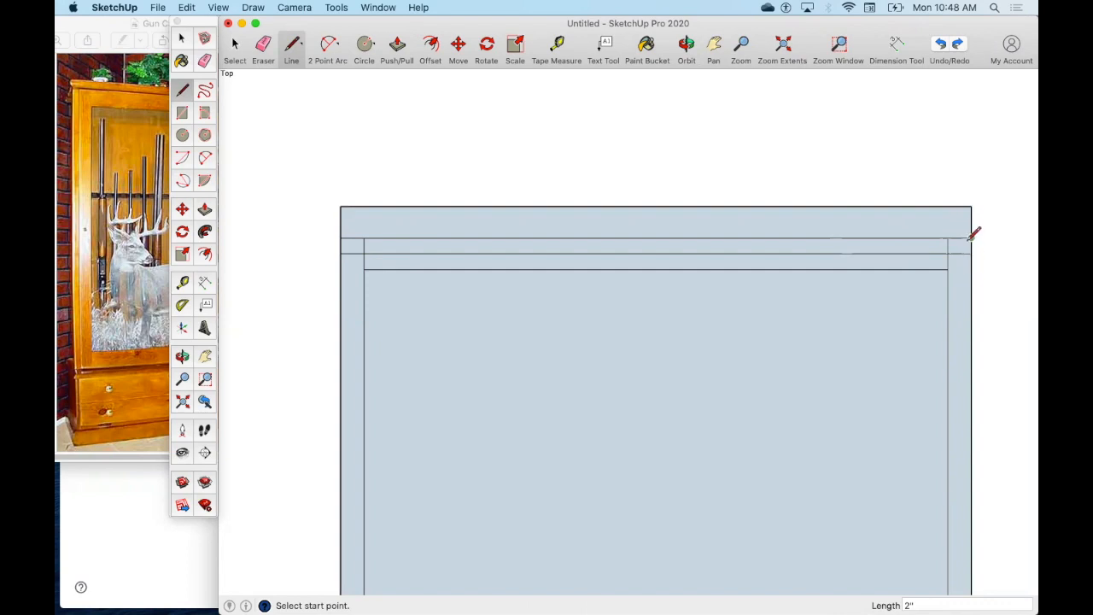
Draw a triangular crown overhang on each side, with a diagonal of about 4 1/4 inches down to the line below the top edge
left_click(974, 203)
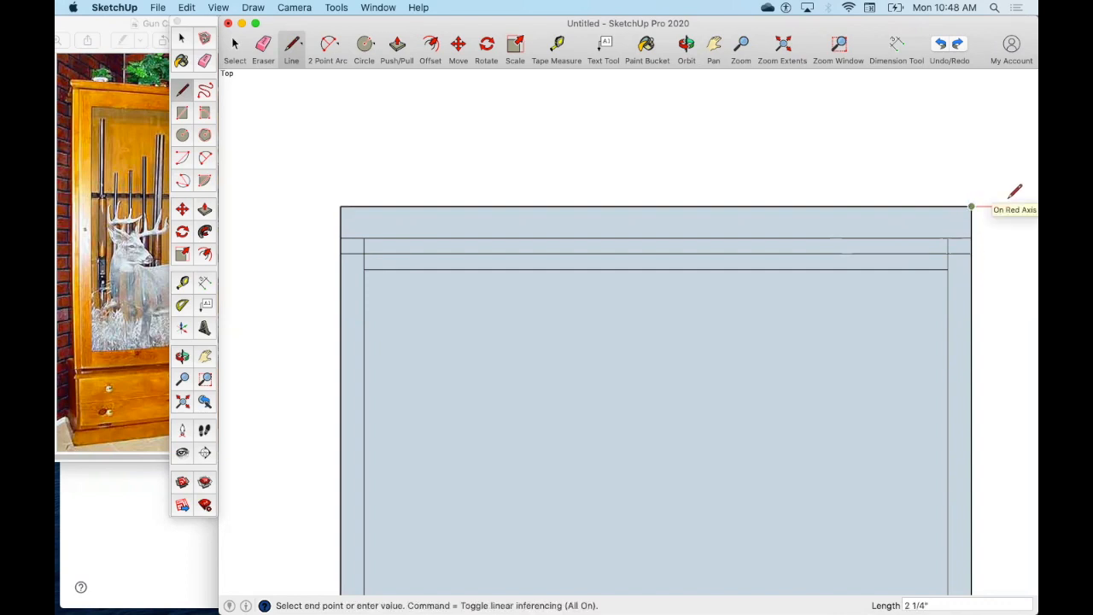
left_click(1018, 207)
left_click(972, 252)
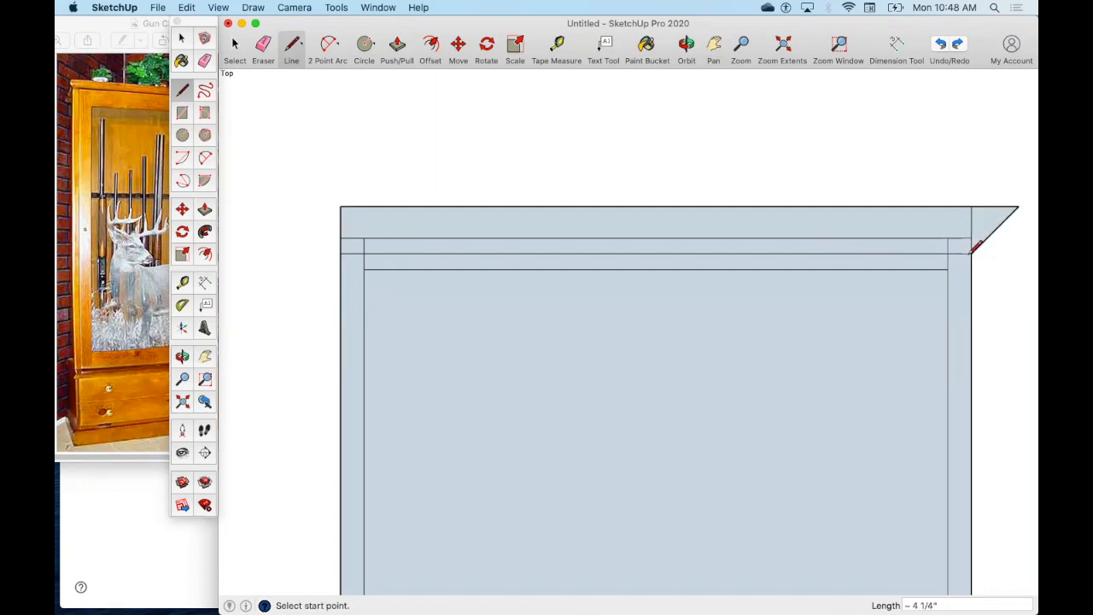
left_click(340, 206)
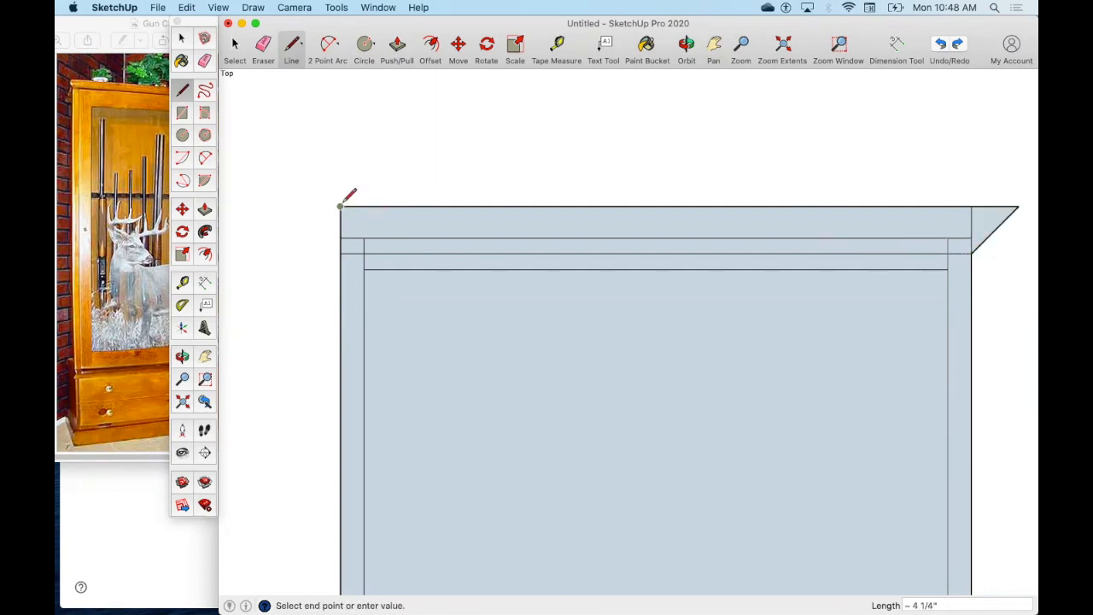
left_click(293, 207)
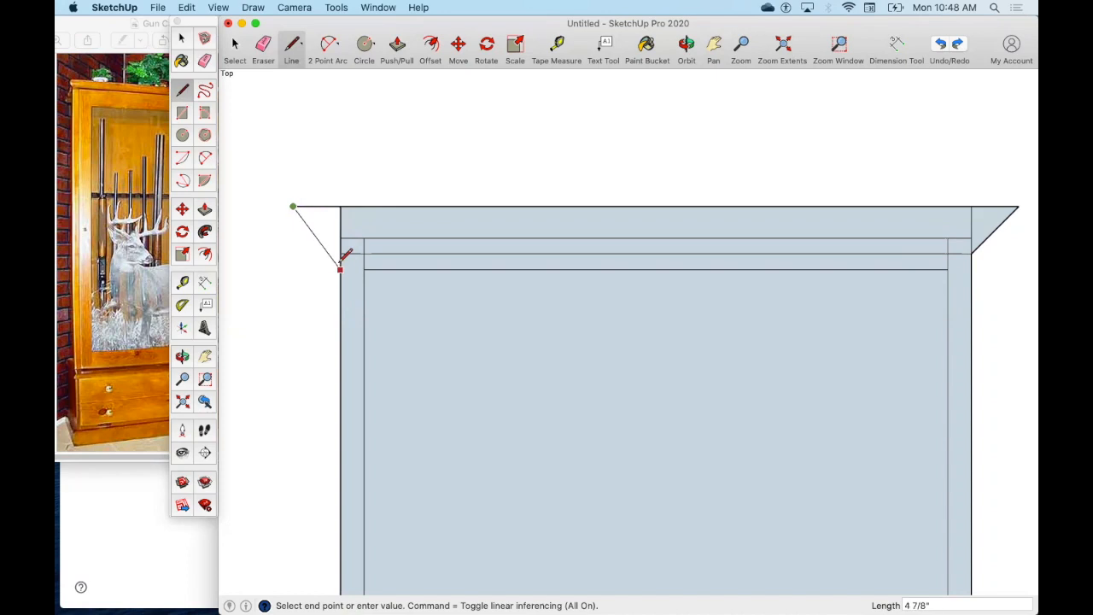
left_click(340, 252)
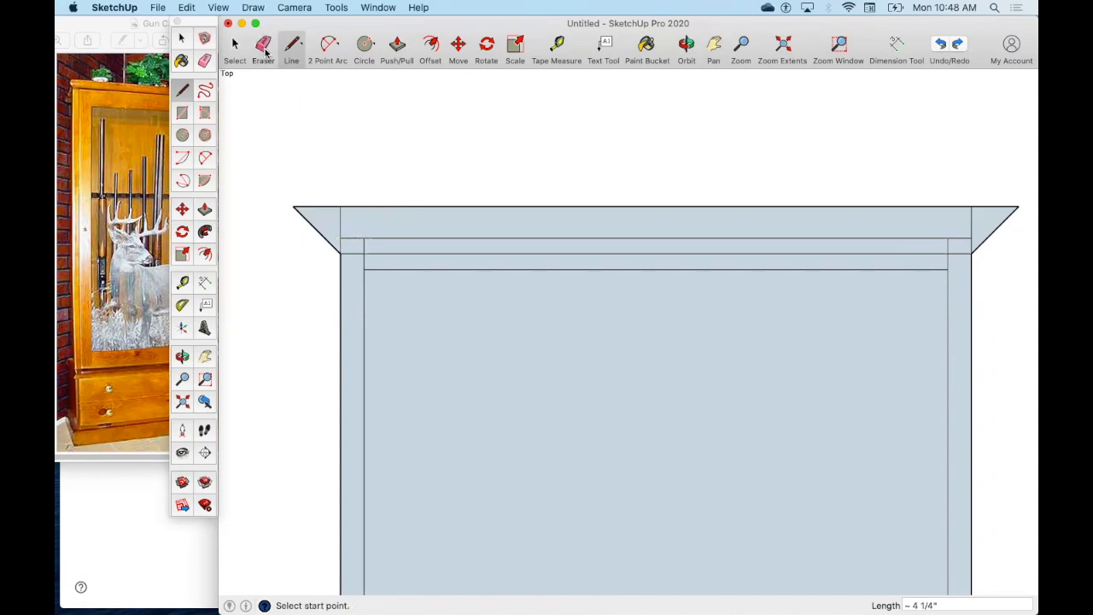
Erase the vertical segments and the old top edge inside the crown so it becomes one continuous face
left_click(263, 47)
left_click(340, 220)
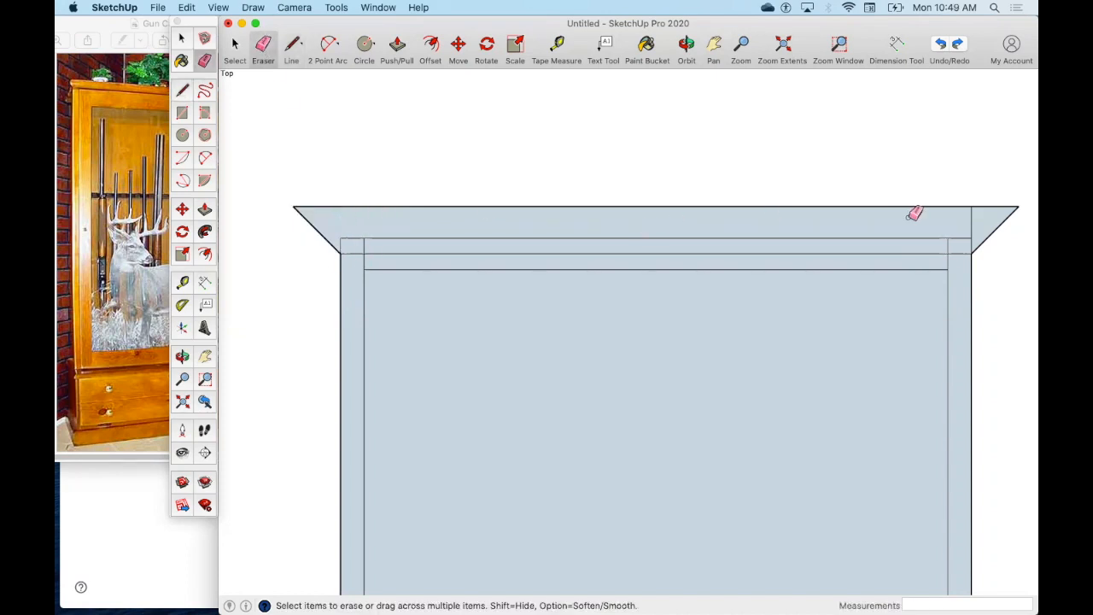
left_click(973, 223)
mouse_move(957, 239)
left_mouse_down()
mouse_move(971, 239)
mouse_move(921, 231)
left_mouse_up()
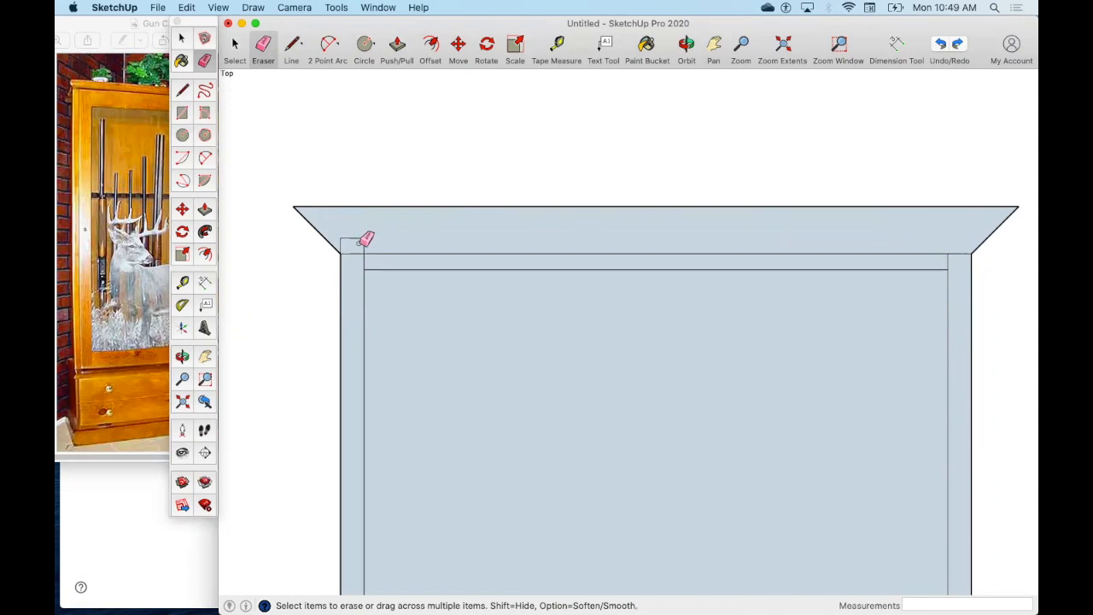
mouse_move(348, 238)
left_mouse_down()
mouse_move(363, 244)
mouse_move(341, 237)
left_mouse_up()
left_click(777, 45)
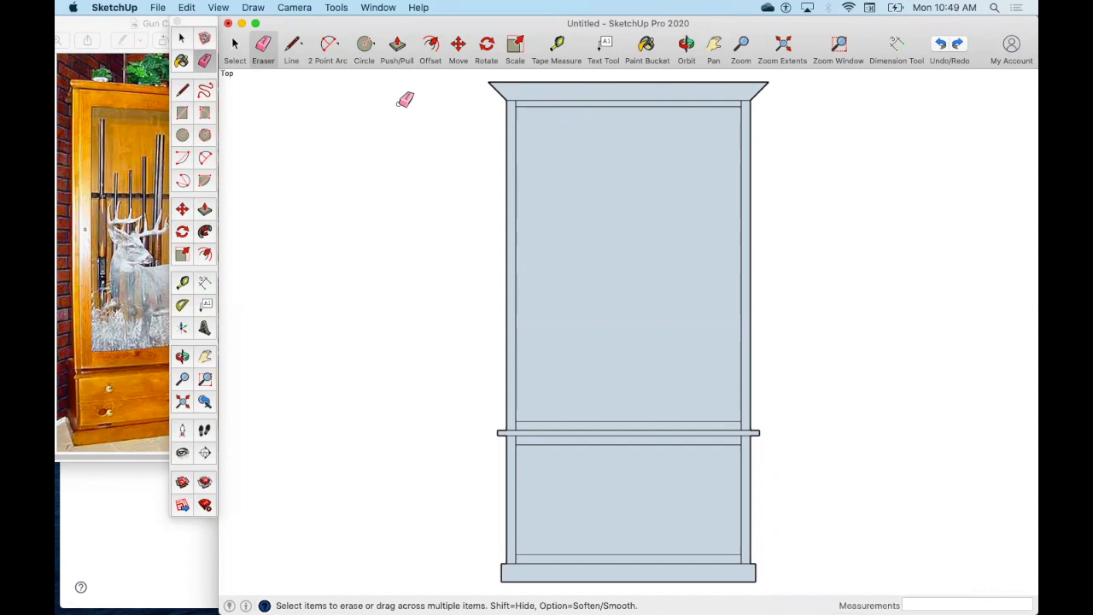
Draw a vertical divider line 12 inches in from the right stile's inner edge, from the upper rail down to the rail above the ledge
left_click(111, 239)
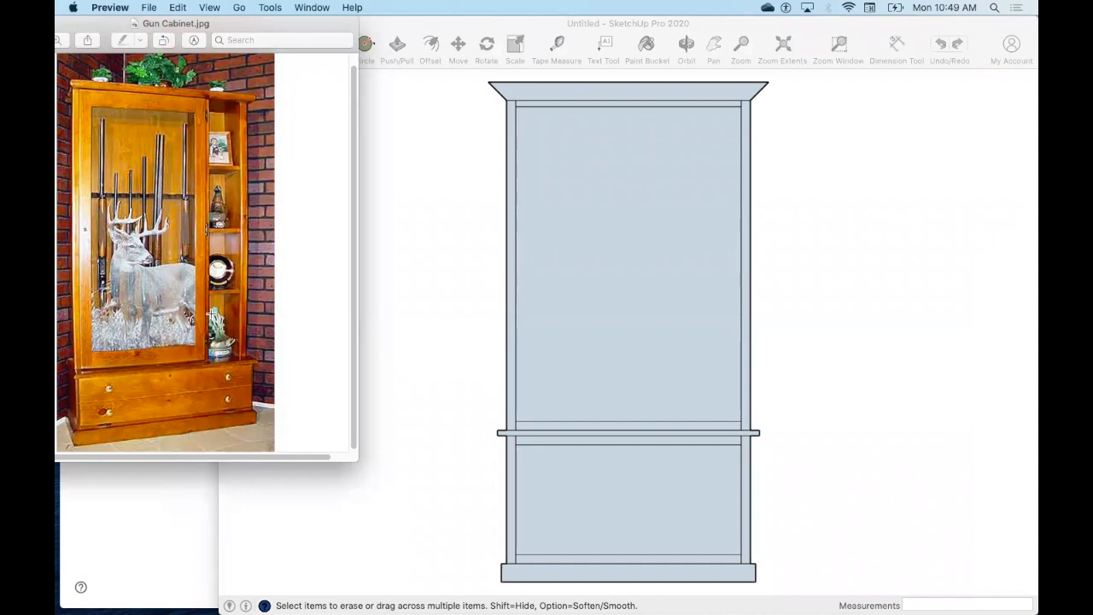
left_click(736, 140)
left_click(290, 45)
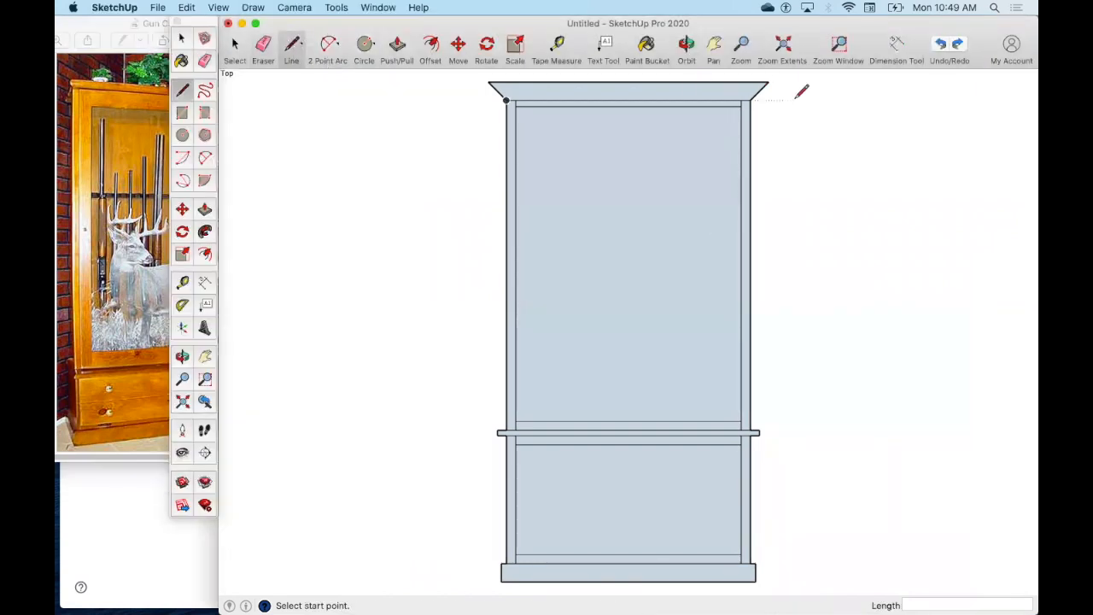
left_click(741, 106)
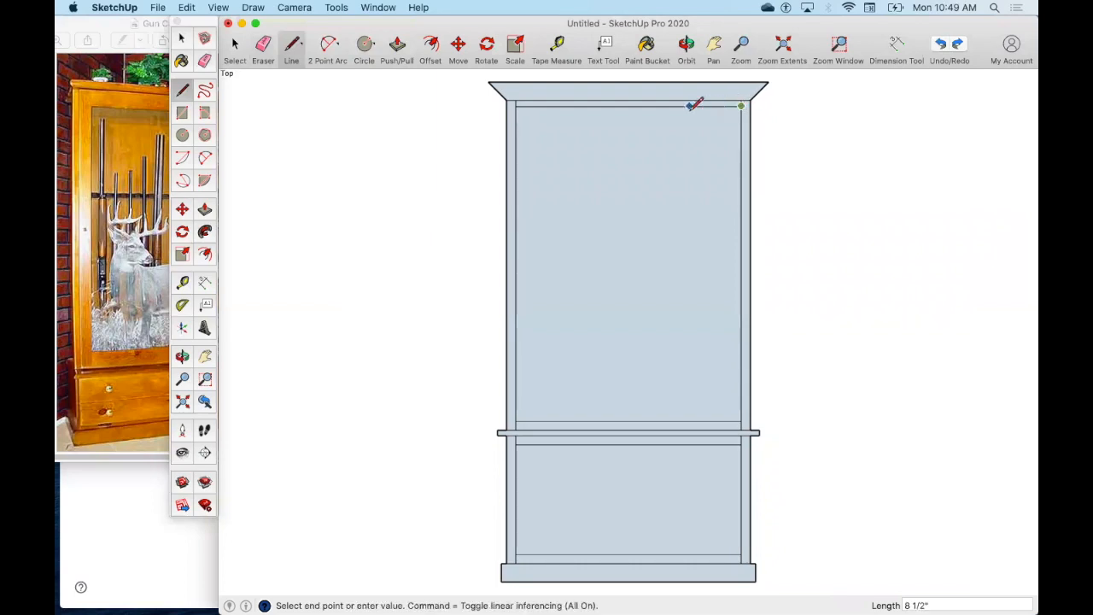
key("Escape")
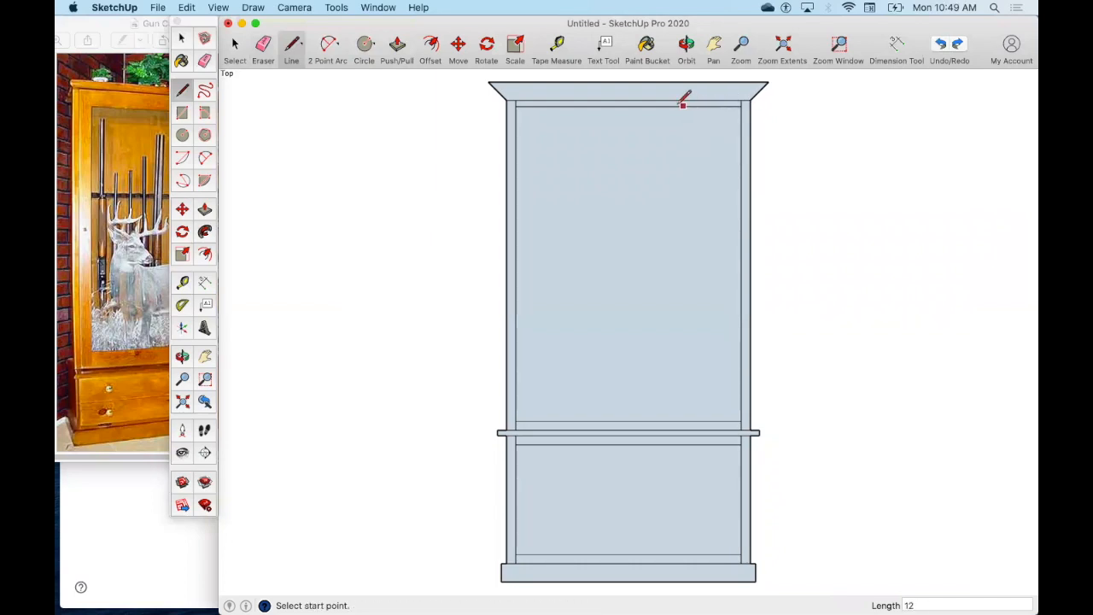
left_click(669, 104)
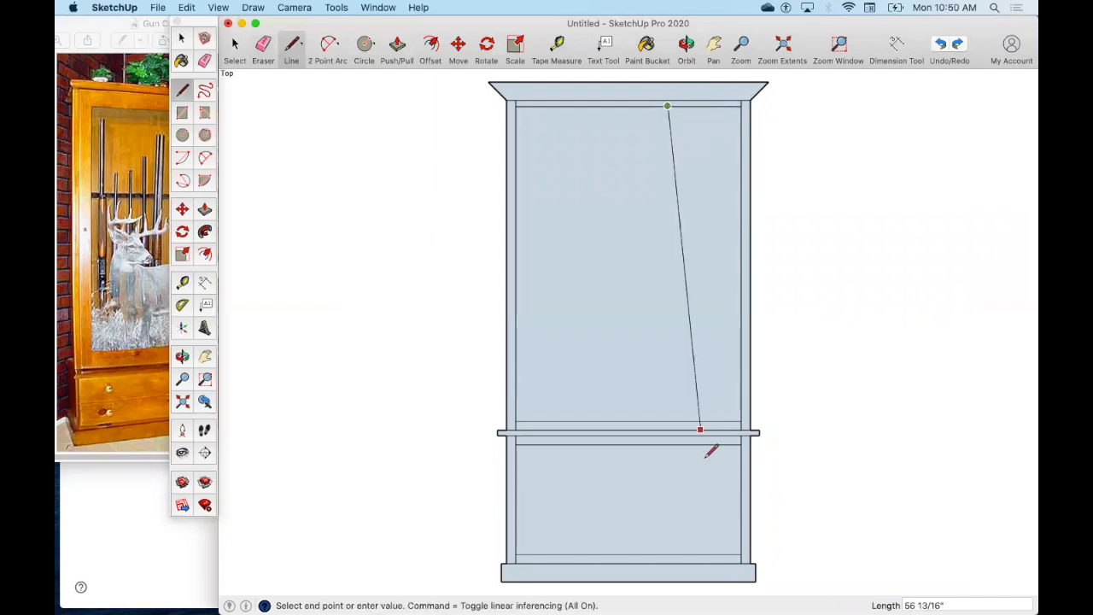
left_click(667, 419)
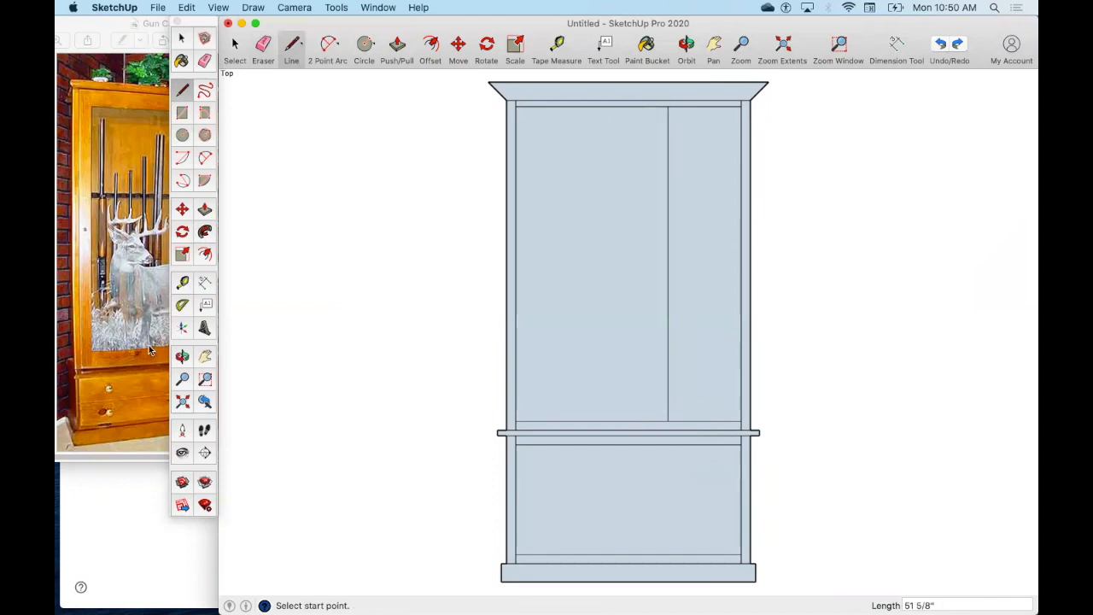
Draw a second vertical line 1.5 inches left of the divider line, up to the upper rail, to complete the divider
left_click(151, 287)
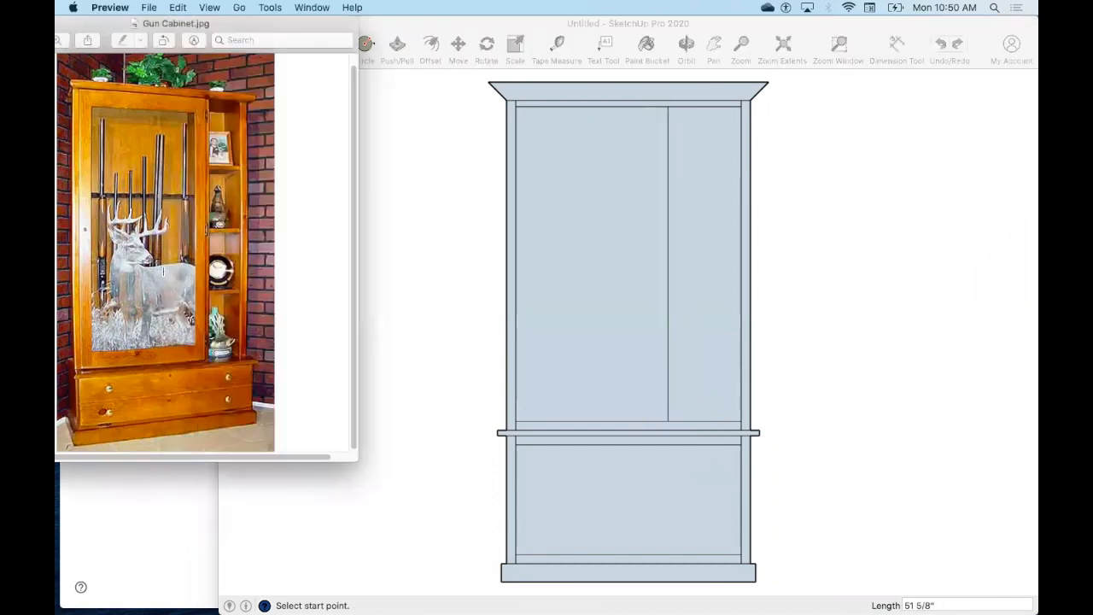
left_click(663, 415)
left_click(667, 420)
type("1.5")
key("Return")
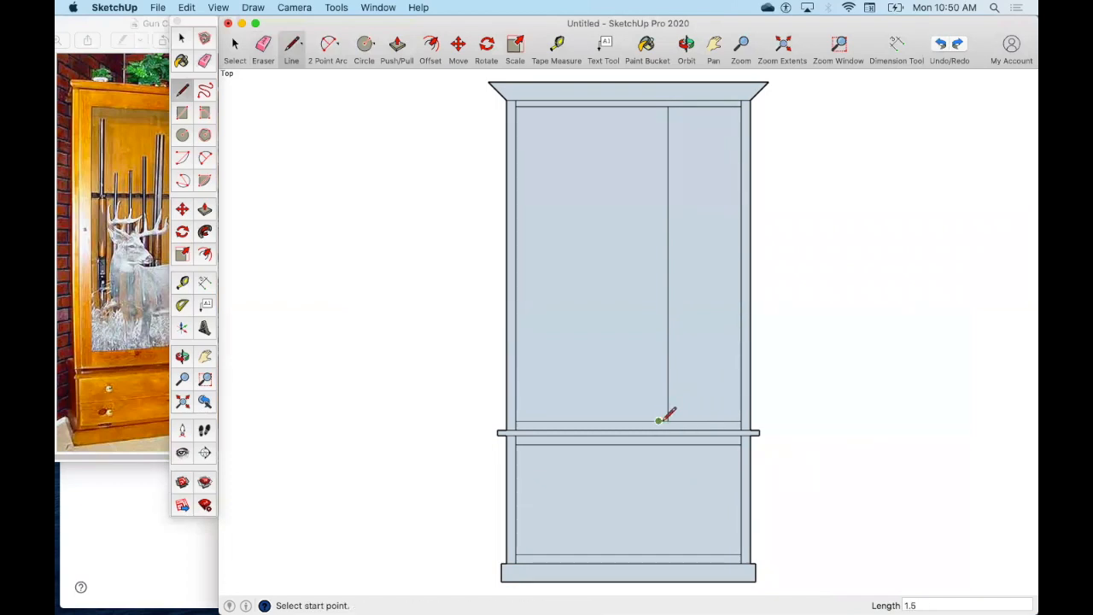
left_click(659, 420)
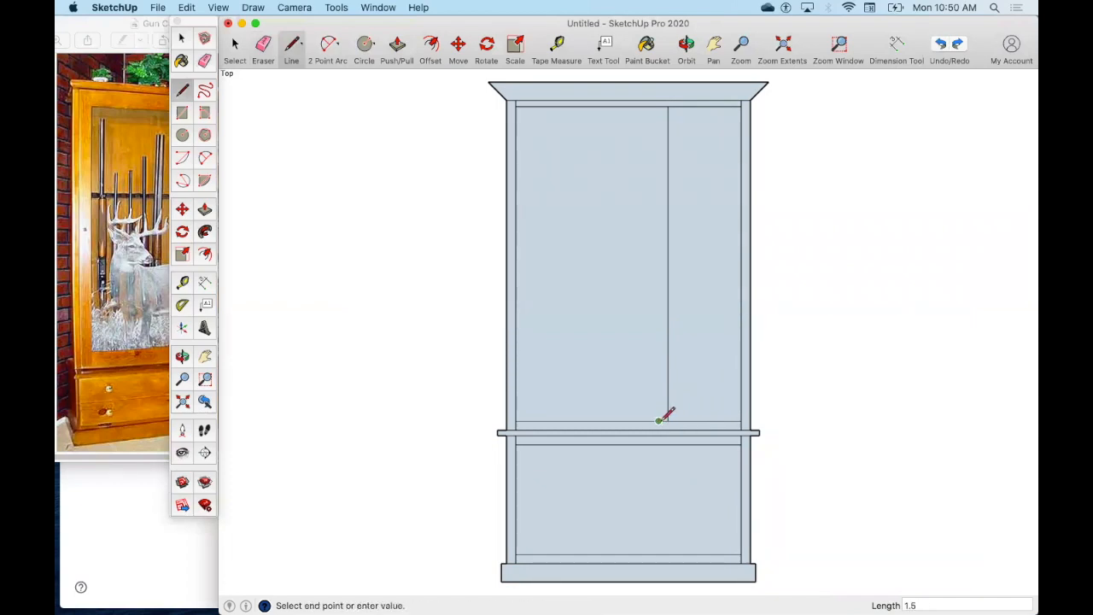
left_click(658, 106)
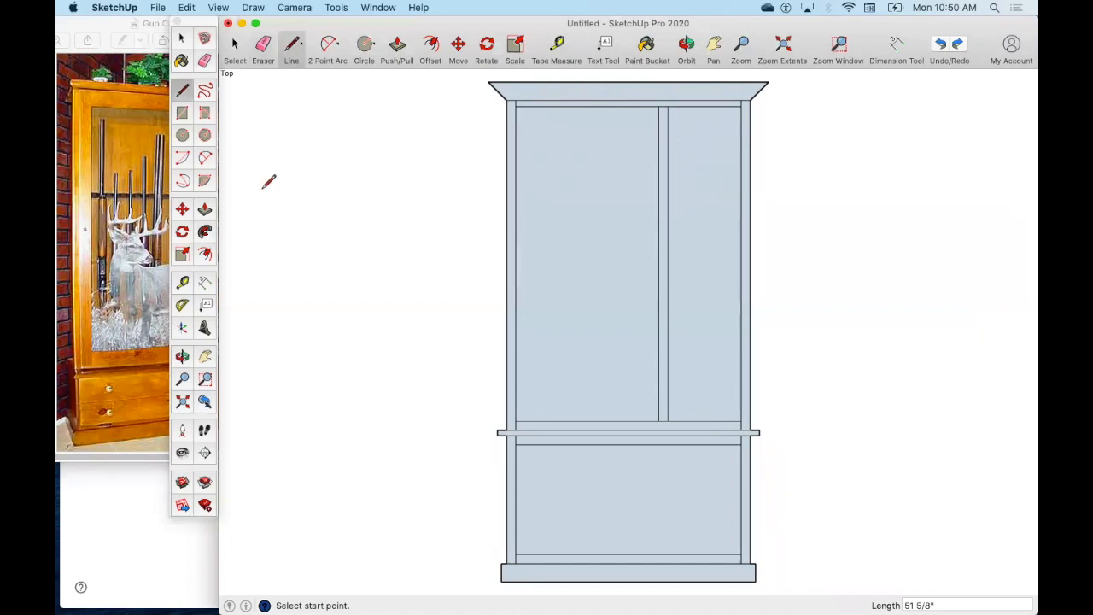
Mark a point 24 inches up the divider's right edge from the bottom of the shelf compartment
left_click(134, 205)
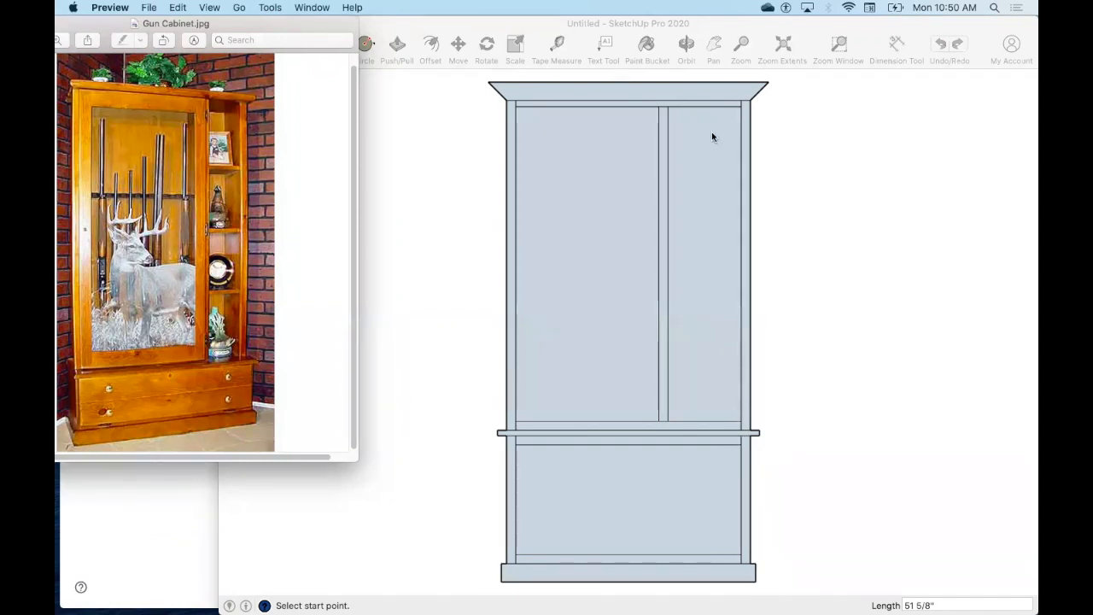
left_click(833, 171)
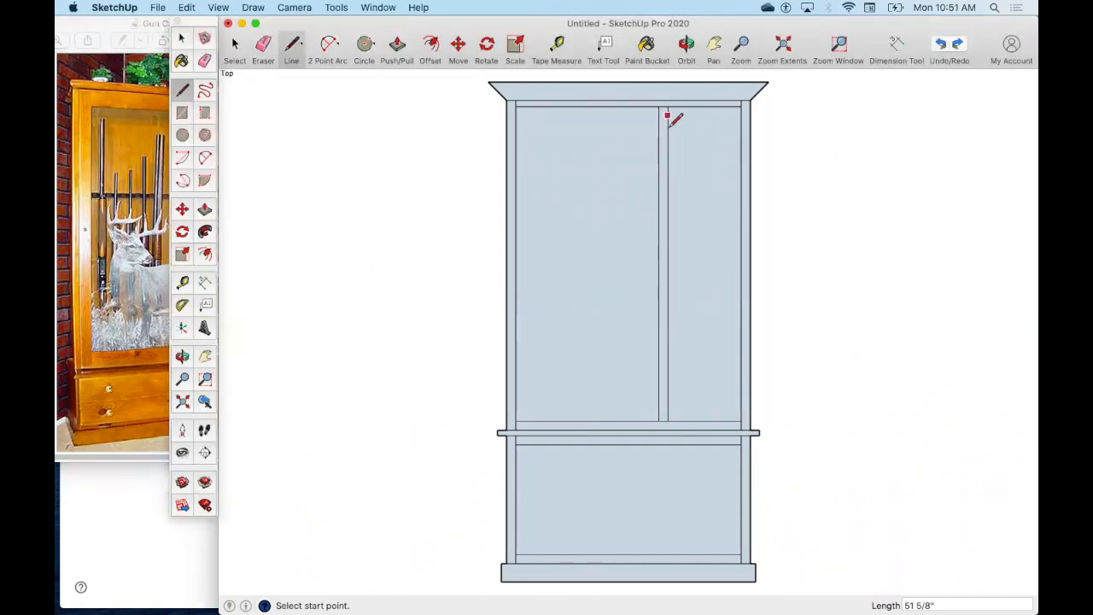
left_click(667, 420)
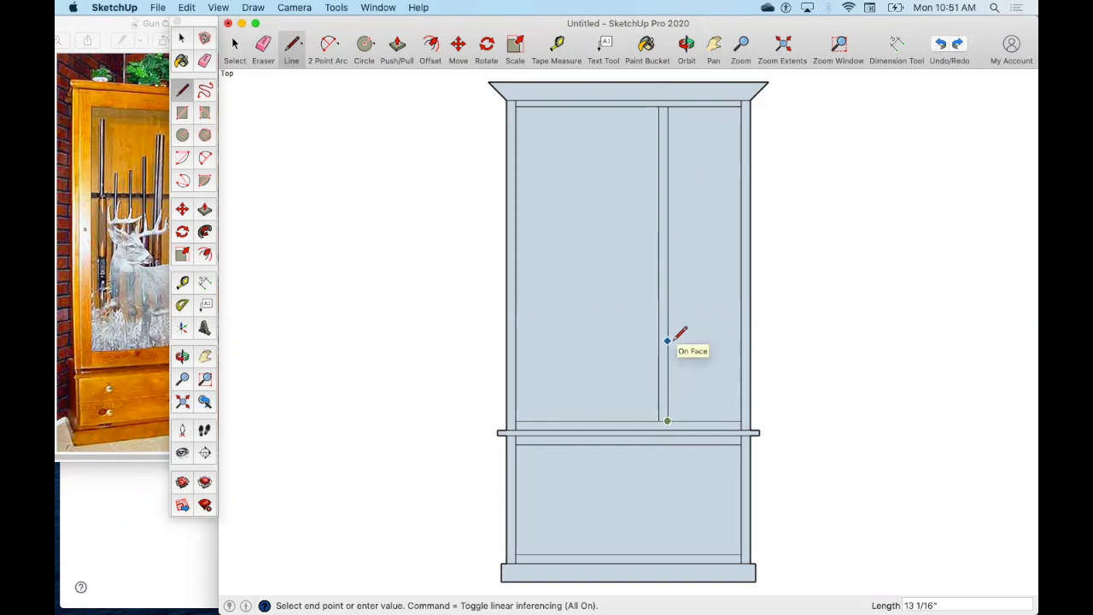
type("24")
key("Return")
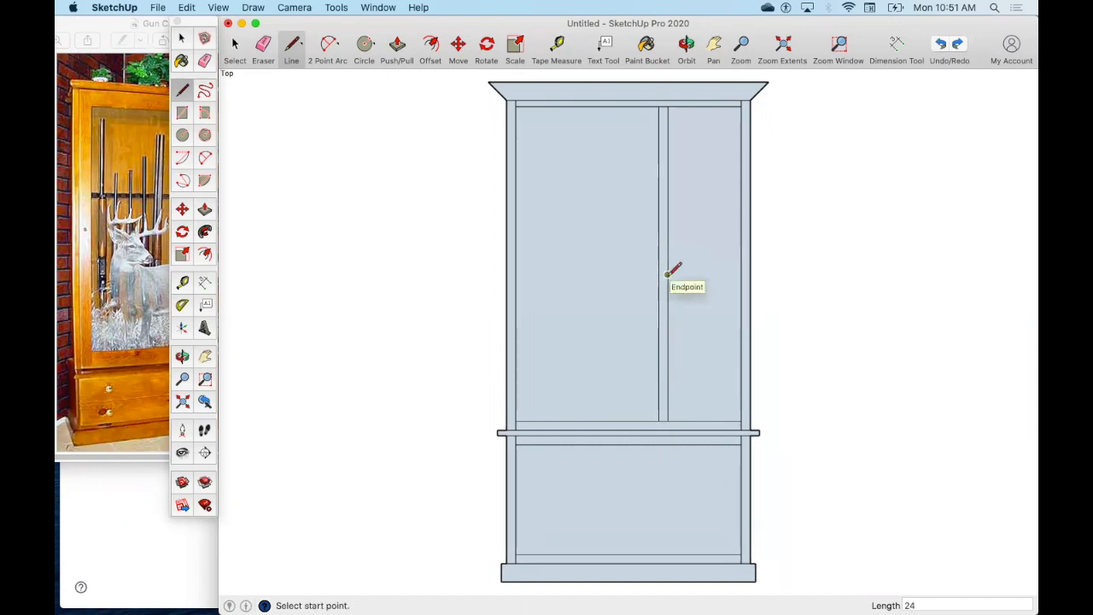
Mark 16 inches up the divider's right edge from the compartment's bottom and draw a horizontal shelf line across to the right stile
left_click(666, 420)
type("16")
key("Return")
left_click(668, 323)
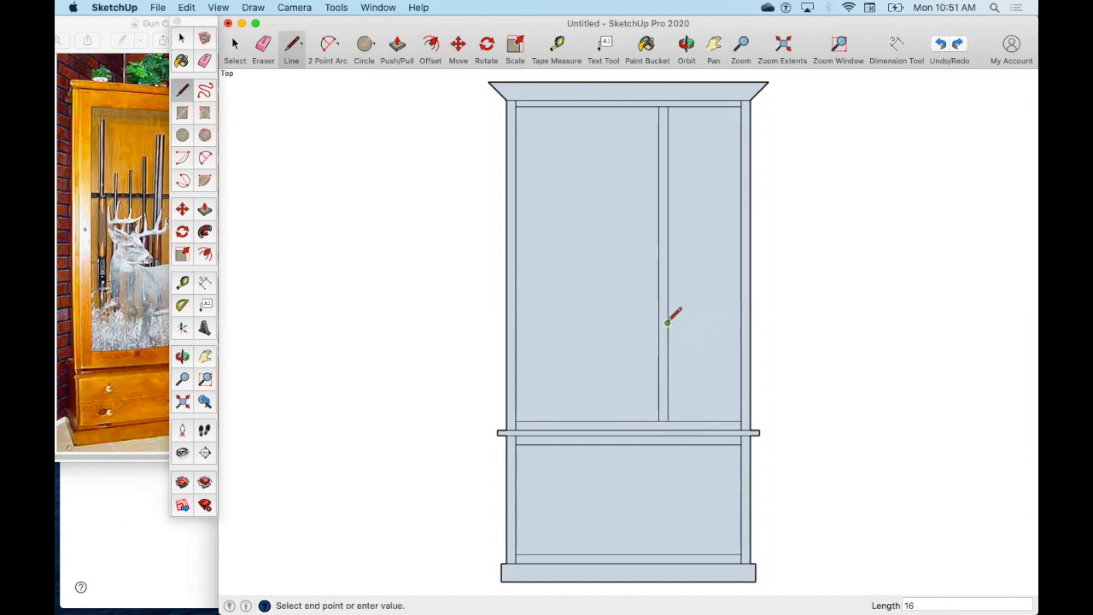
left_click(741, 322)
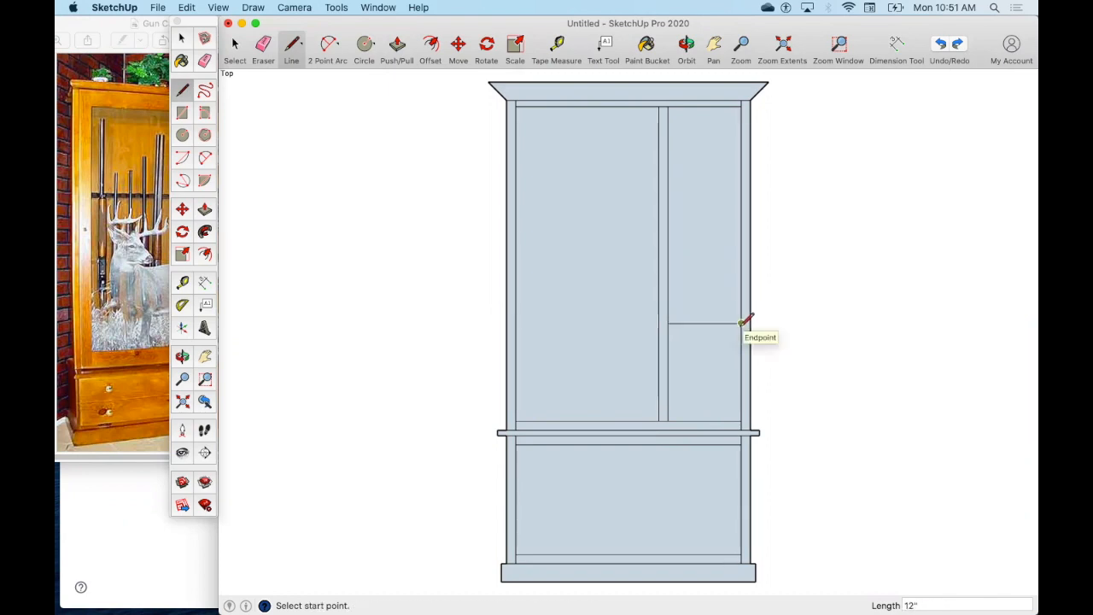
Mark 1.5 inches below the shelf line on the right stile and draw the shelf's bottom line across to the divider
left_click(741, 323)
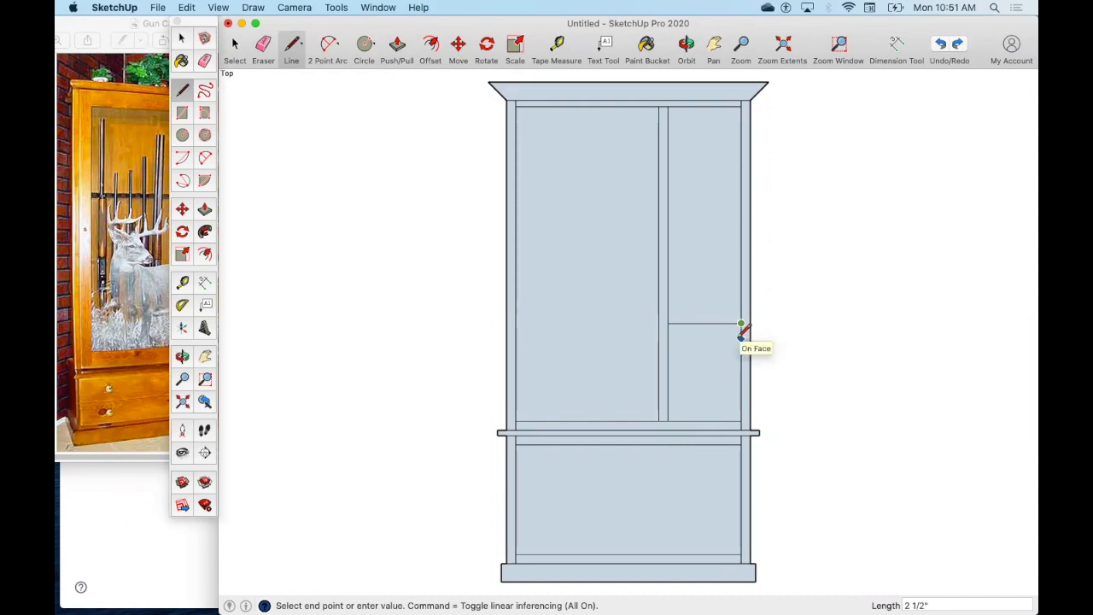
left_click(742, 334)
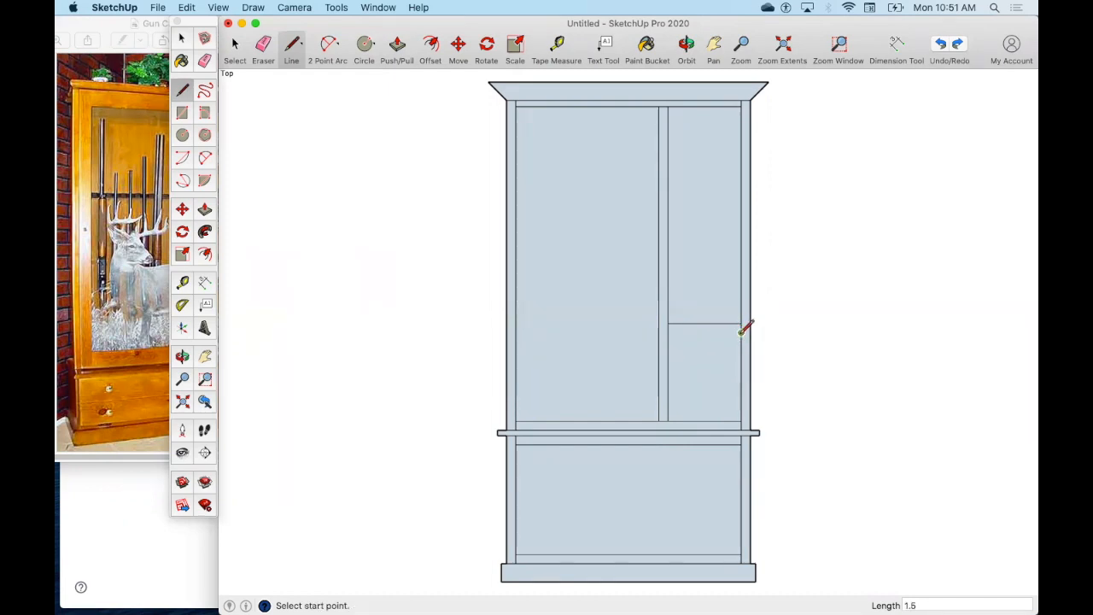
left_click(741, 333)
left_click(668, 333)
left_click(704, 332)
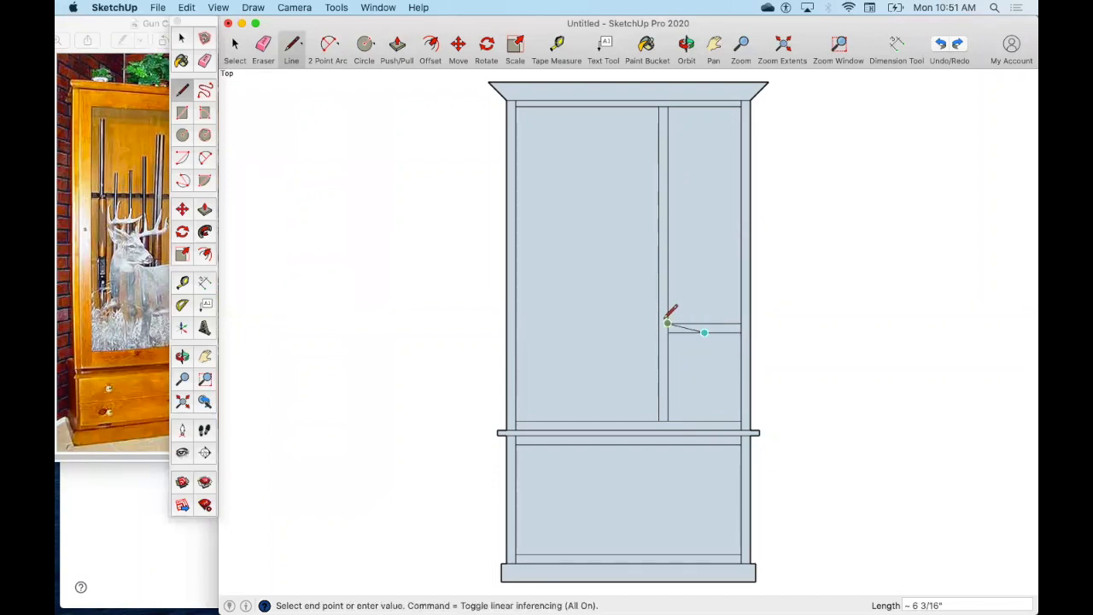
key("Escape")
Draw a second shelf, 1.5 inches thick, above the first one between the divider and the right stile
left_click(667, 323)
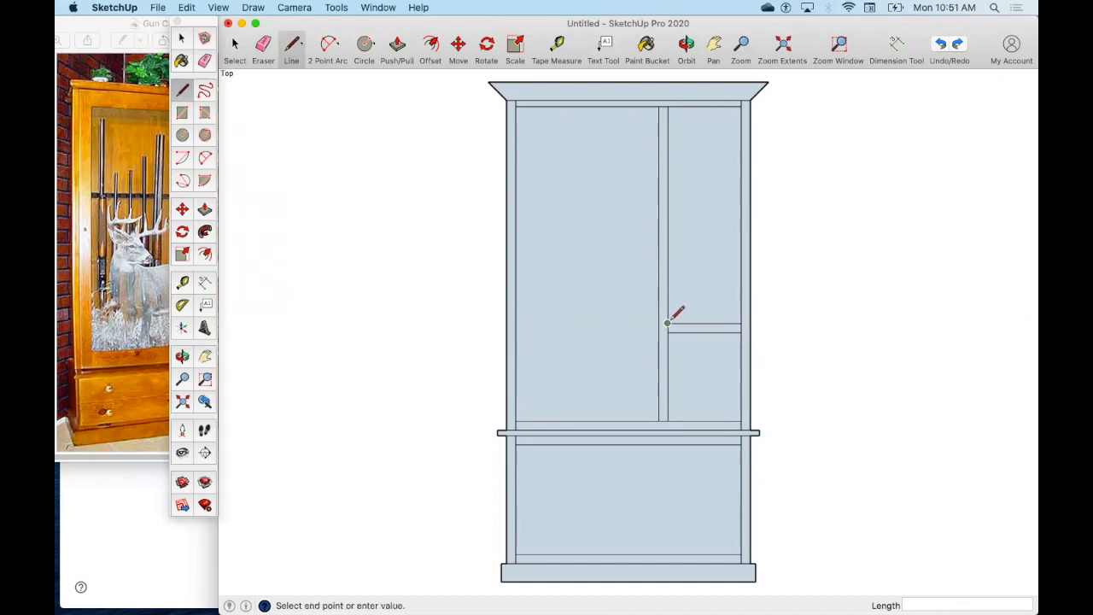
left_click(667, 274)
left_click(667, 226)
left_click(742, 226)
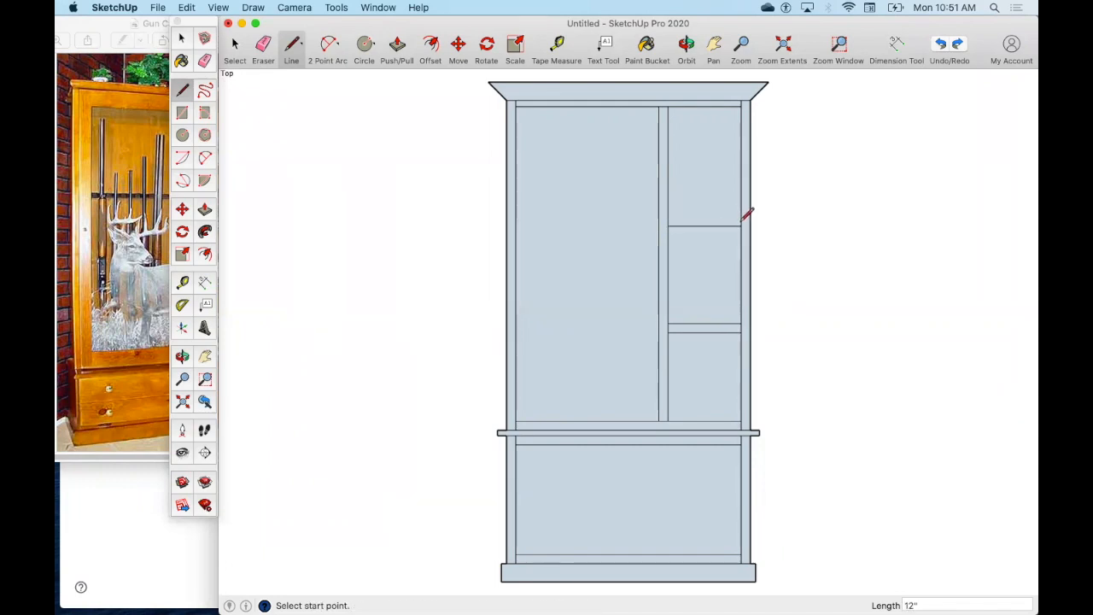
left_click(742, 226)
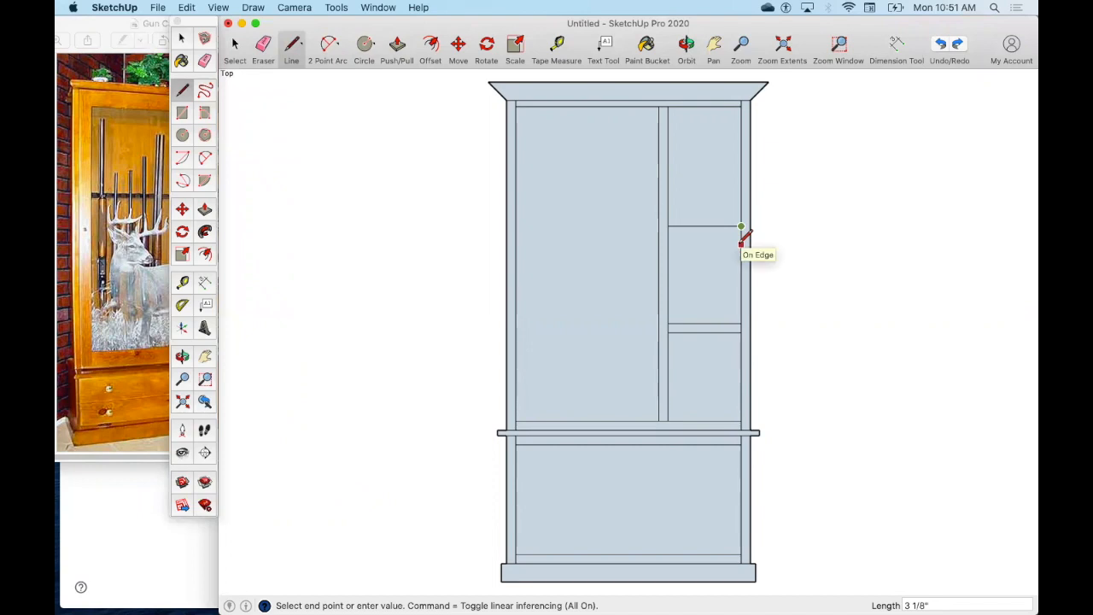
key("Escape")
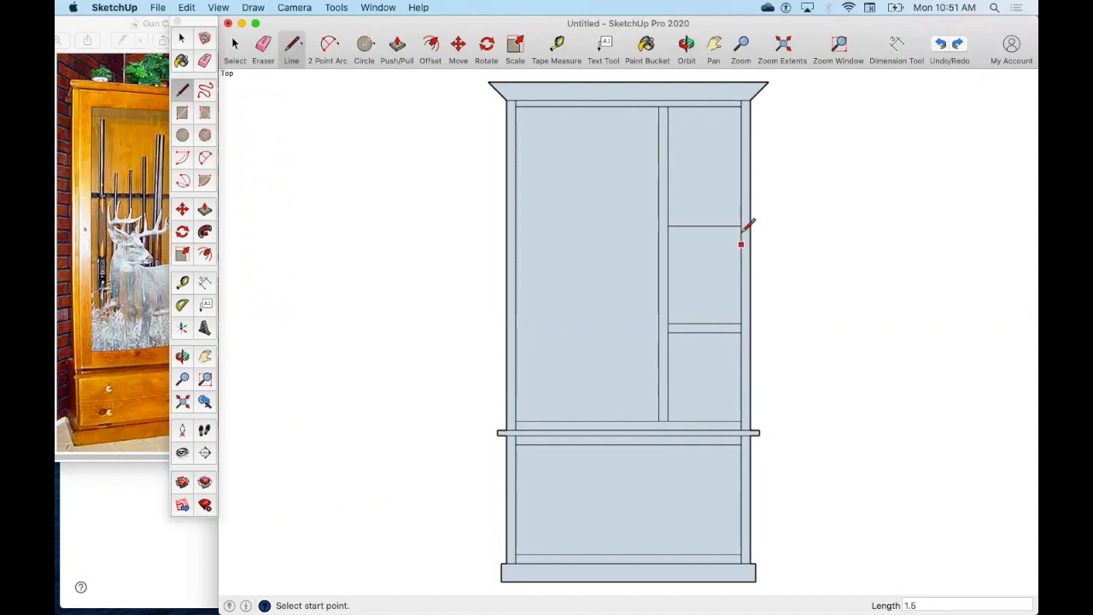
left_click(741, 234)
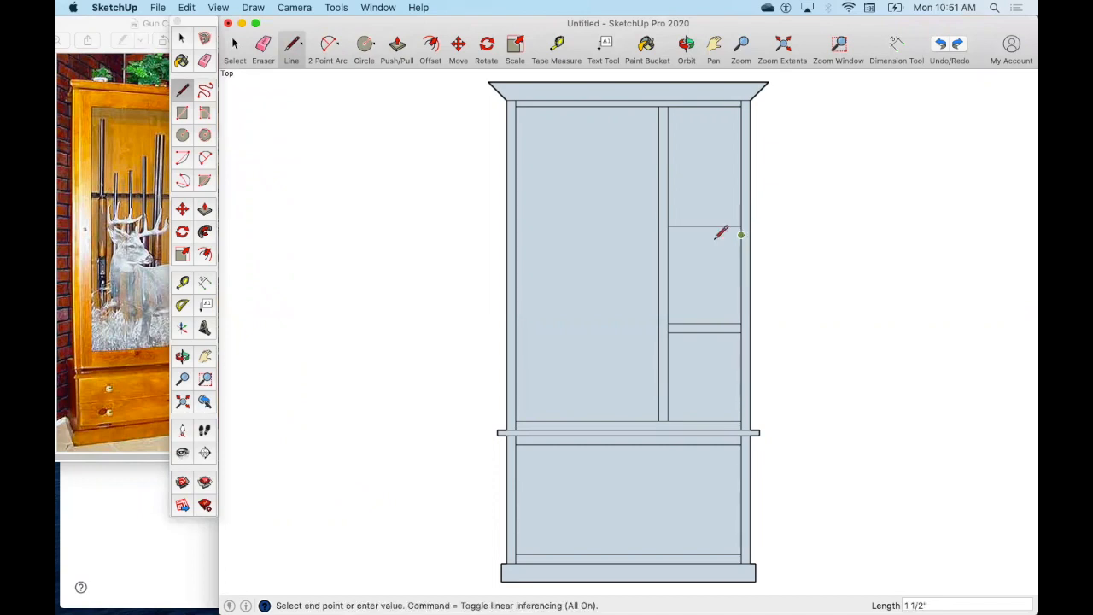
left_click(669, 234)
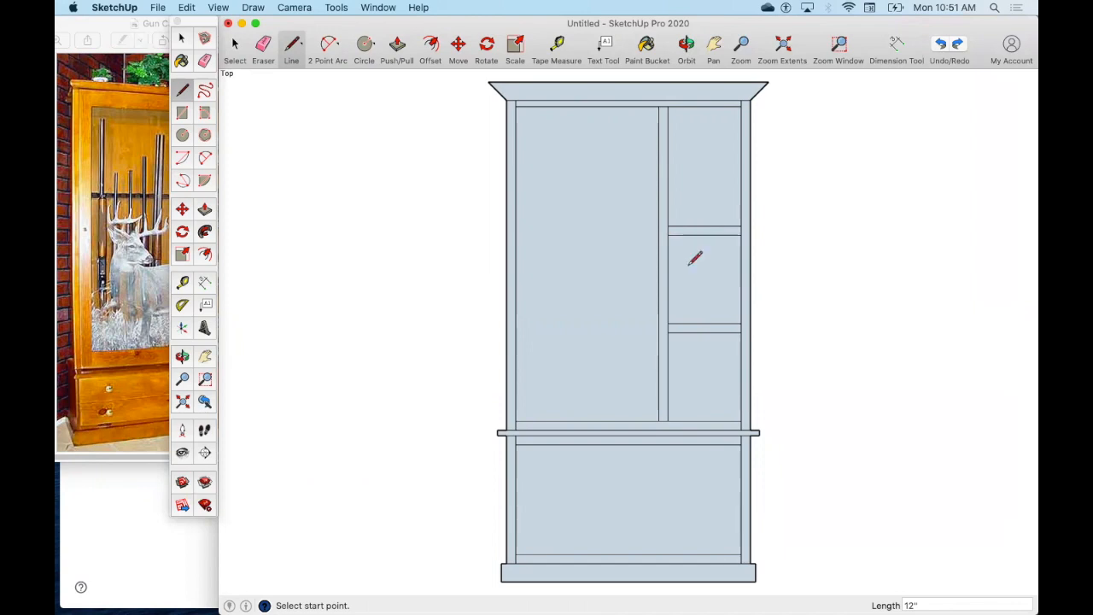
Move the upper shelf straight up 4 inches
left_click(741, 227)
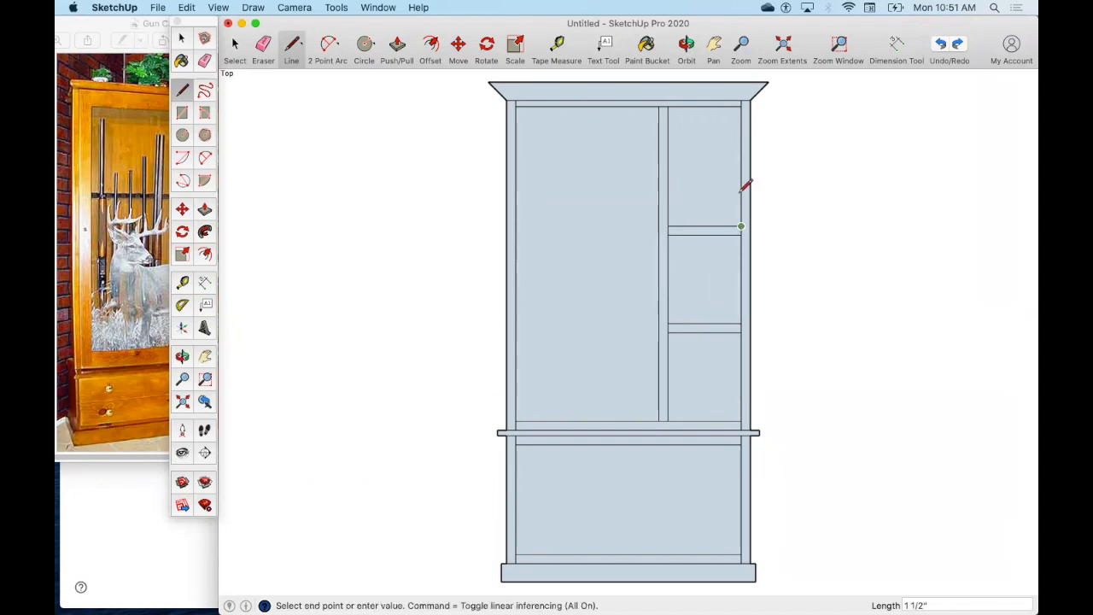
left_click(742, 103)
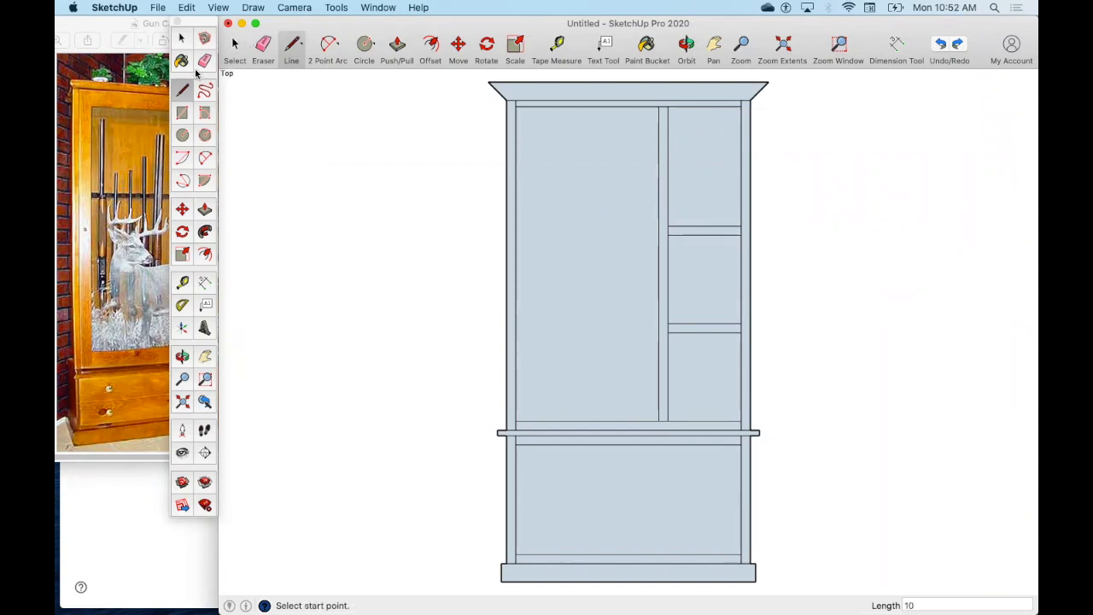
left_click(234, 44)
left_click_drag(645, 210, 769, 247)
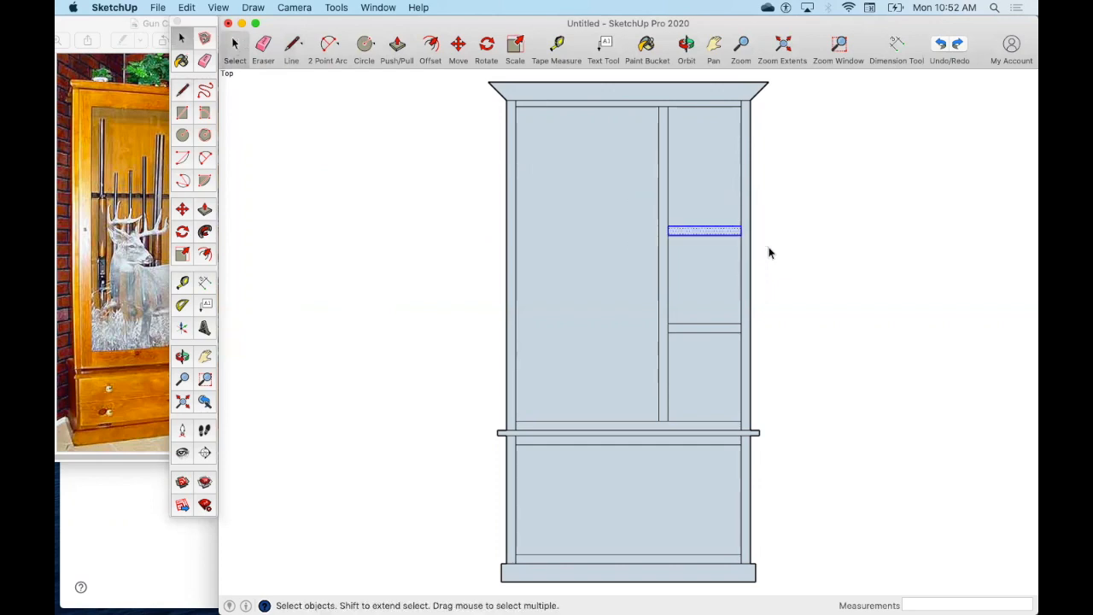
left_click(458, 45)
left_click(671, 227)
type("2")
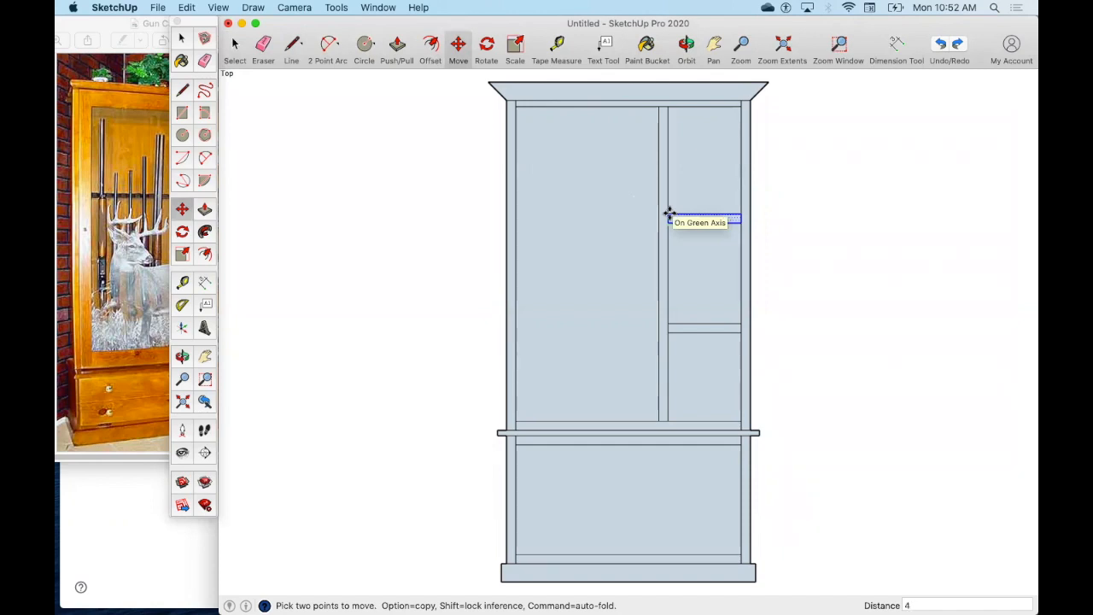
key("Return")
key("Escape")
Move the lower shelf straight up 4 inches
left_click(237, 48)
left_click_drag(647, 290, 770, 362)
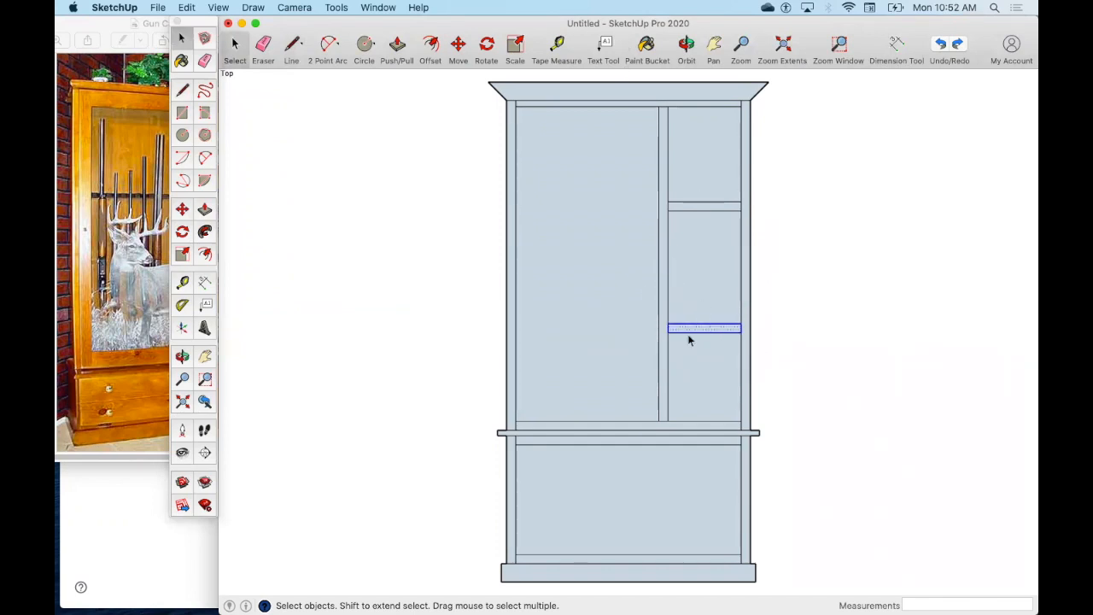
left_click(457, 45)
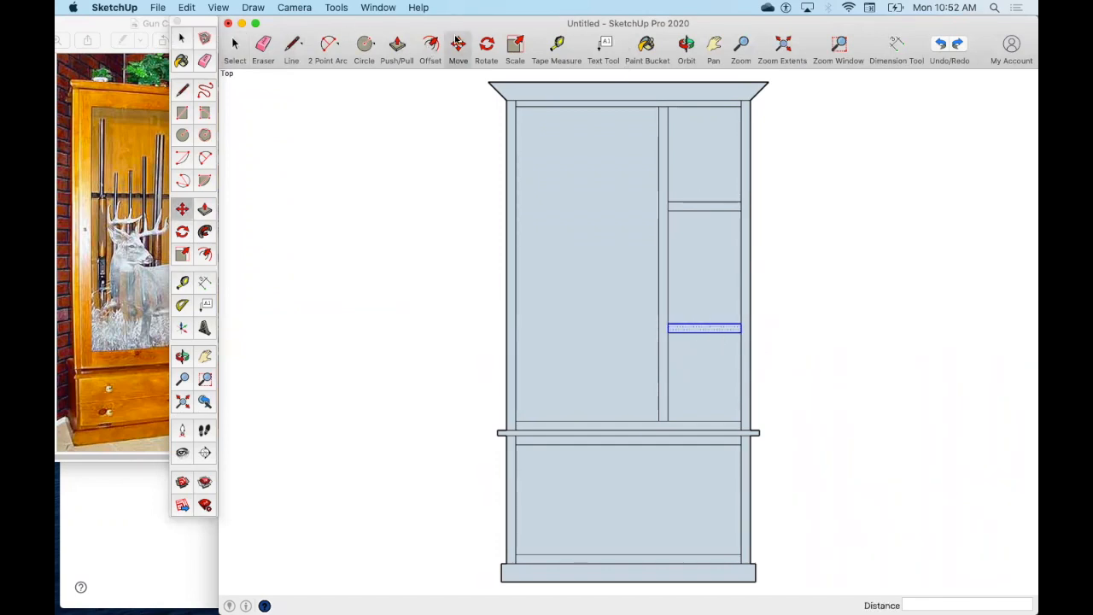
left_click(669, 324)
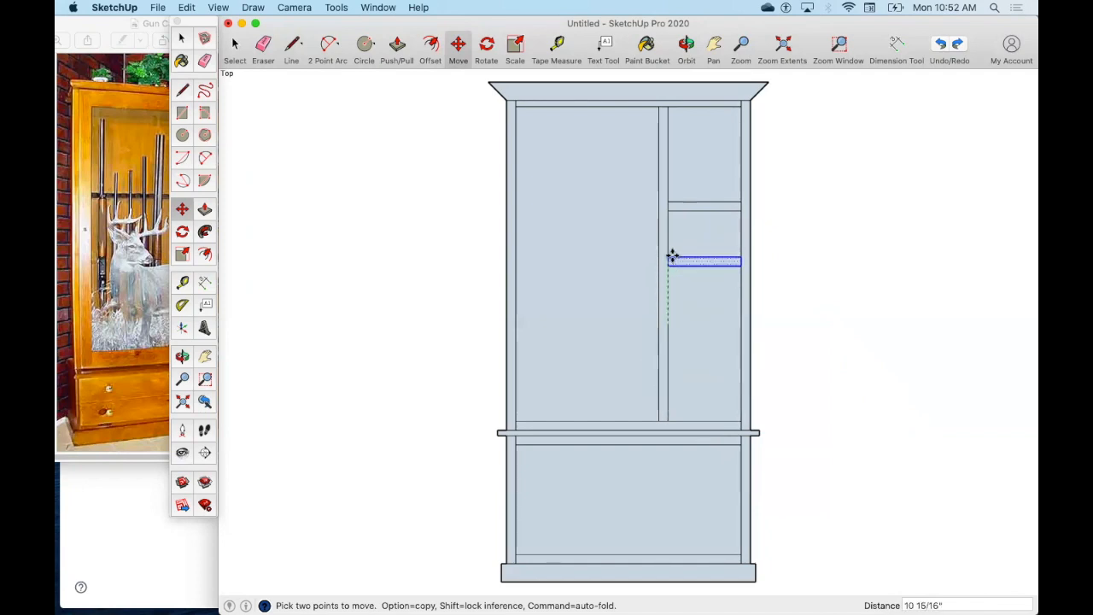
type("4")
key("Return")
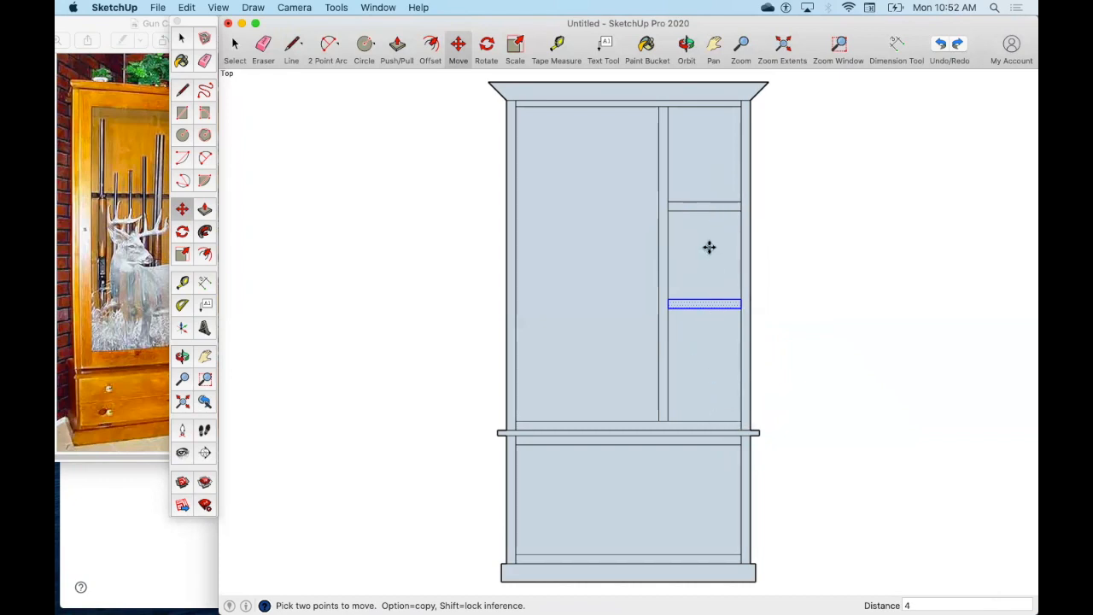
Dimension the height of the top shelf opening along the right stile, placing the dimension inside the opening
left_click(896, 42)
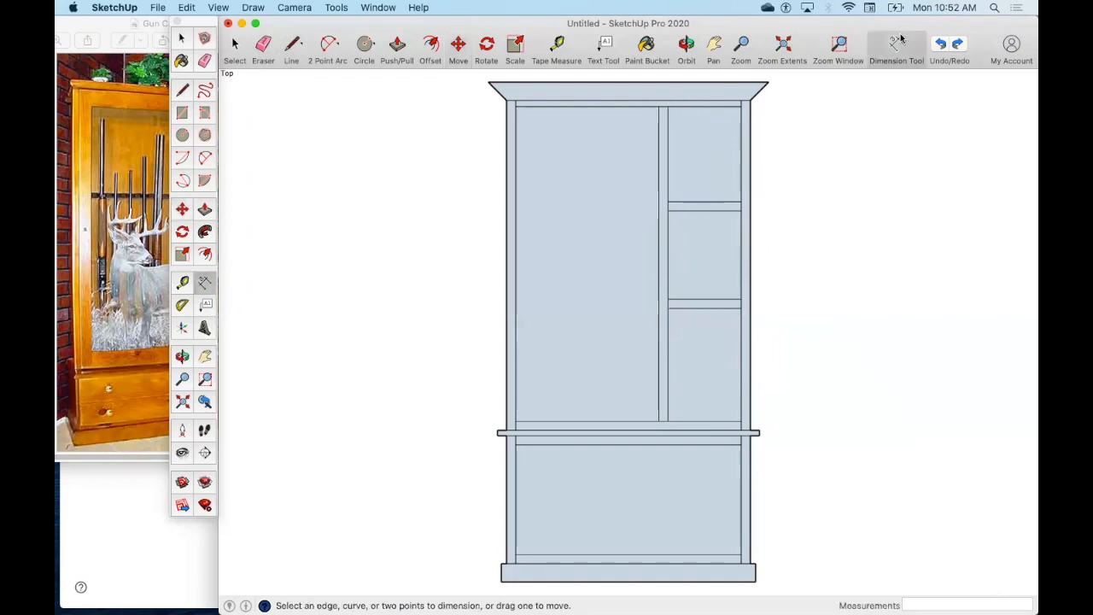
left_click(742, 108)
left_click(740, 205)
left_click(731, 201)
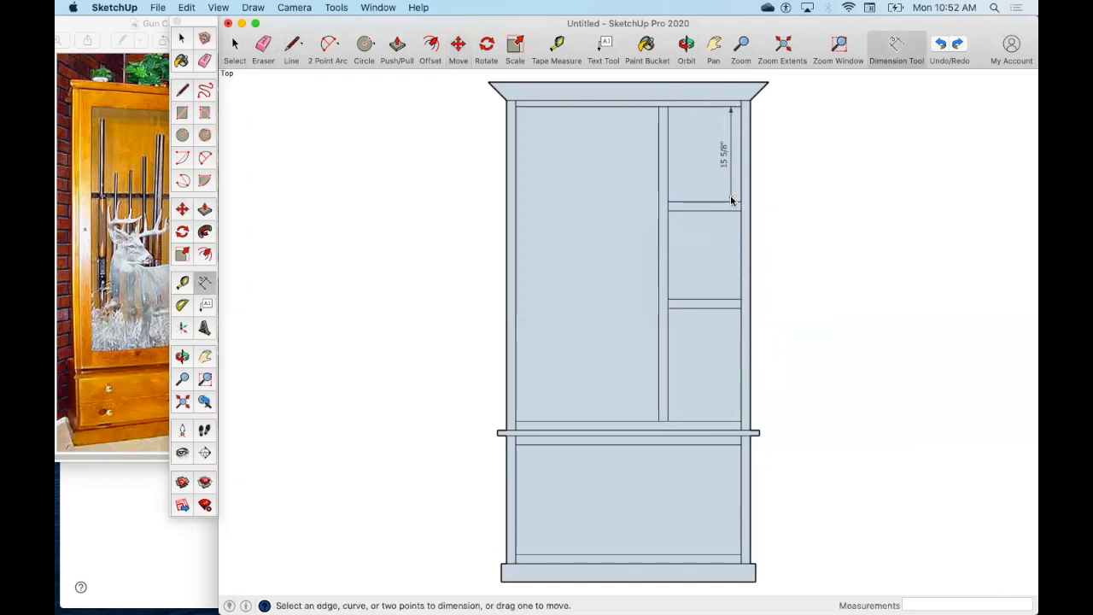
Dimension the heights of the middle and bottom shelf openings along the right stile, placing both dimensions inside the openings
left_click(740, 210)
left_click(740, 299)
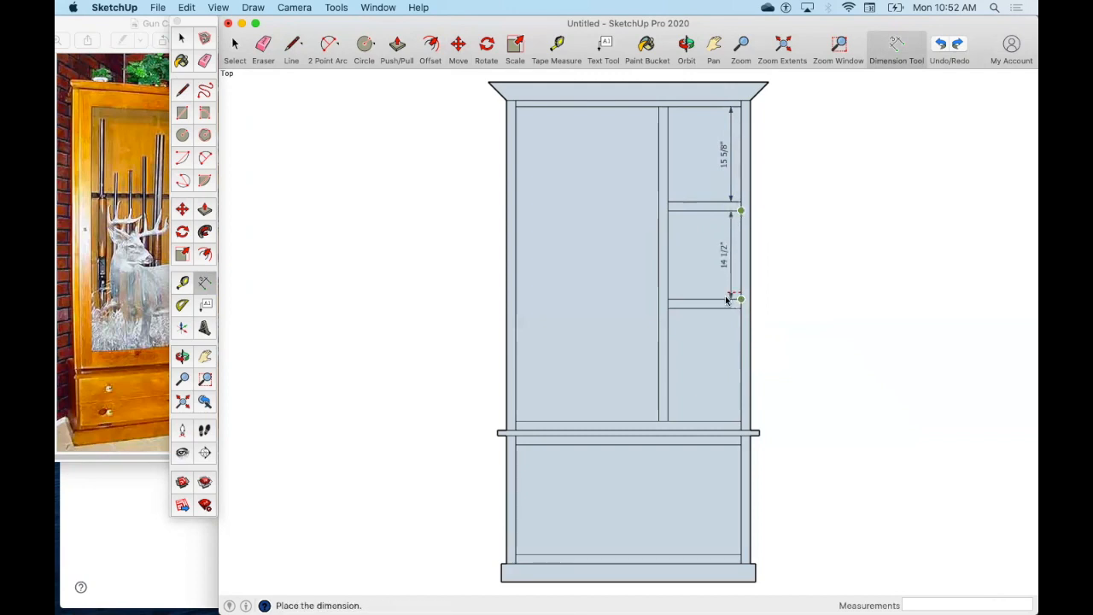
left_click(728, 299)
left_click(740, 308)
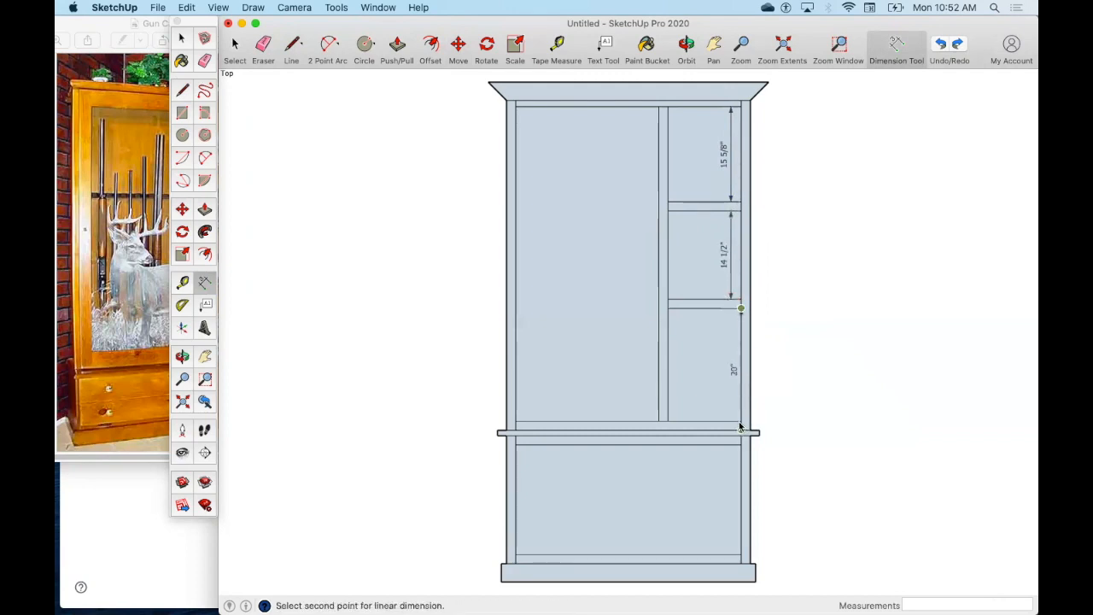
left_click(740, 420)
left_click(734, 424)
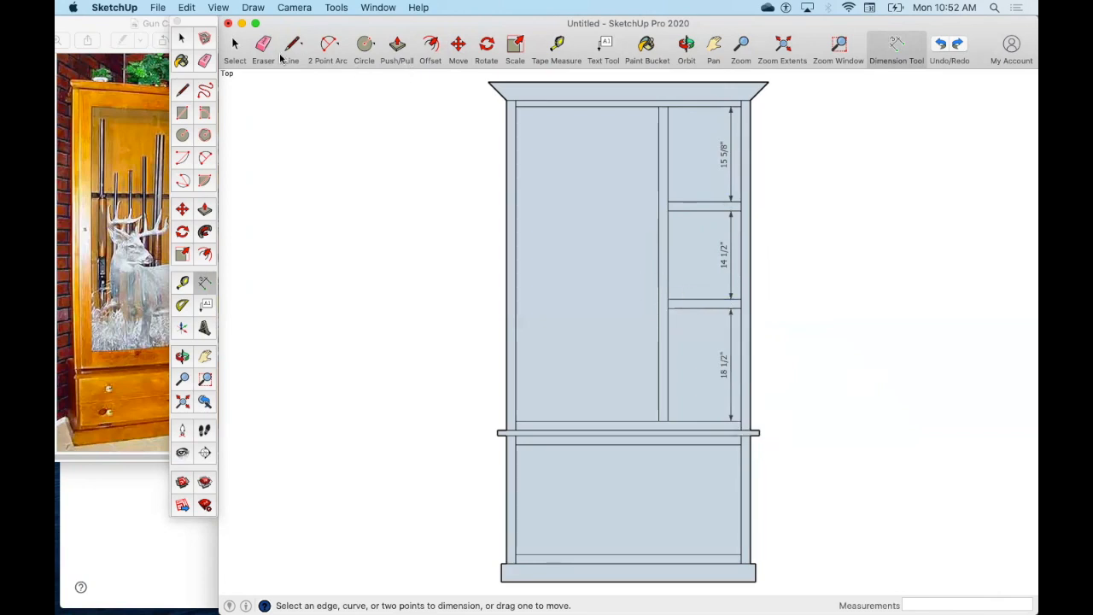
Move the lower shelf straight down 1.5 inches and clear the selection
left_click(236, 47)
left_click_drag(636, 283, 765, 328)
left_click(459, 47)
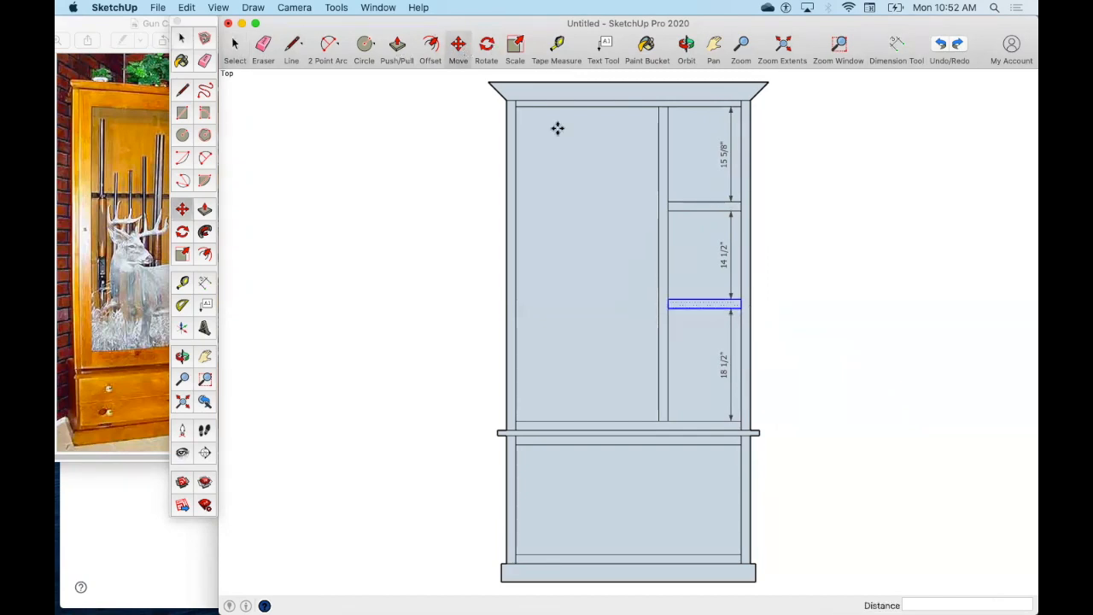
left_click(669, 299)
type("1.5")
key("Return")
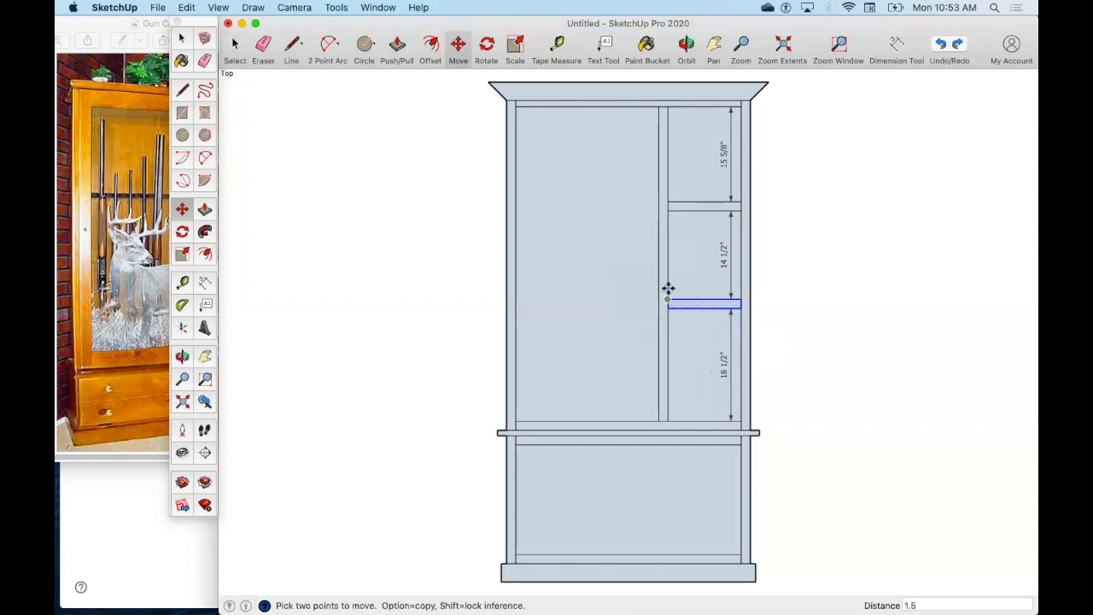
left_click(669, 301)
type("1.5")
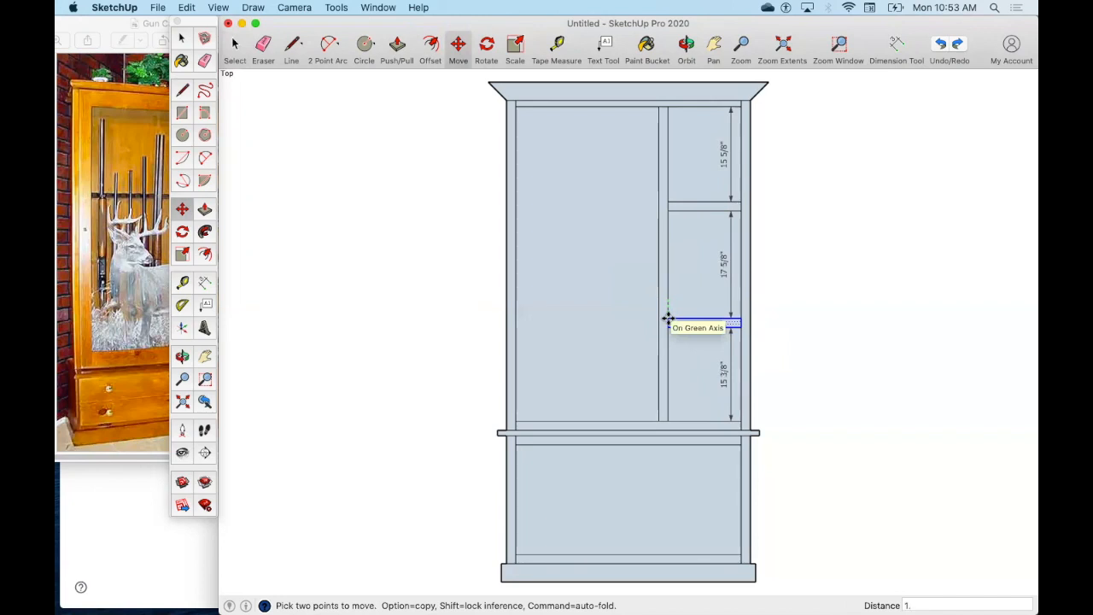
key("Return")
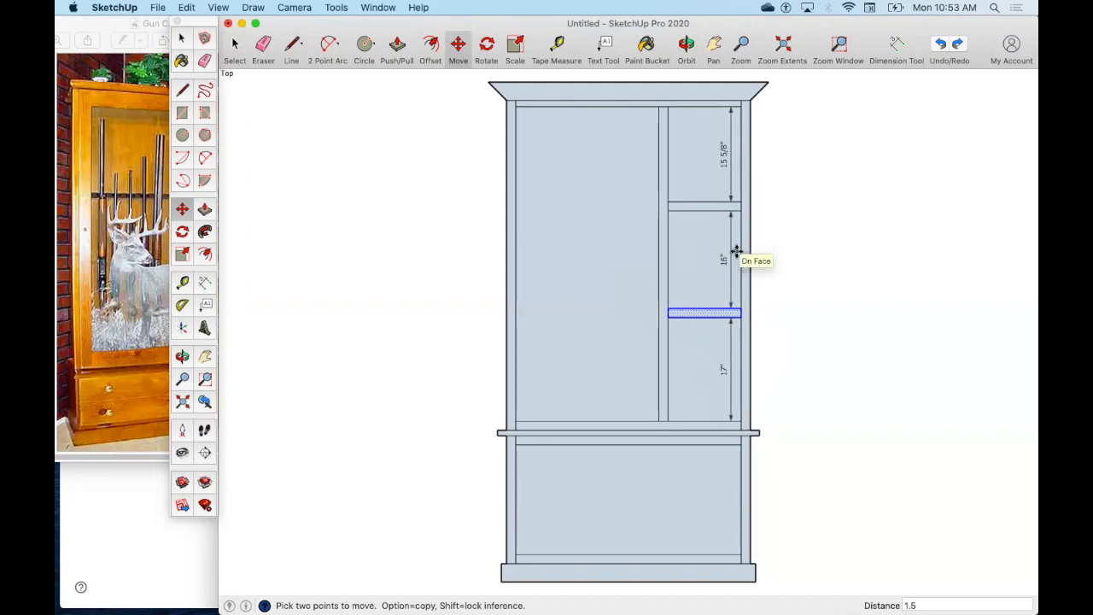
key("super+shift+a")
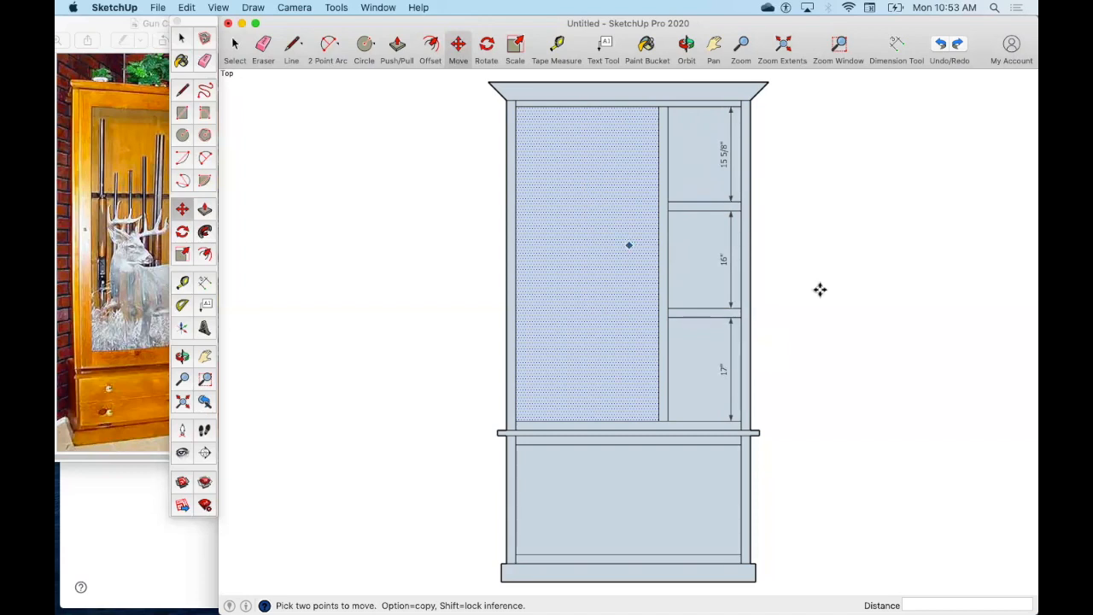
Delete the face filling the large opening in the lower cabinet
left_click(236, 47)
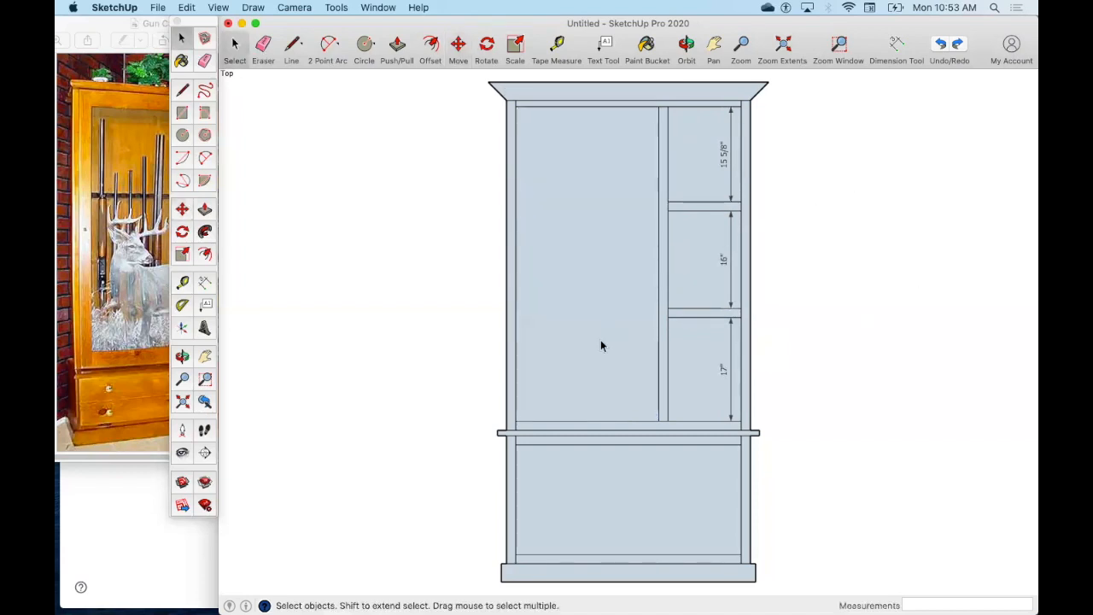
left_click(634, 481)
left_click(885, 440)
left_click(655, 491)
key("Delete")
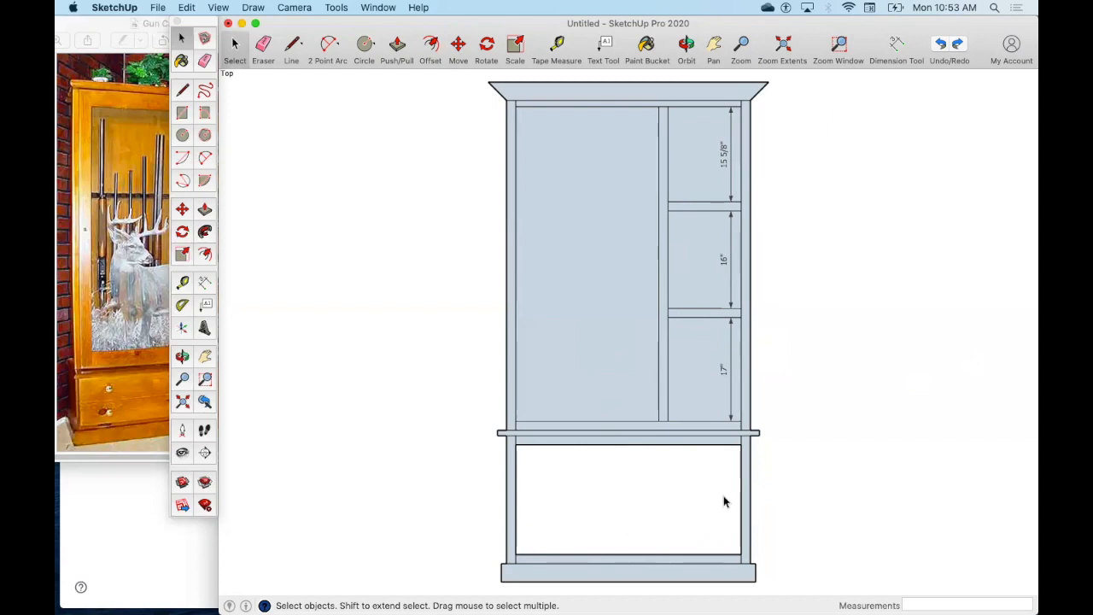
Delete the faces filling the three shelf openings and the tall opening beside the divider in the upper cabinet
left_click(690, 344)
key("Delete")
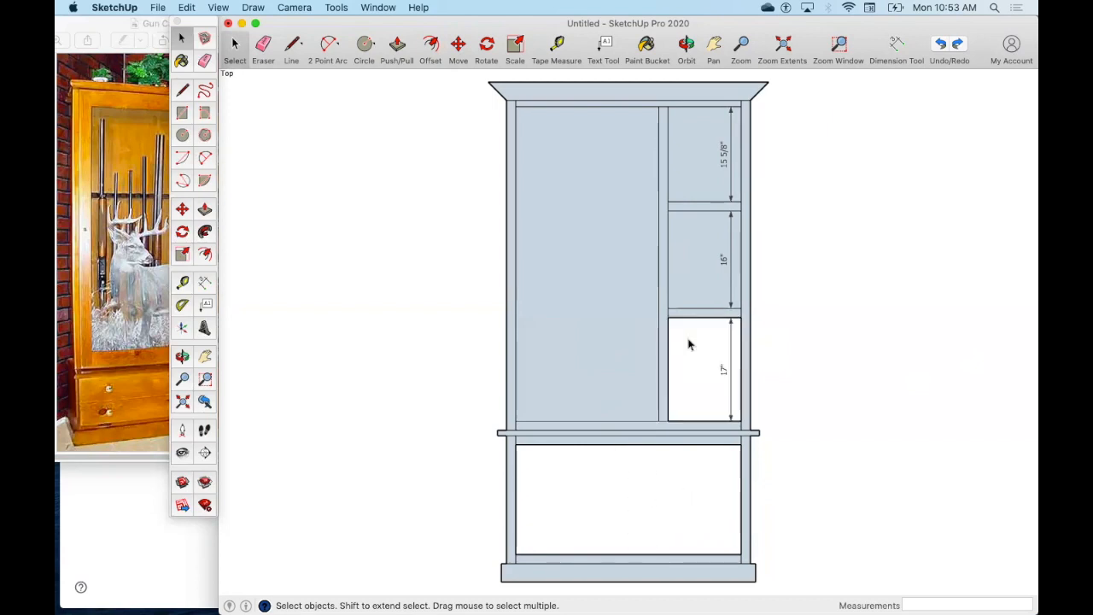
left_click(692, 278)
key("Delete")
left_click(700, 175)
key("Delete")
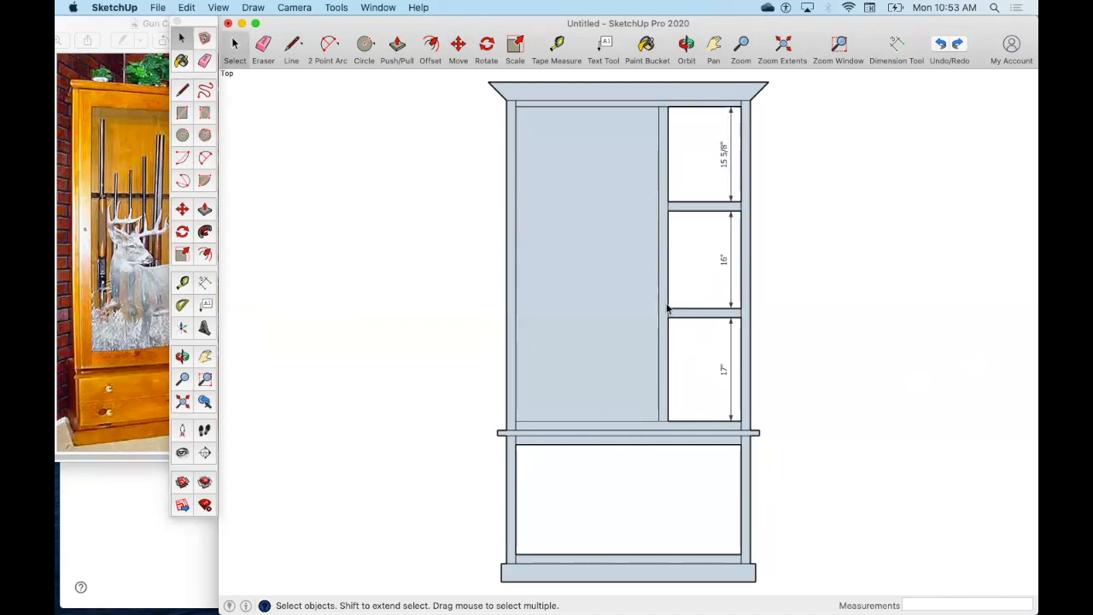
left_click(579, 288)
key("Delete")
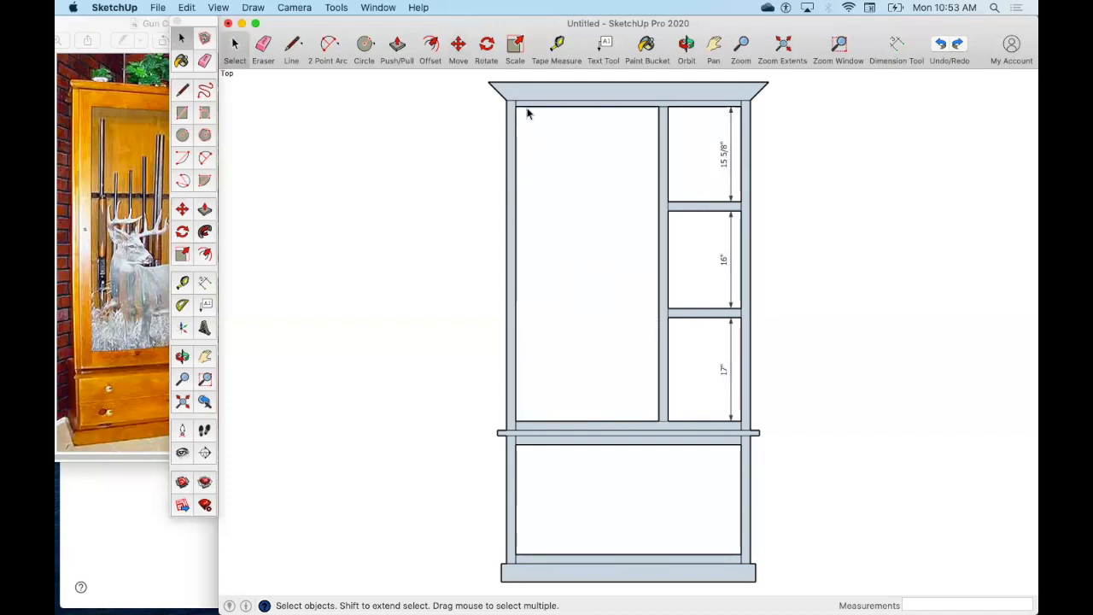
Draw a horizontal rail 7/8 inch thick across the tall gun opening, roughly level with the upper shelf
left_click(288, 47)
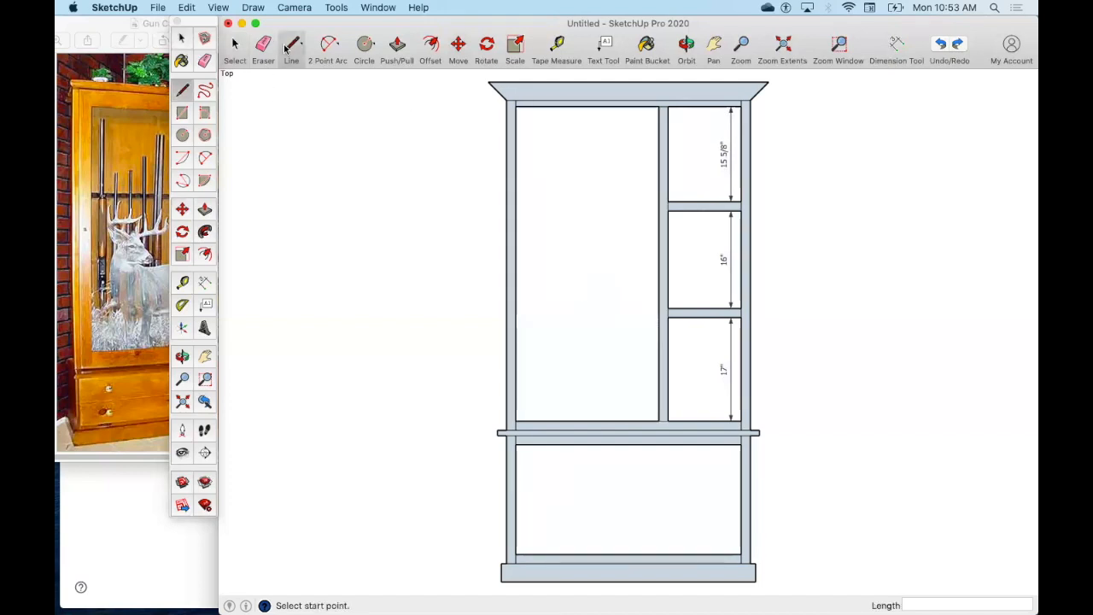
left_click(515, 203)
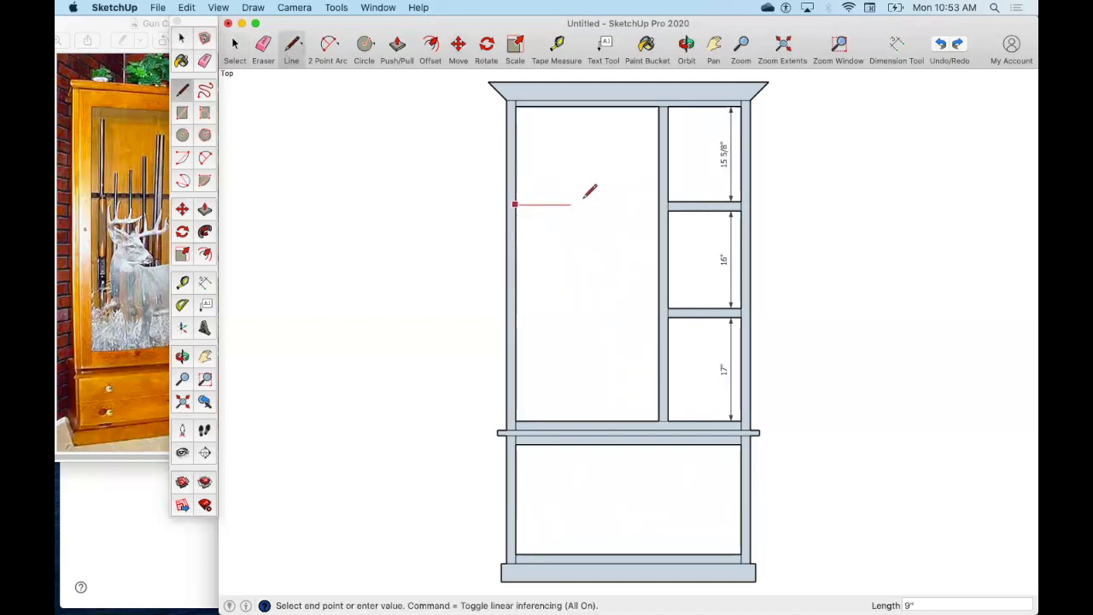
left_click(659, 203)
left_click(659, 205)
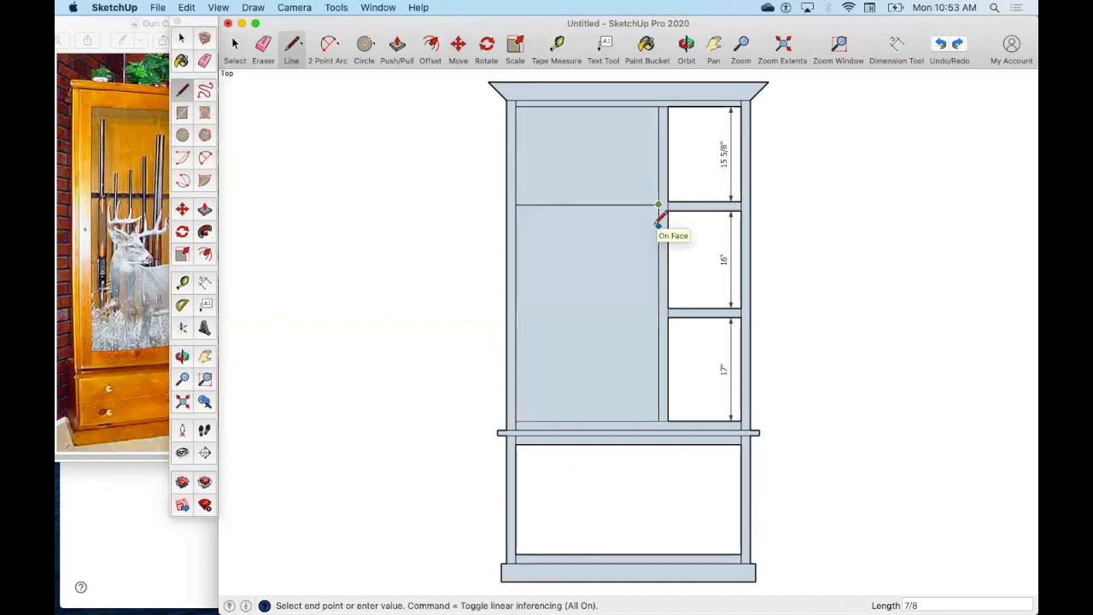
key("Escape")
left_click(658, 208)
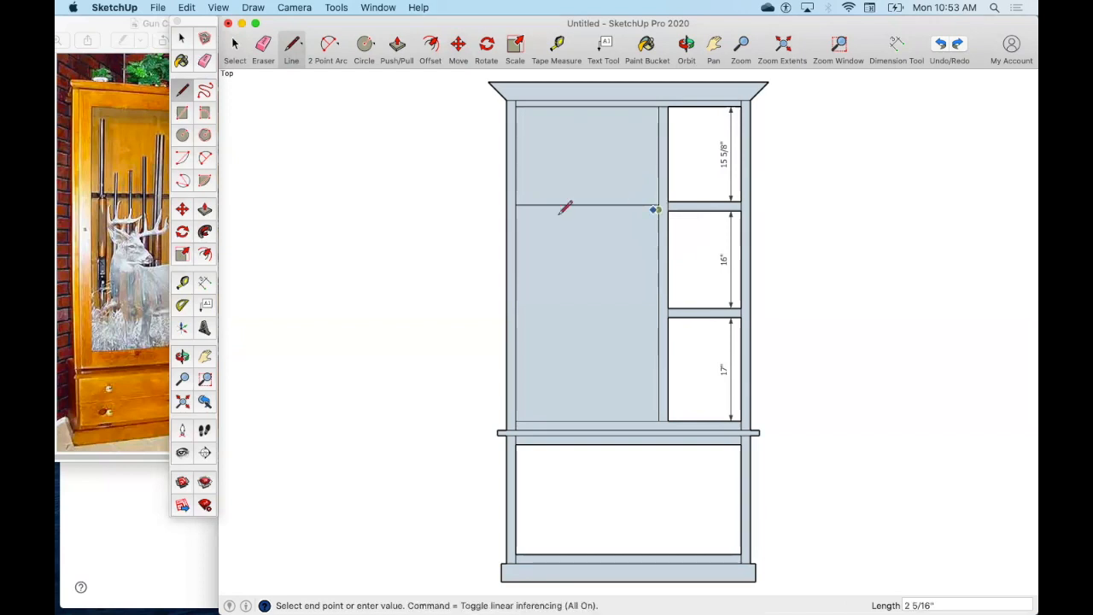
left_click(521, 208)
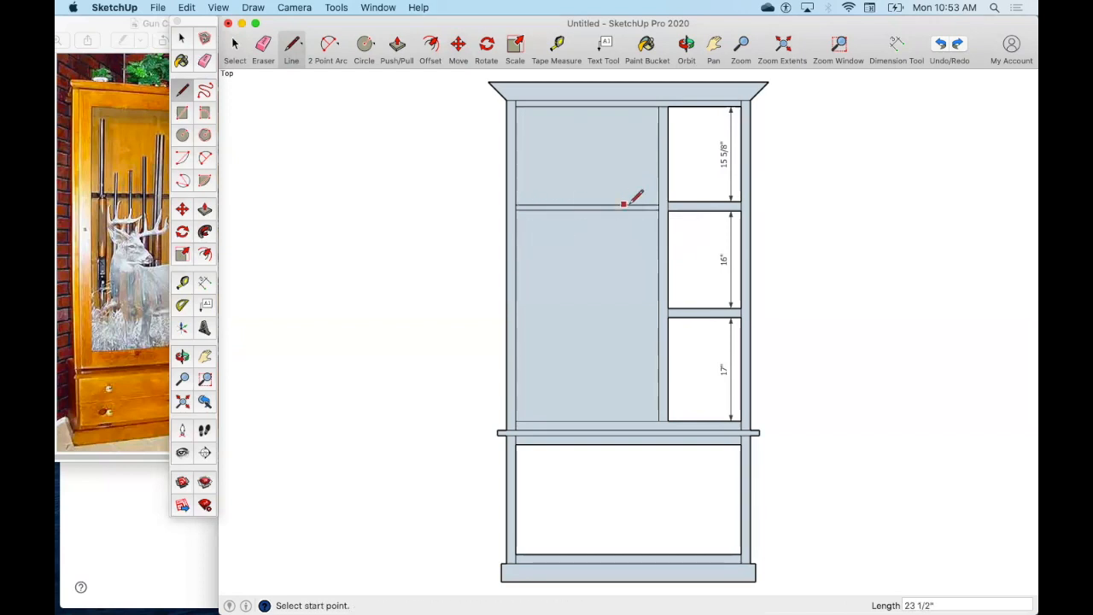
Delete the faces above and below the thin rail in the gun opening
left_click(234, 44)
left_click(562, 140)
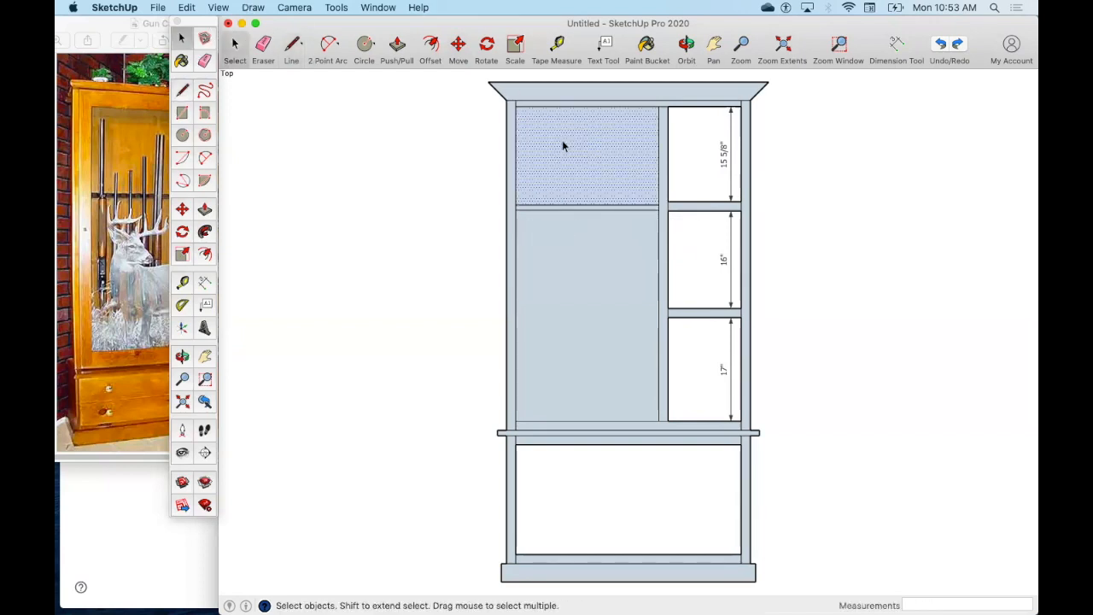
key("Delete")
left_click(599, 315)
key("Delete")
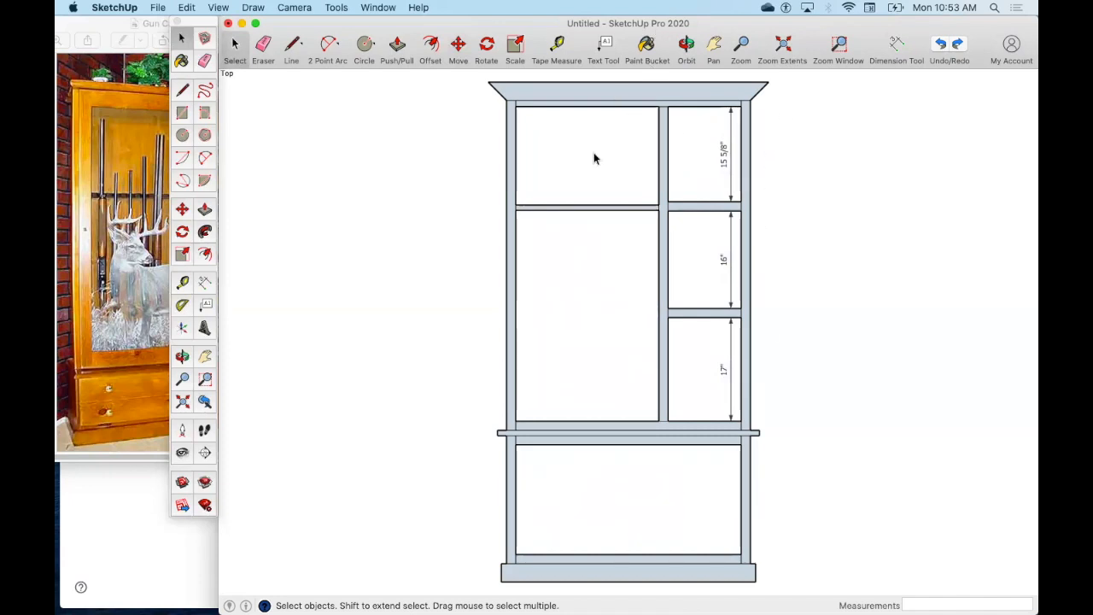
Add leader labels outside the cabinet's left edge: "Stile 1" for the upper stile and "Stile 2" for the lower stile
left_click(603, 47)
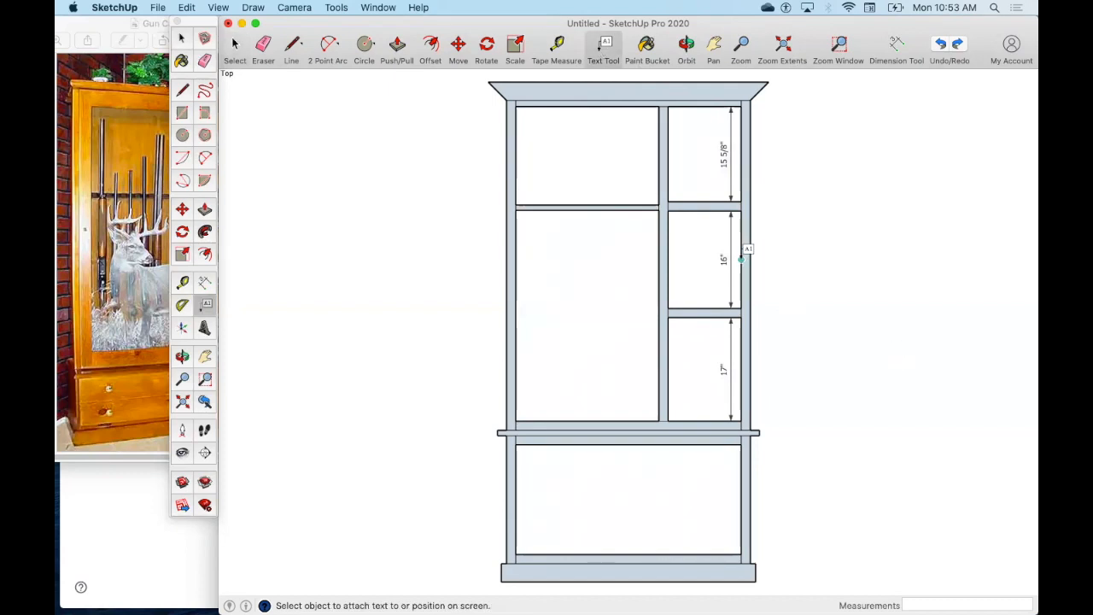
left_click(506, 175)
left_click(473, 162)
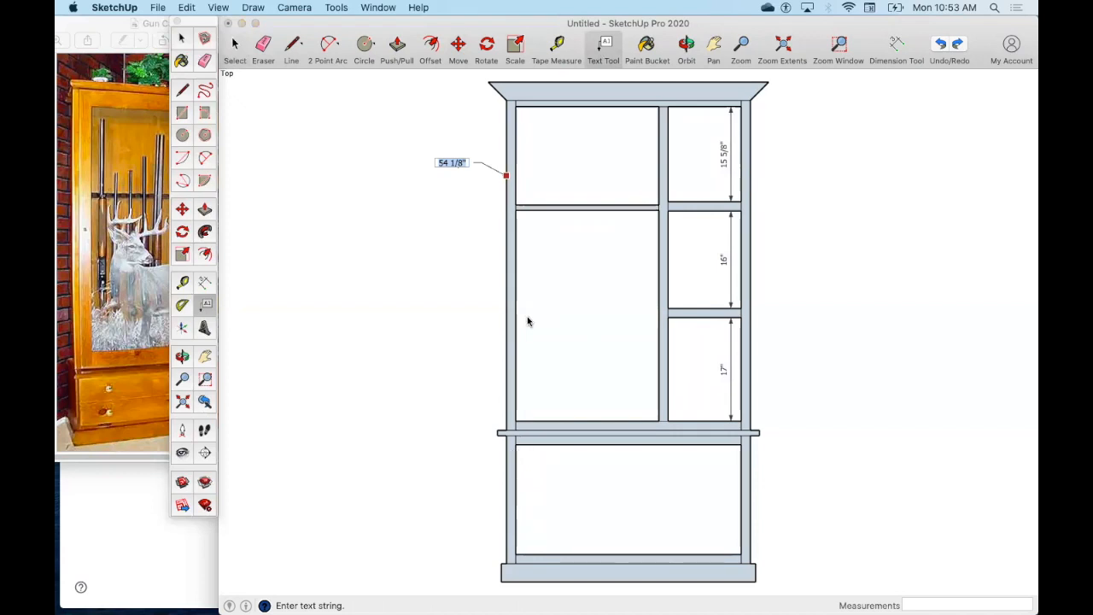
type("54 St")
type("ile 1")
left_click(448, 391)
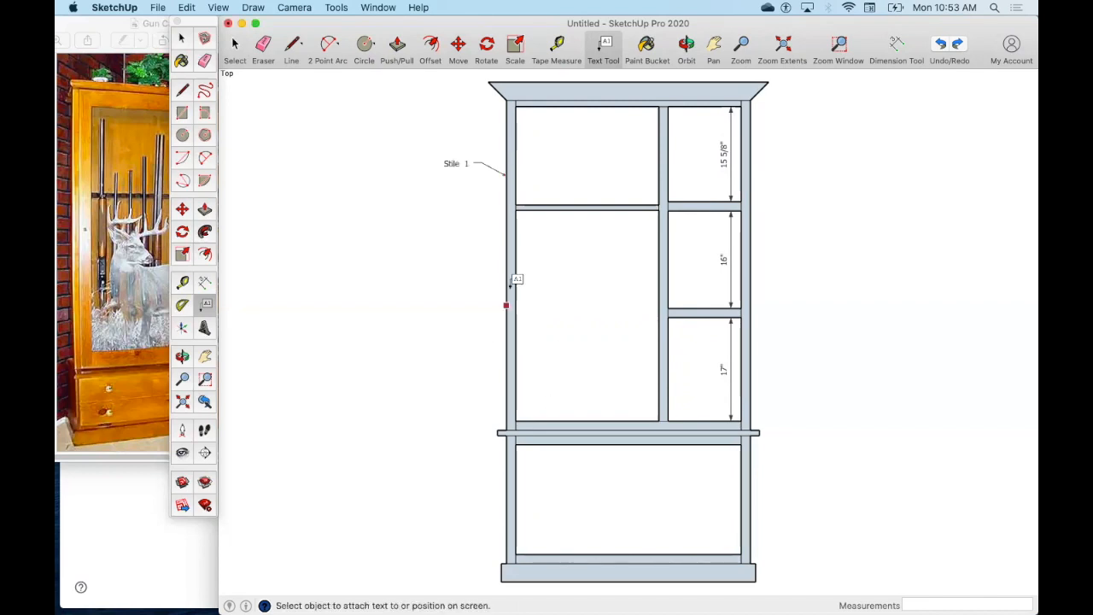
left_click(506, 499)
left_click(465, 483)
type("Stile 2")
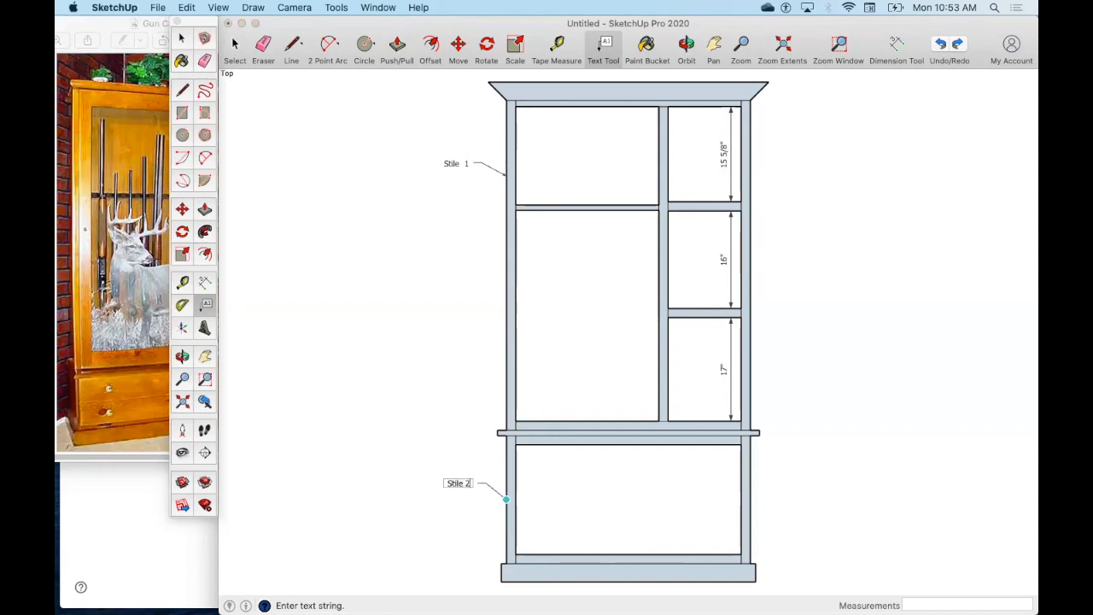
left_click(577, 111)
Label the upper cabinet's top rail "Top Rail 1" and the lower cabinet's top rail "Top Rail 2" with leader text
left_click(543, 106)
left_click(562, 114)
type("Top")
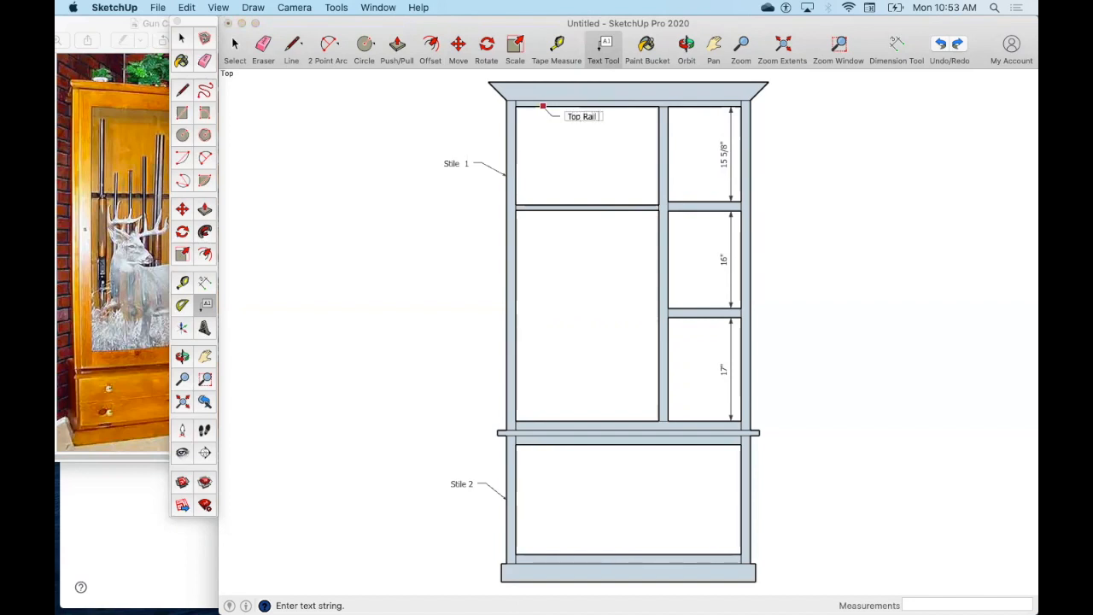
left_click(557, 439)
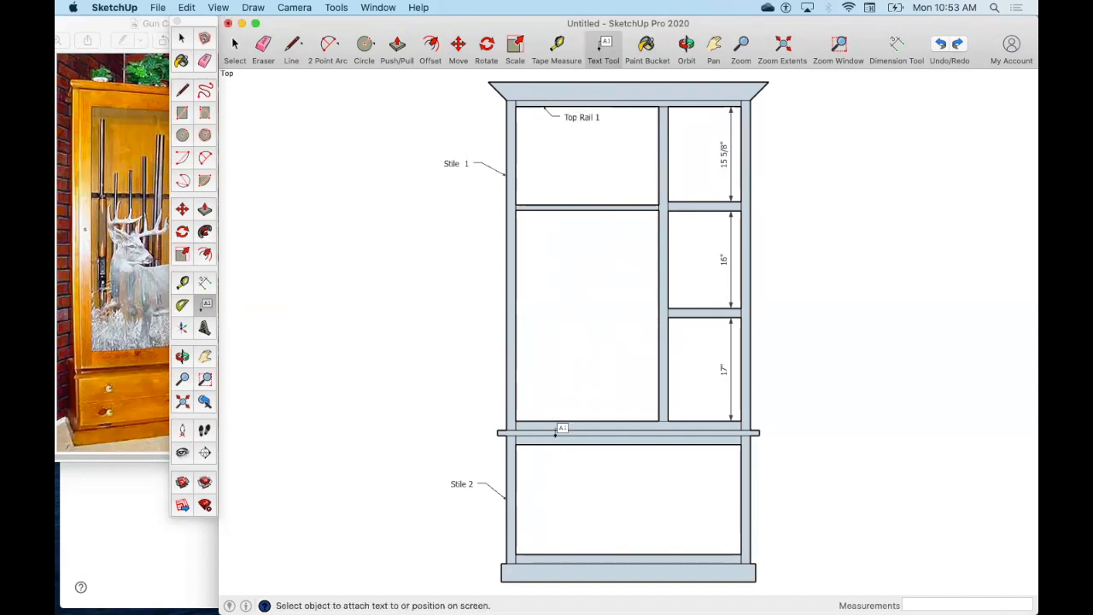
left_click(552, 445)
left_click(566, 454)
type("Top Rail 2")
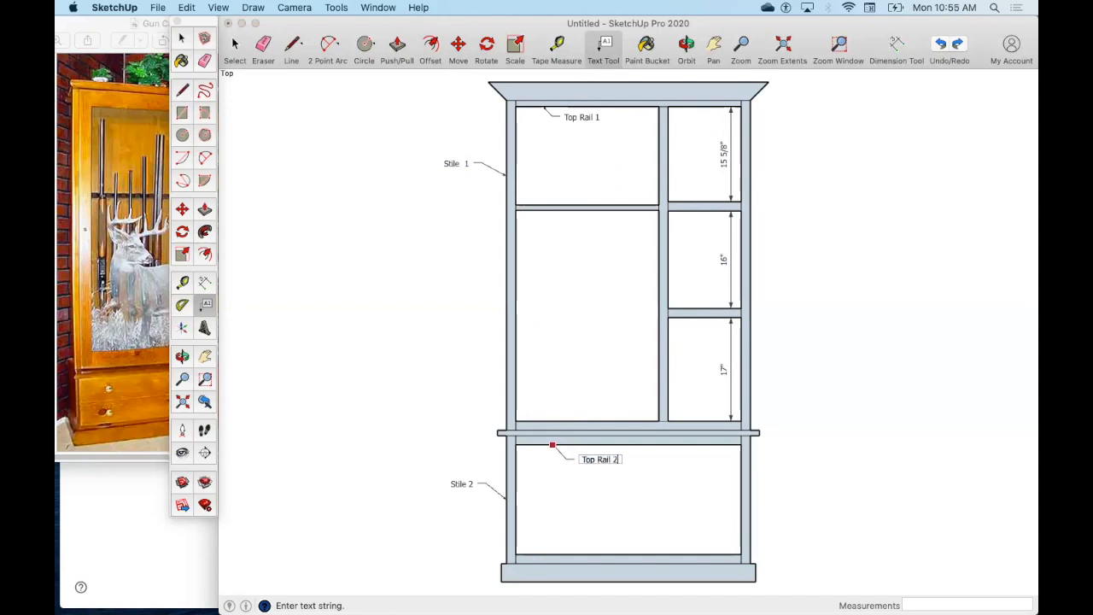
left_click(612, 550)
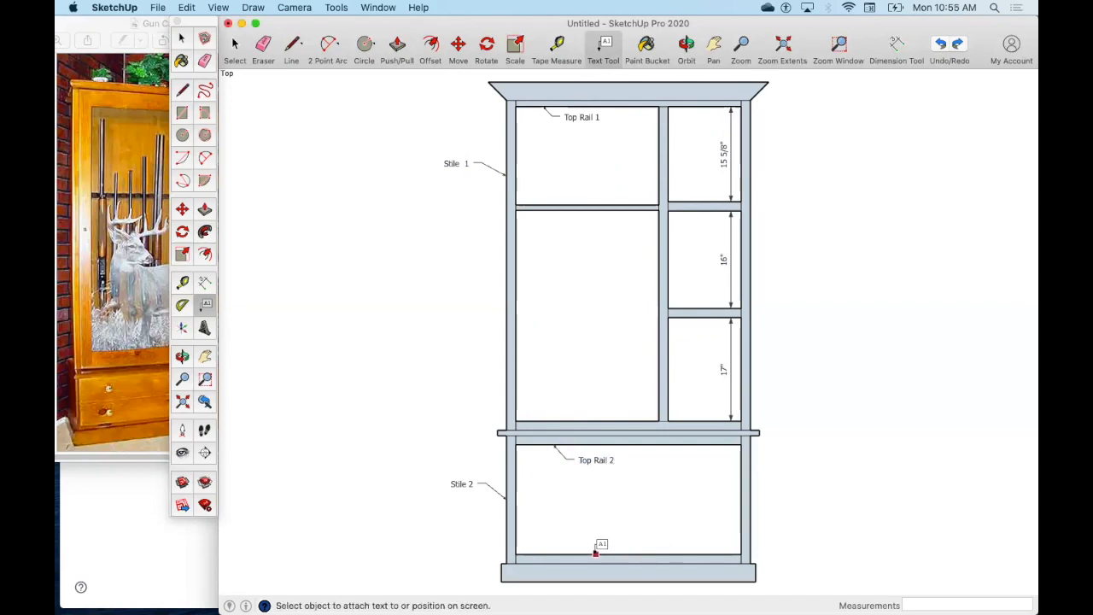
Label the lower cabinet's bottom rail "Bottom Rail 2" and the upper cabinet's bottom rail "Bottom Rail 1" with leader text
left_click(596, 555)
left_click(606, 532)
type("Bottom Rail 2")
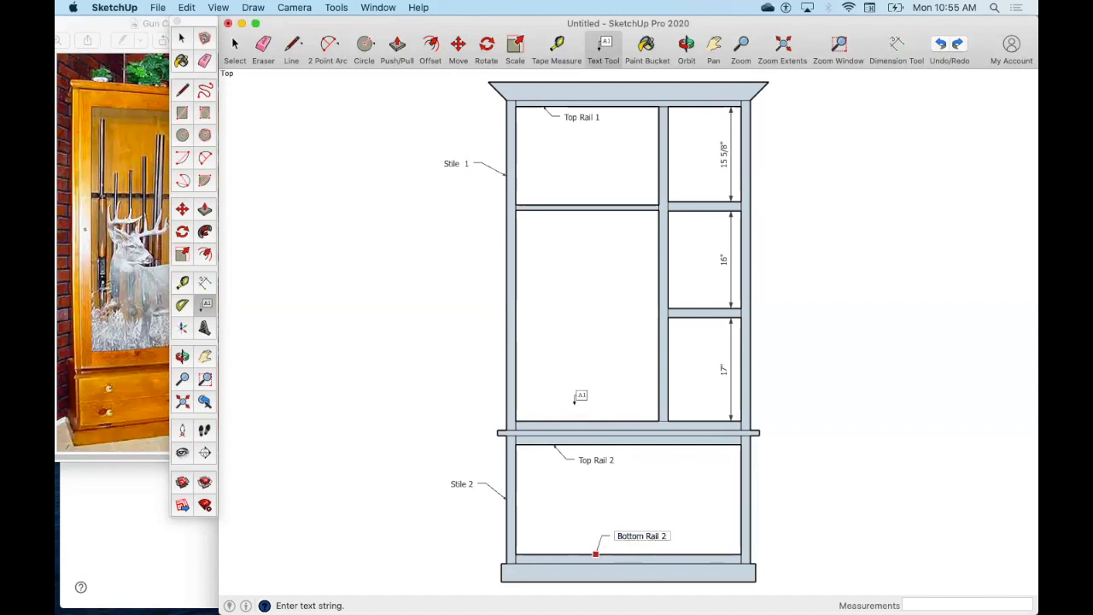
left_click(575, 399)
left_click(596, 410)
type("Bottom Rail 1")
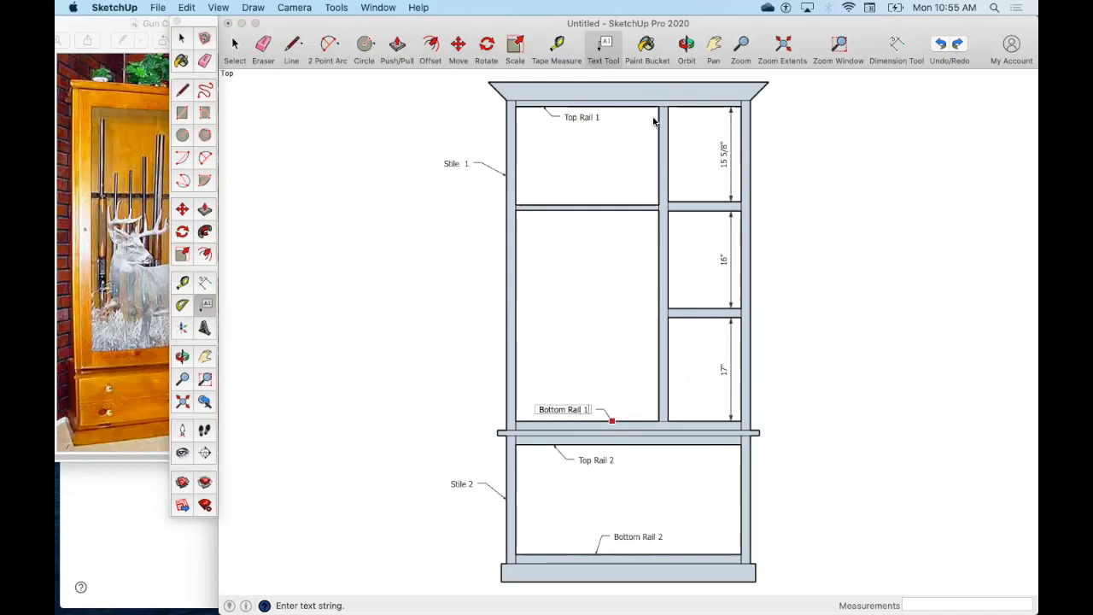
left_click(666, 297)
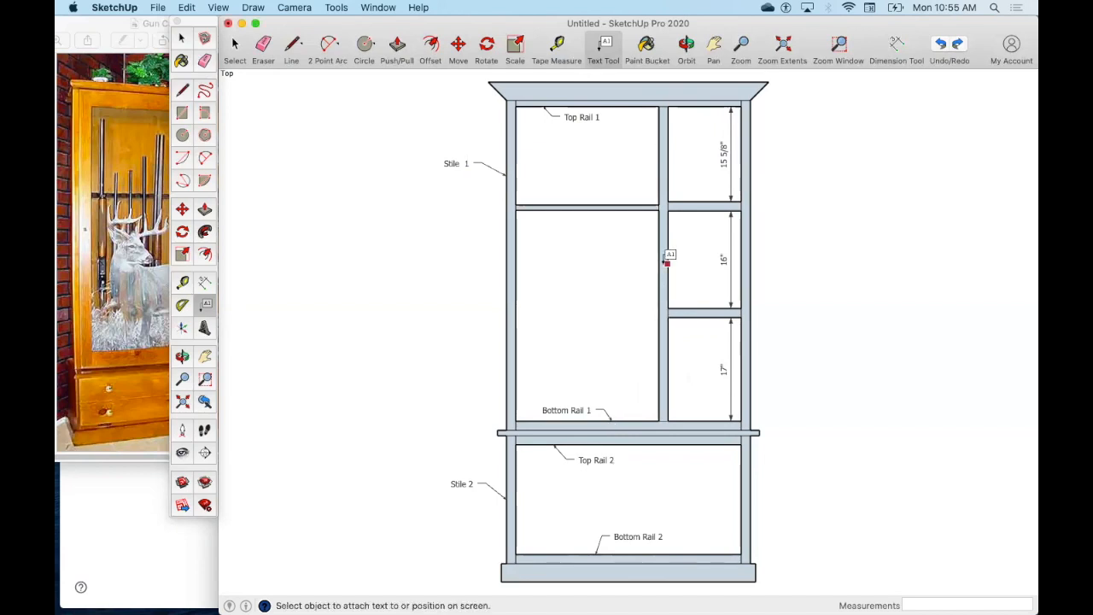
Label the vertical divider "Center Stile" with leader text placed in the gun opening
left_click(662, 265)
left_click(646, 261)
type("Center St")
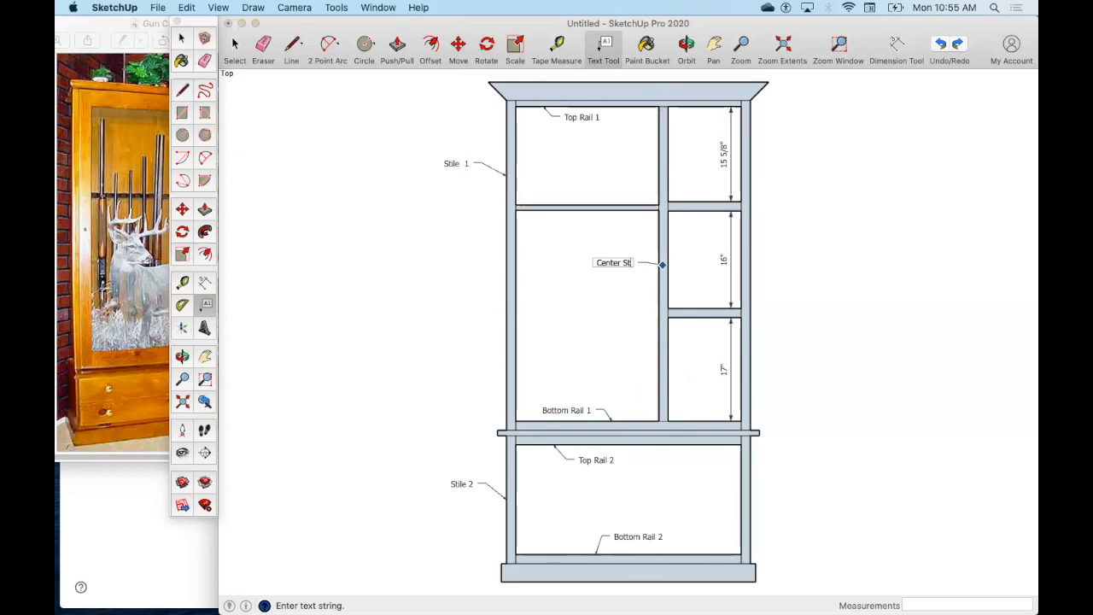
type("y")
type("le")
left_click(691, 218)
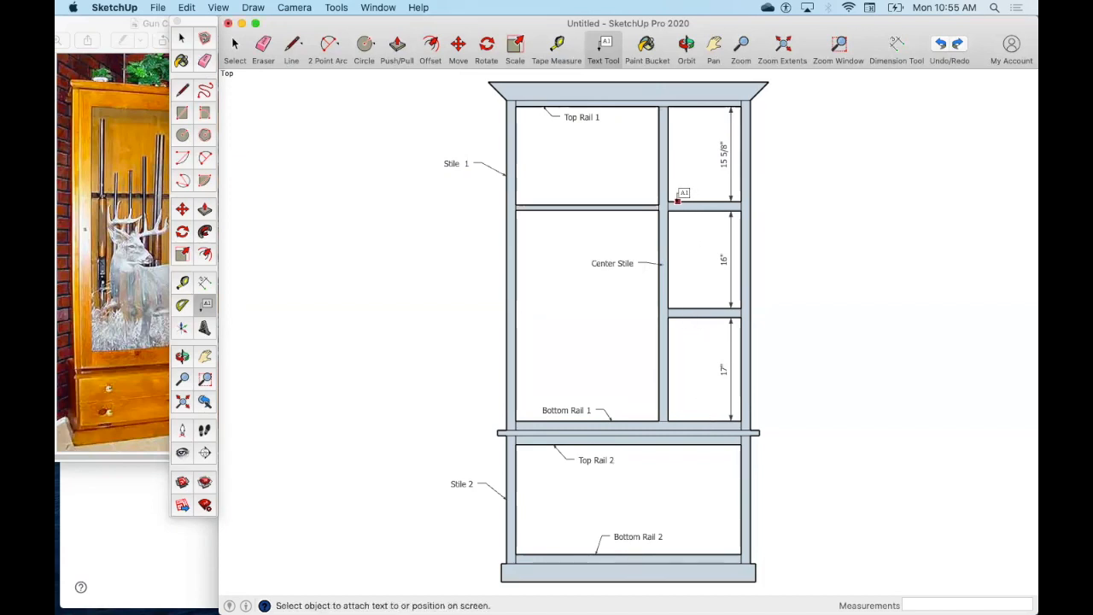
Label the upper shelf "Center Rail" on two lines, with leader text placed in the top shelf opening
left_click(678, 201)
left_click(686, 182)
type("Center")
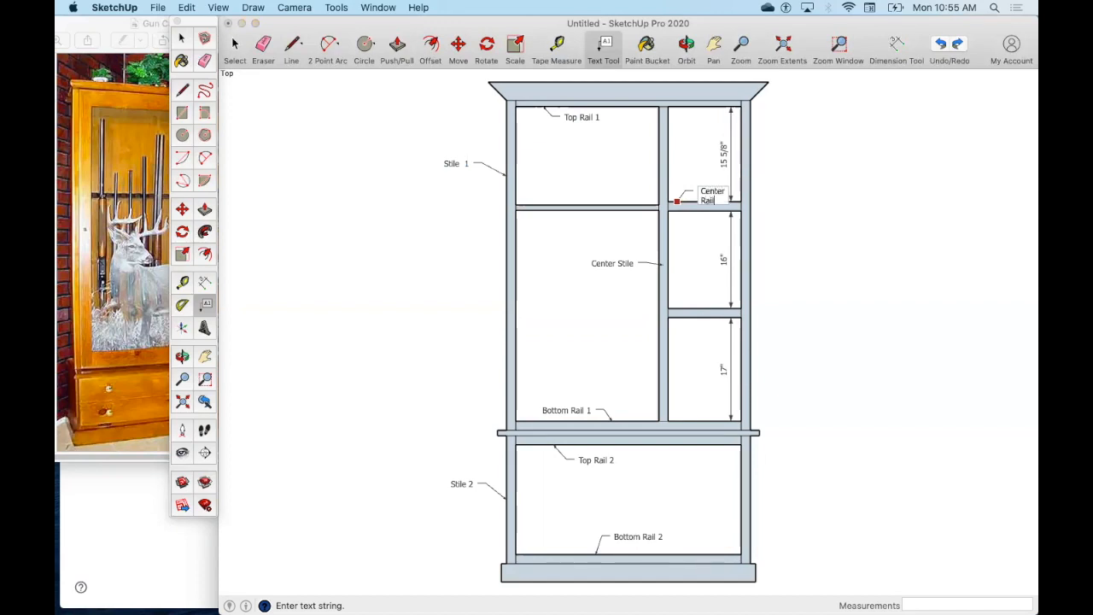
left_click(821, 212)
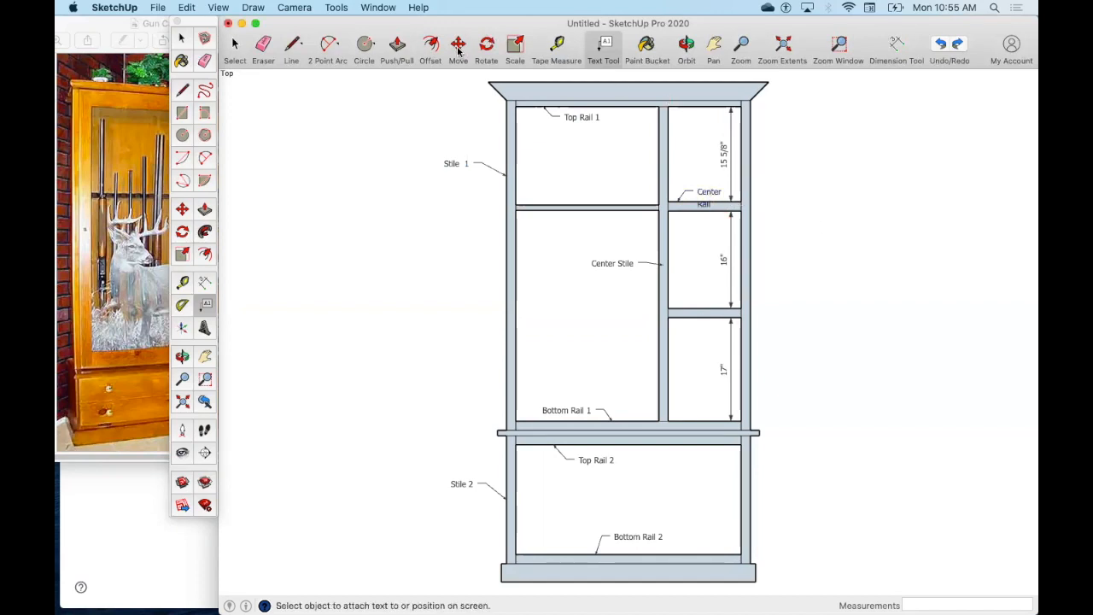
Move the upper shelf's "Center Rail" label up about 2 5/8" so it sits clear of the rail
left_click(459, 49)
left_click(702, 193)
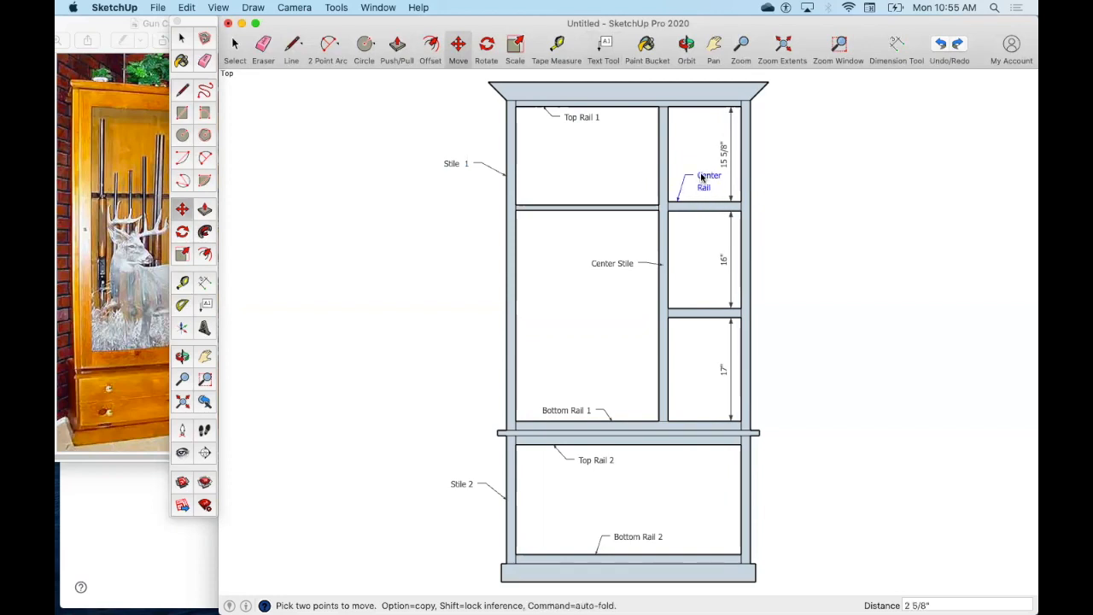
left_click(702, 177)
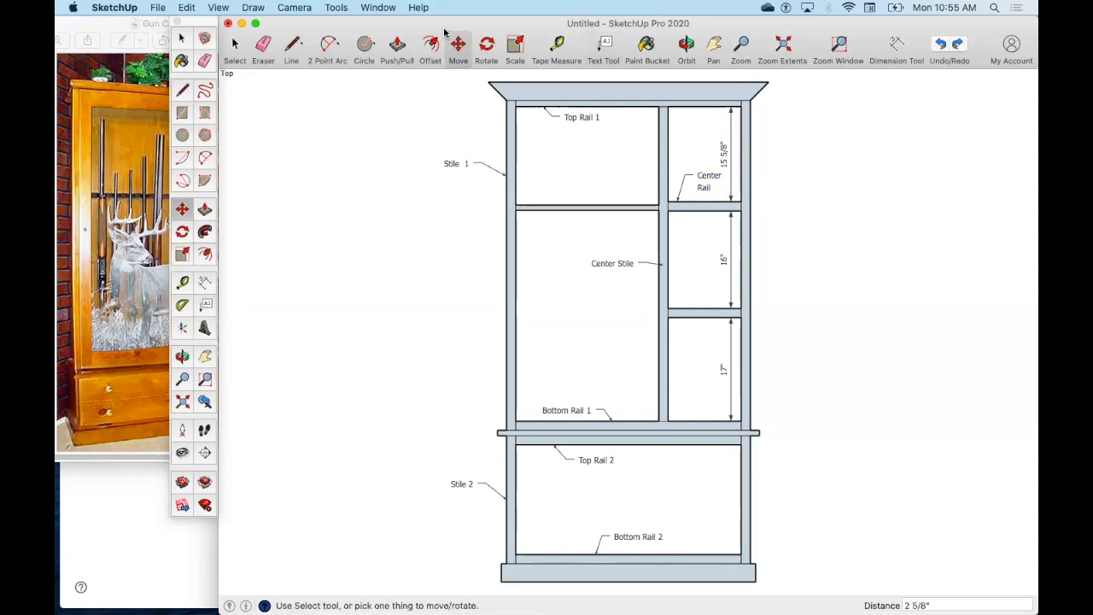
Label the lower shelf "Center Rail" on two lines, with leader text placed in the middle shelf opening
left_click(604, 45)
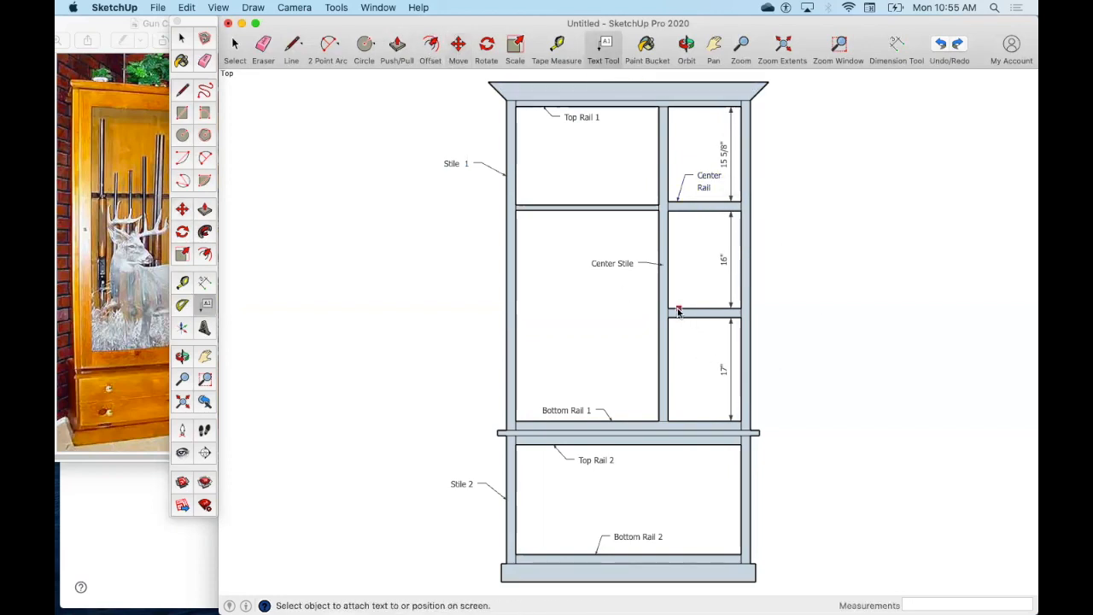
left_click(678, 310)
left_click(694, 286)
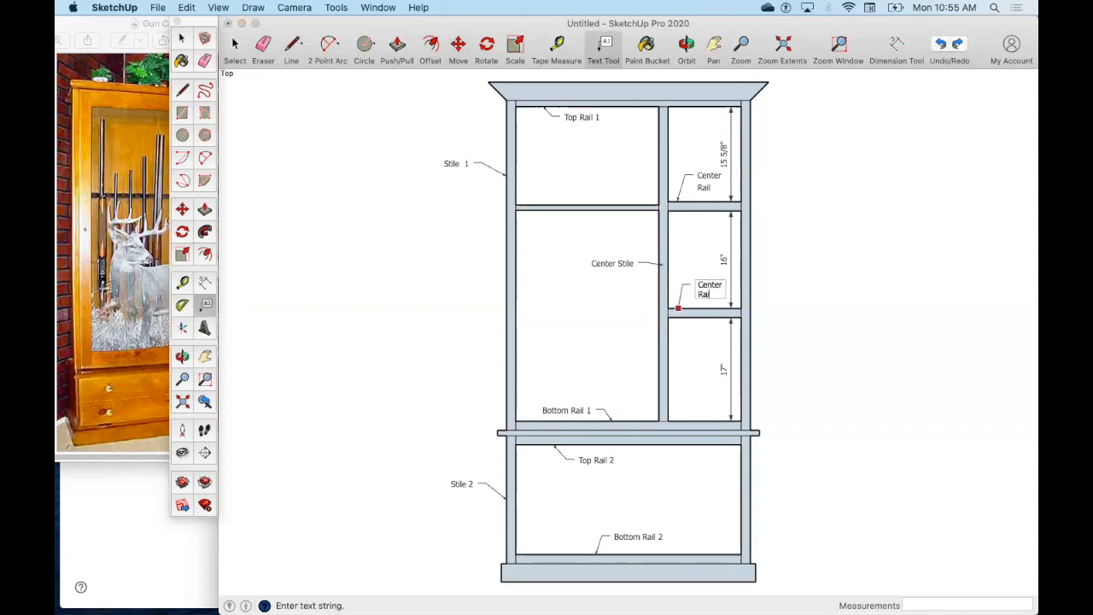
left_click(852, 253)
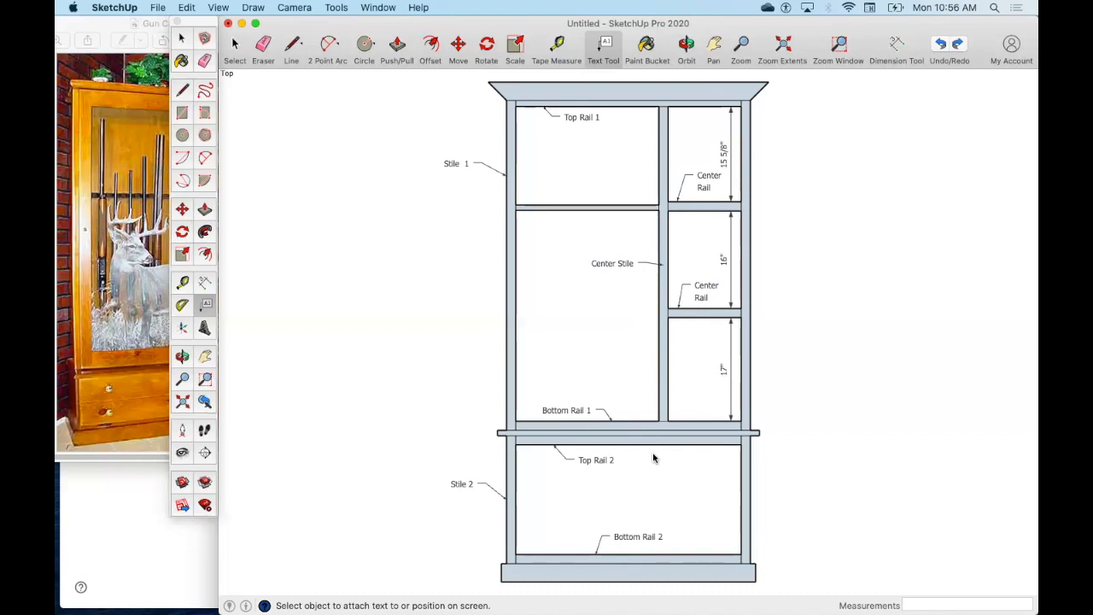
Label the horizontal bar across the gun opening "Barrel Rest" with leader text above it
left_click(529, 203)
left_click(543, 190)
type("Barrel Rest")
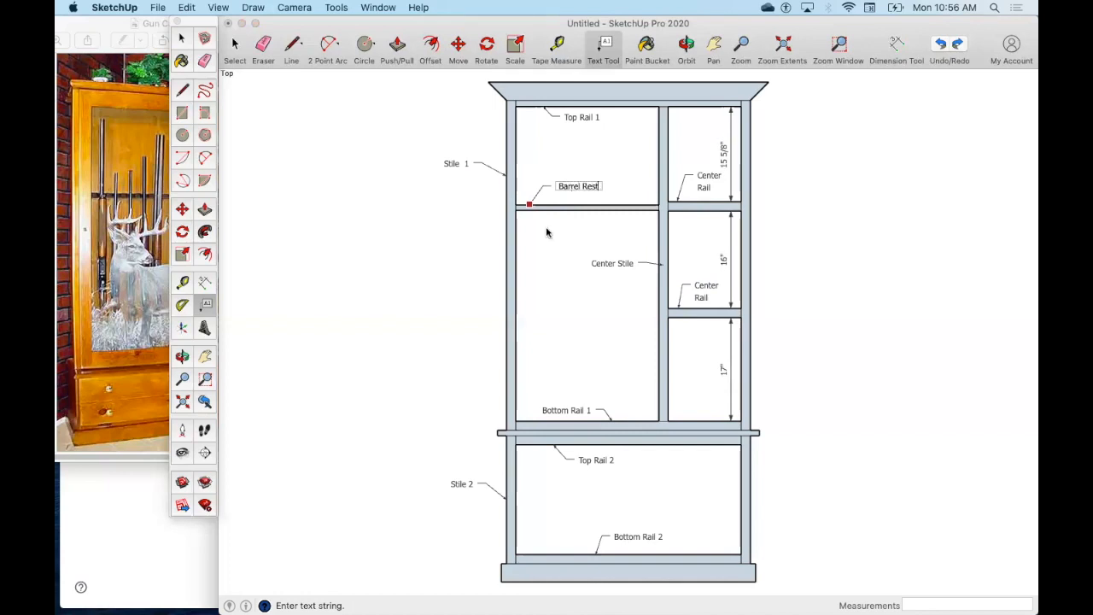
left_click(480, 265)
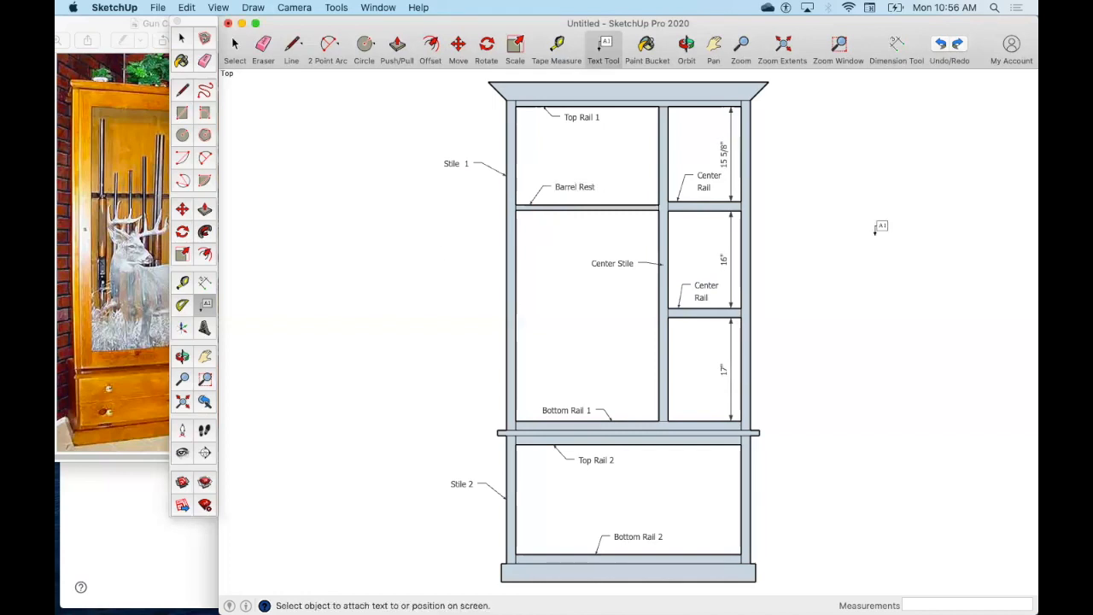
Dimension the lower cabinet opening's height and width, placing both dimensions inside the opening
left_click(896, 47)
left_click(740, 444)
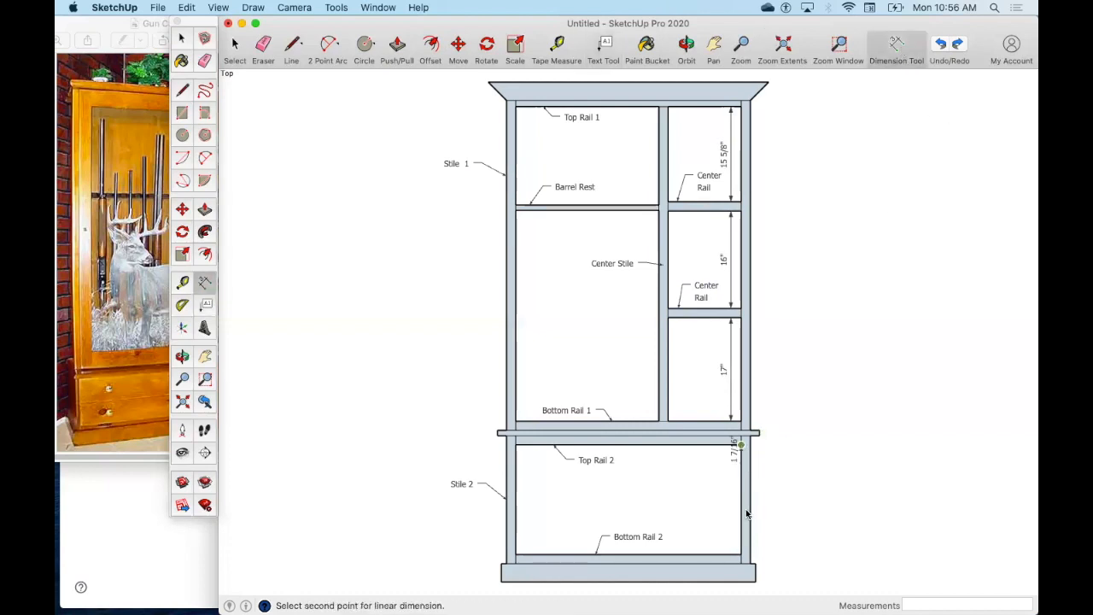
left_click(741, 557)
left_click(713, 513)
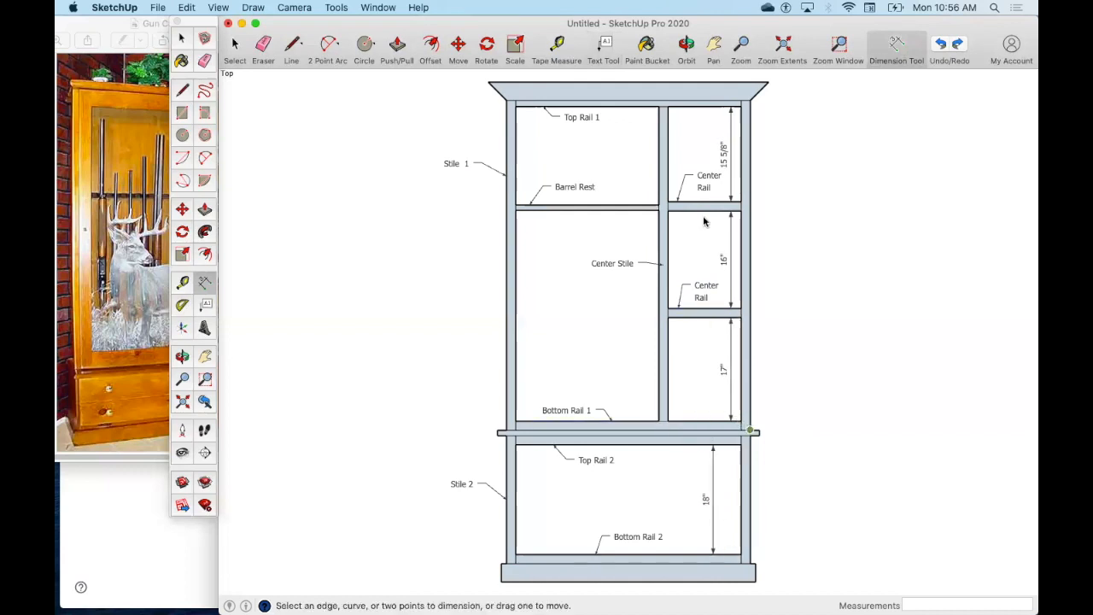
left_click(740, 445)
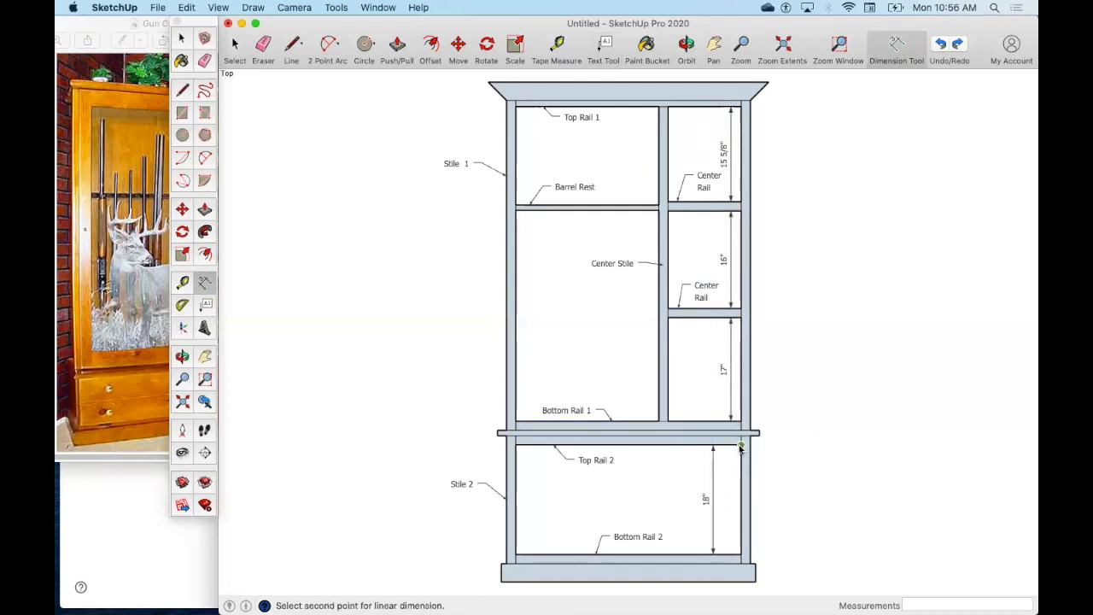
left_click(515, 445)
left_click(551, 483)
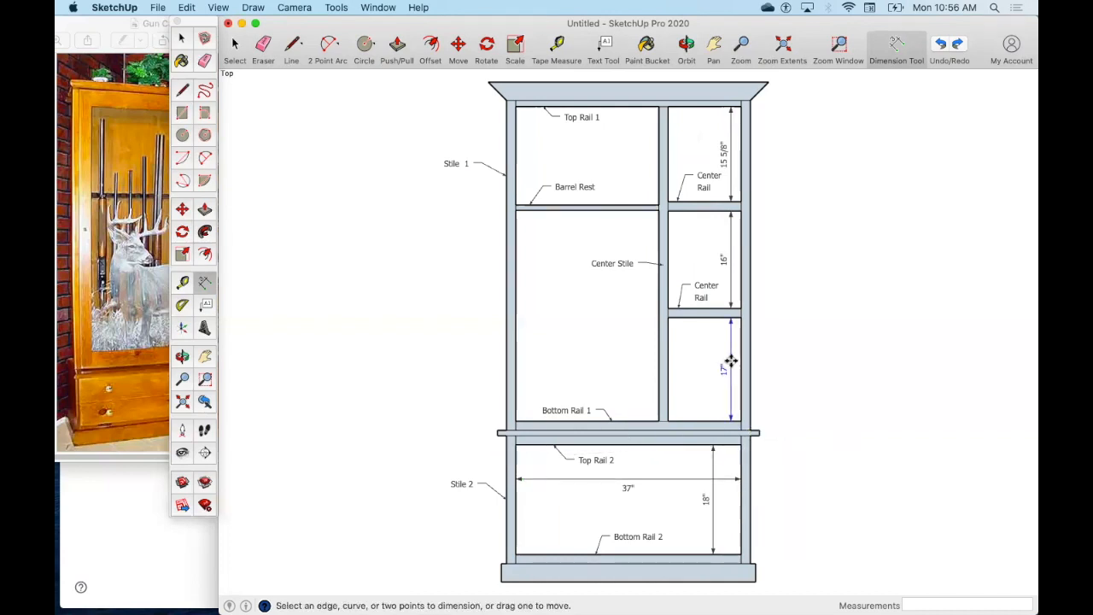
Dimension the upper cabinet's full width between the outer stile edges, placing the dimension just above the bottom rail
left_click(750, 430)
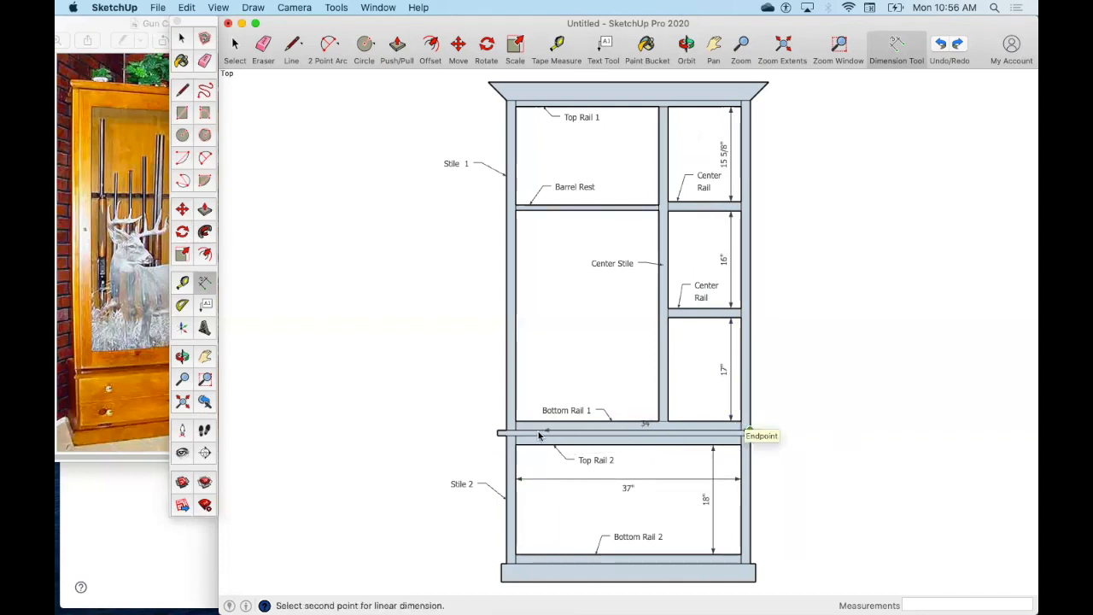
left_click(506, 430)
left_click(518, 405)
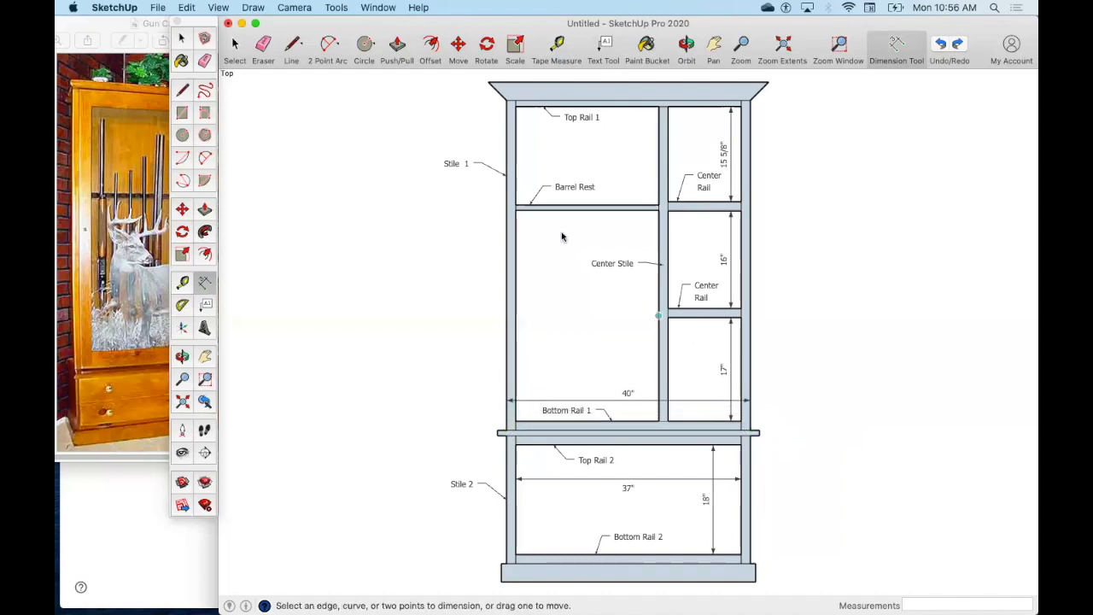
Dimension the gun opening's full height between the top and bottom rails, and move the dimension close to the outer stile
left_click(515, 107)
left_click(516, 420)
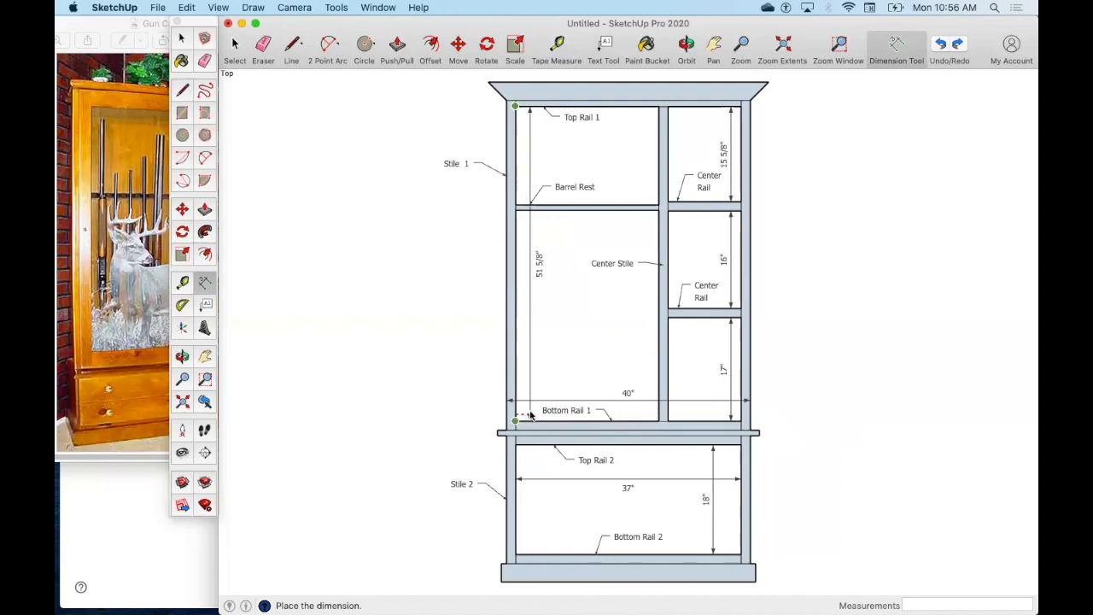
left_click(529, 415)
left_click_drag(549, 265, 528, 261)
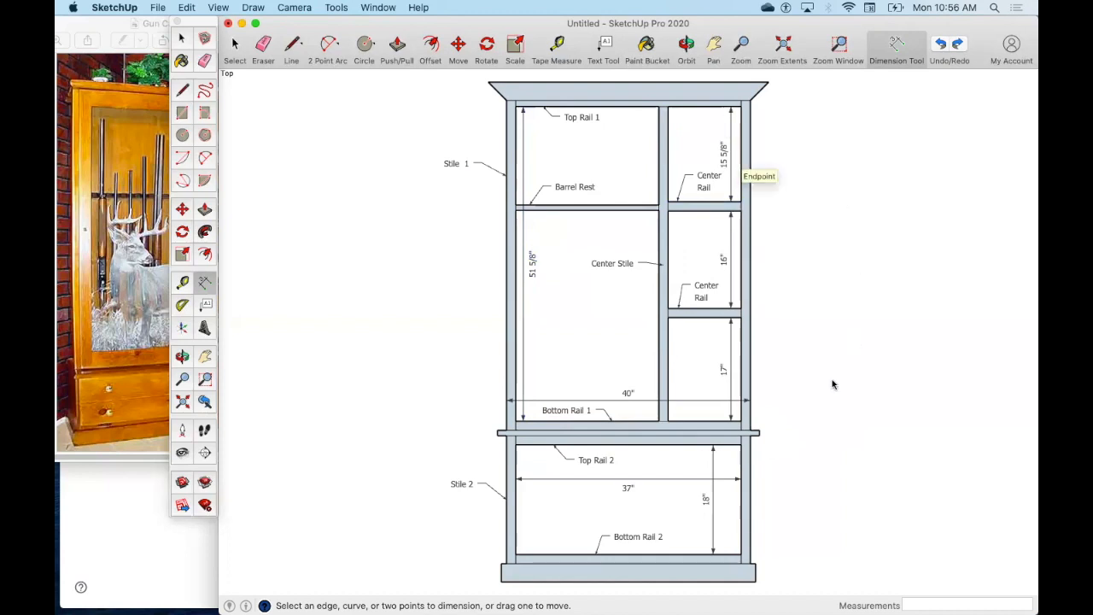
Dimension the inside widths of the bottom shelf compartment and the gun opening
left_click(667, 317)
left_click(741, 316)
left_click(744, 354)
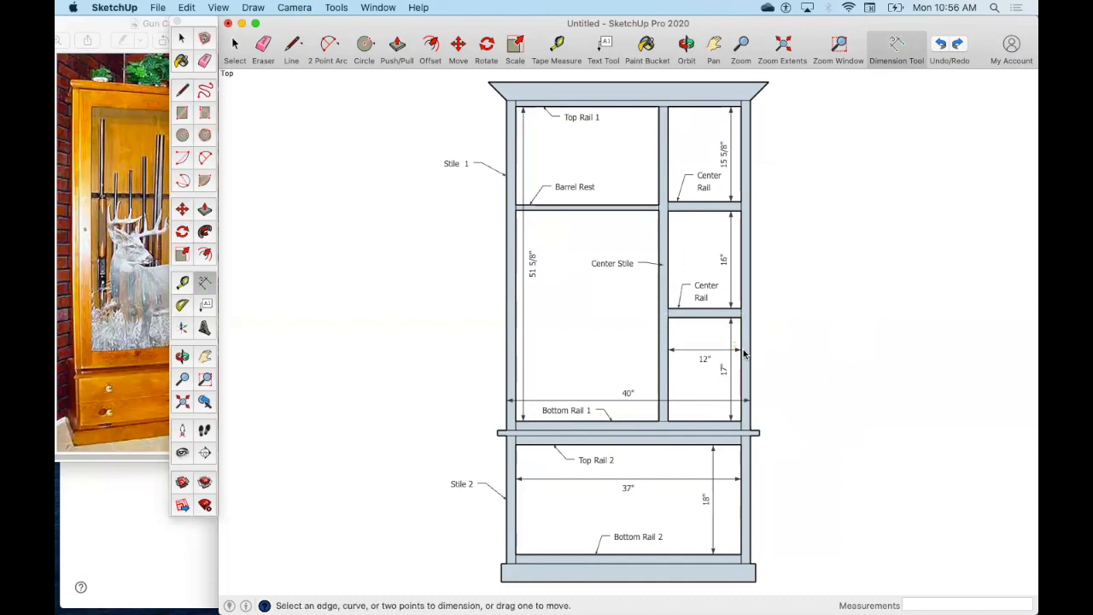
left_click(658, 420)
left_click(516, 420)
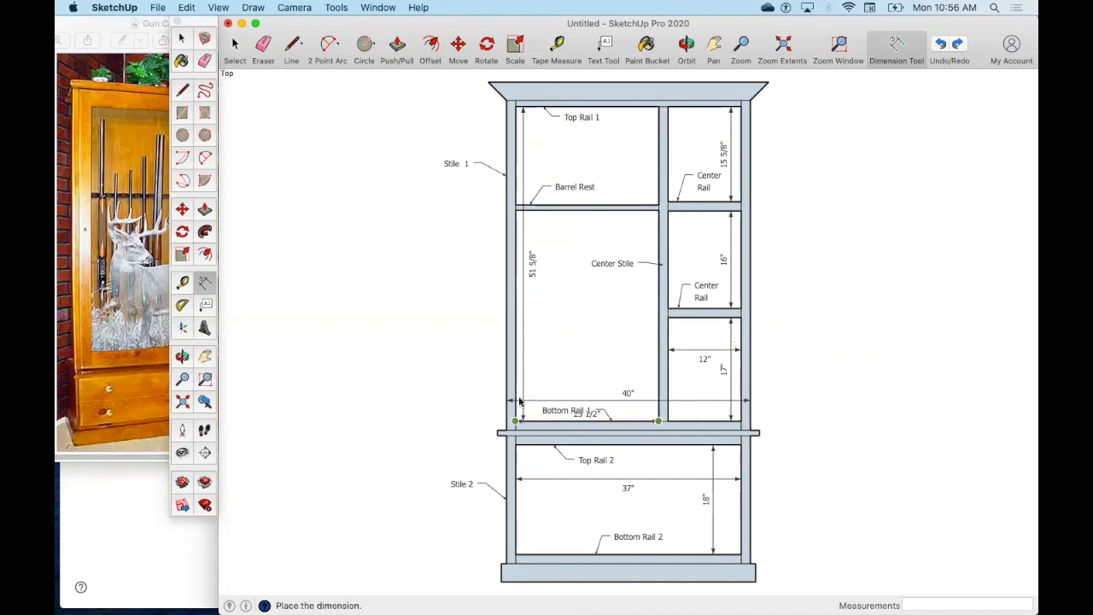
left_click(519, 373)
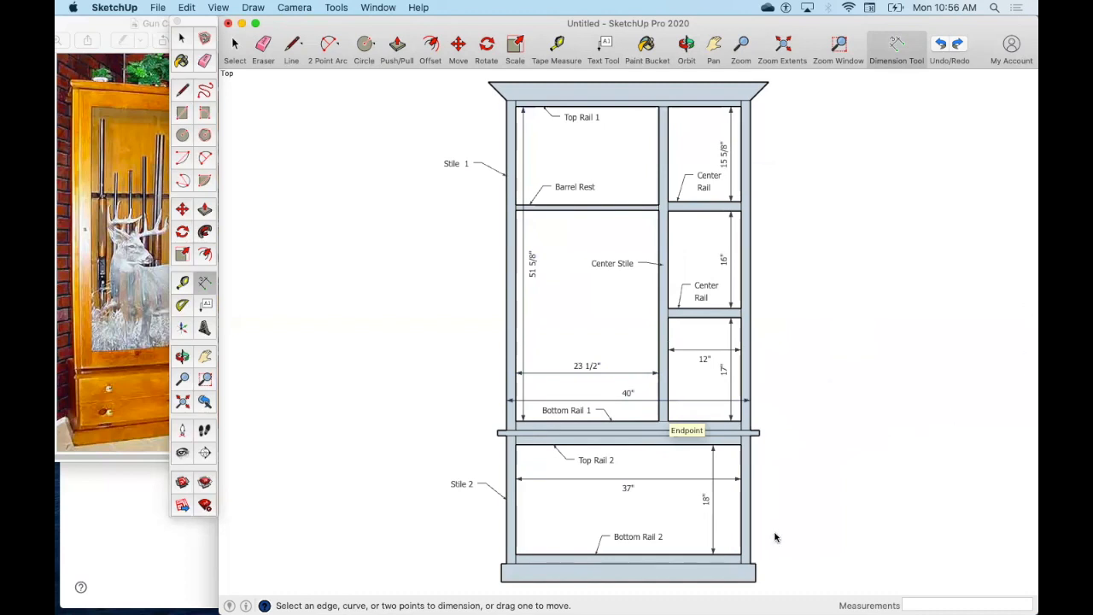
Dimension the height of the base board, placing the dimension outside the cabinet
left_click(755, 564)
left_click(755, 581)
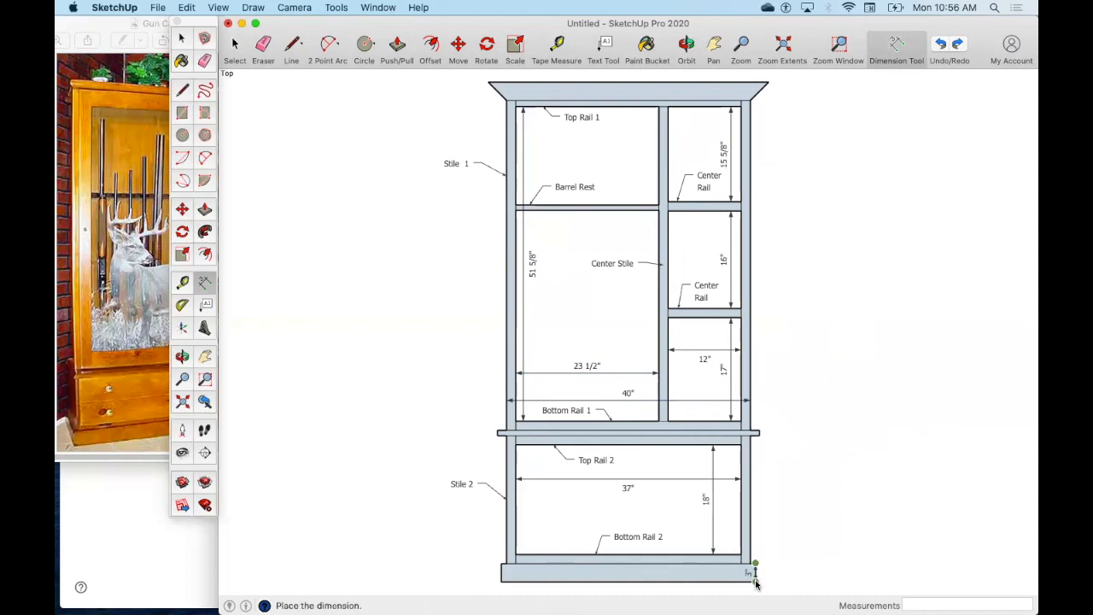
left_click(774, 577)
Dimension the base board's overhang beyond the stile, and set the dimension's text position to Outside End
left_click(751, 560)
left_click(754, 565)
left_click(755, 550)
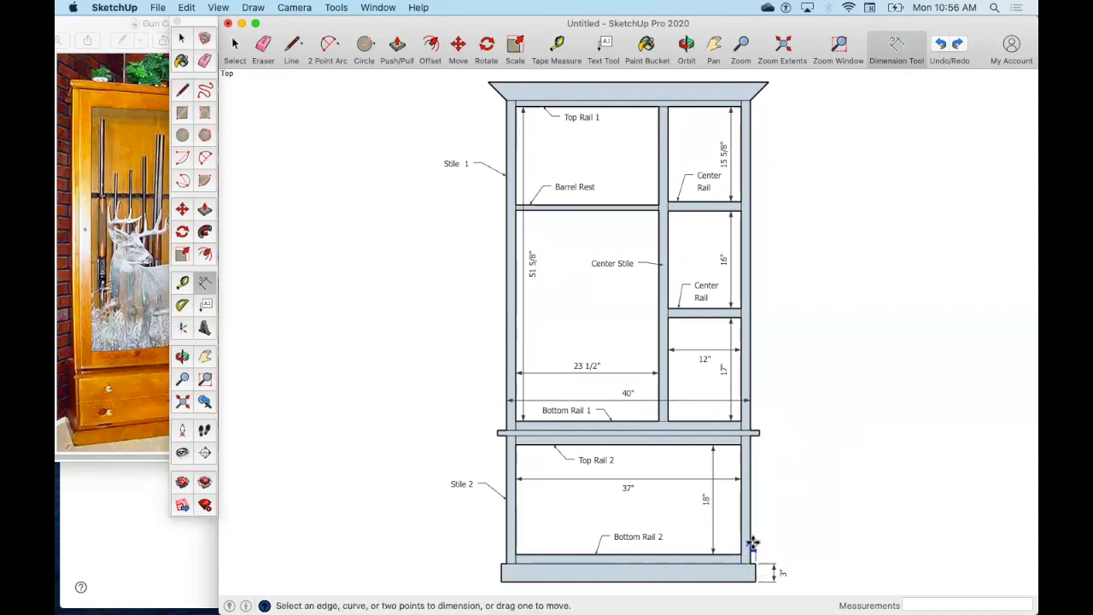
right_click(753, 543)
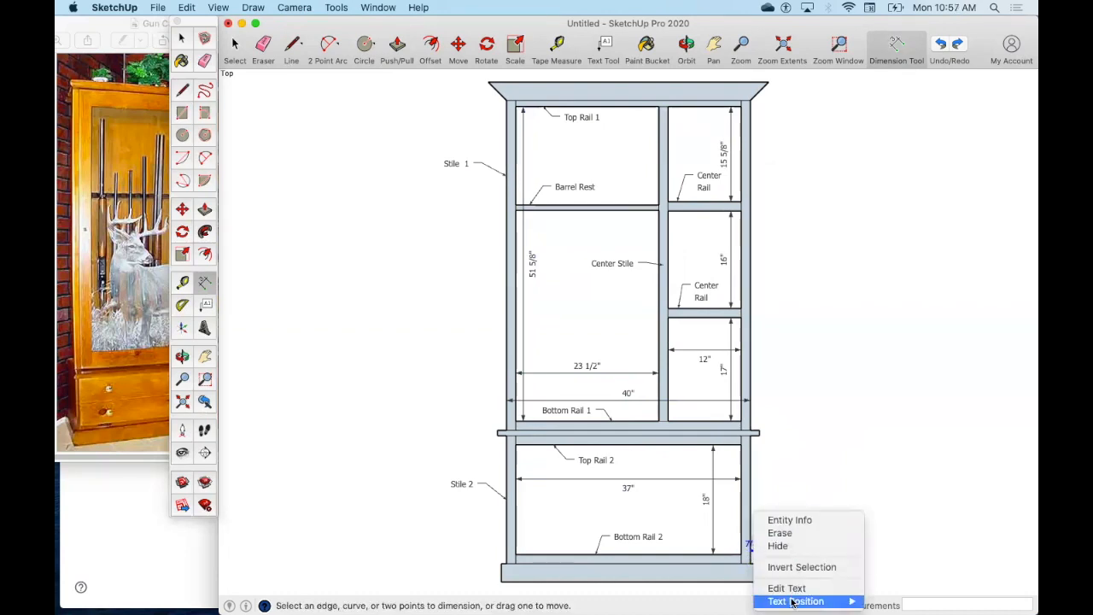
mouse_move(820, 601)
left_click(900, 576)
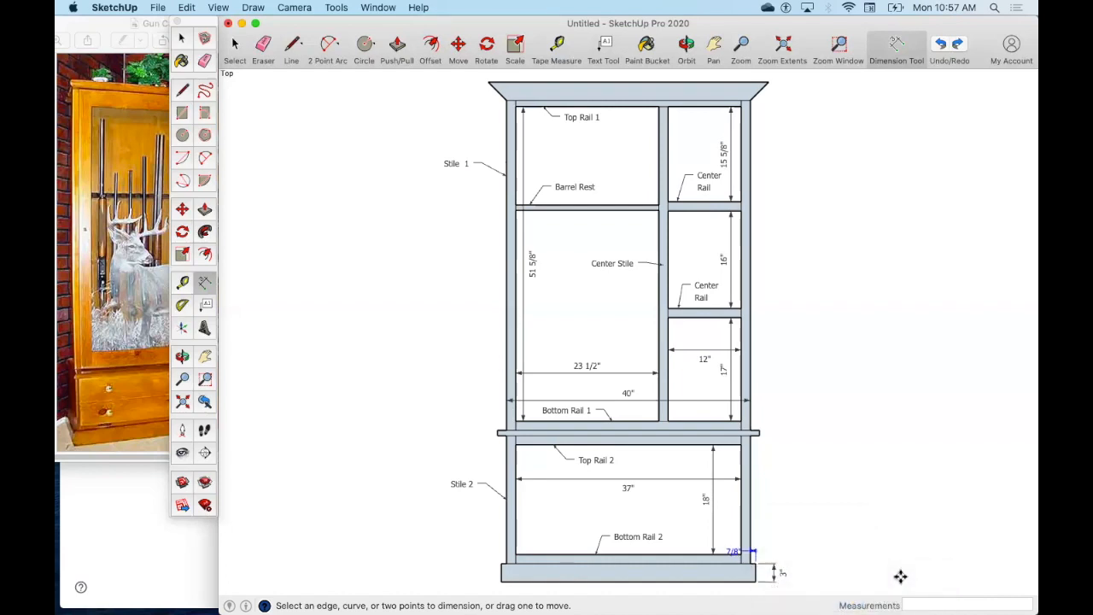
right_click(756, 551)
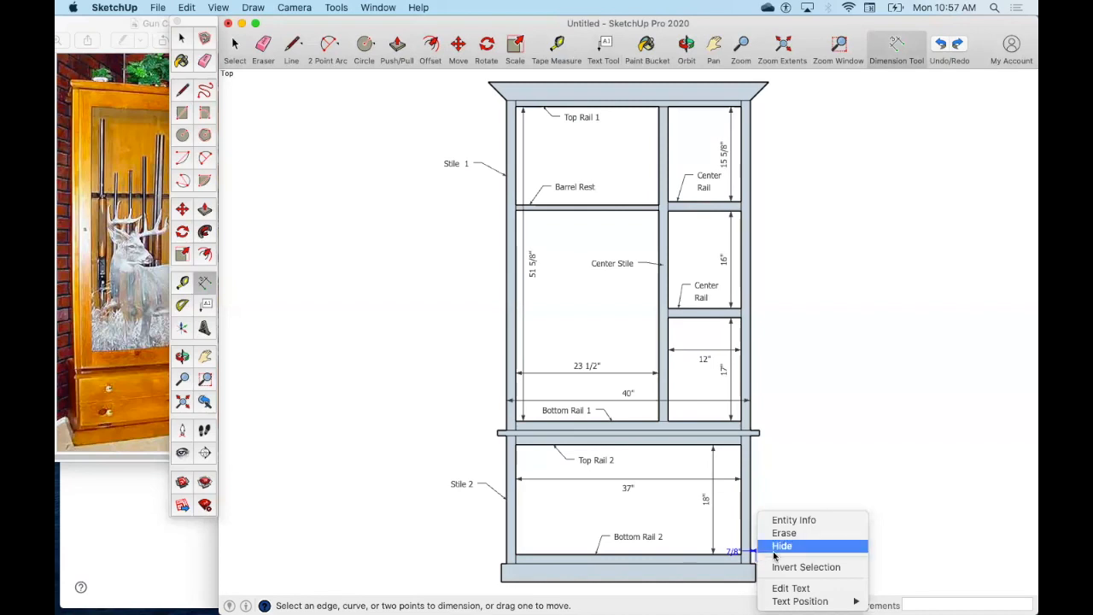
mouse_move(801, 601)
left_click(909, 601)
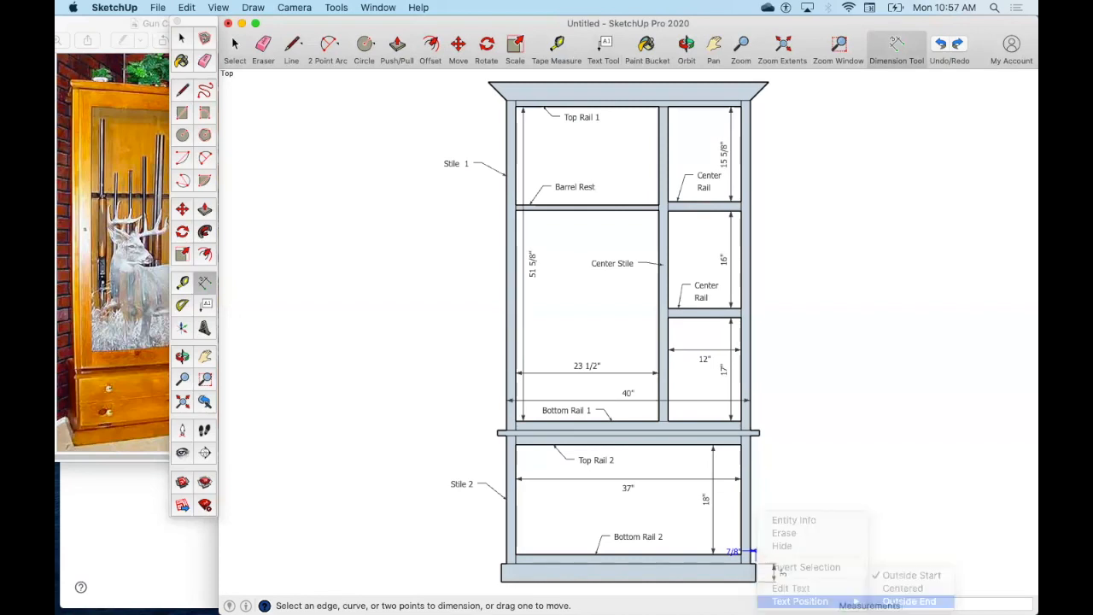
Dimension the waist molding's overhang beyond the stile, and set the dimension's text position to Outside End
left_click(751, 436)
left_click(757, 443)
left_click(758, 450)
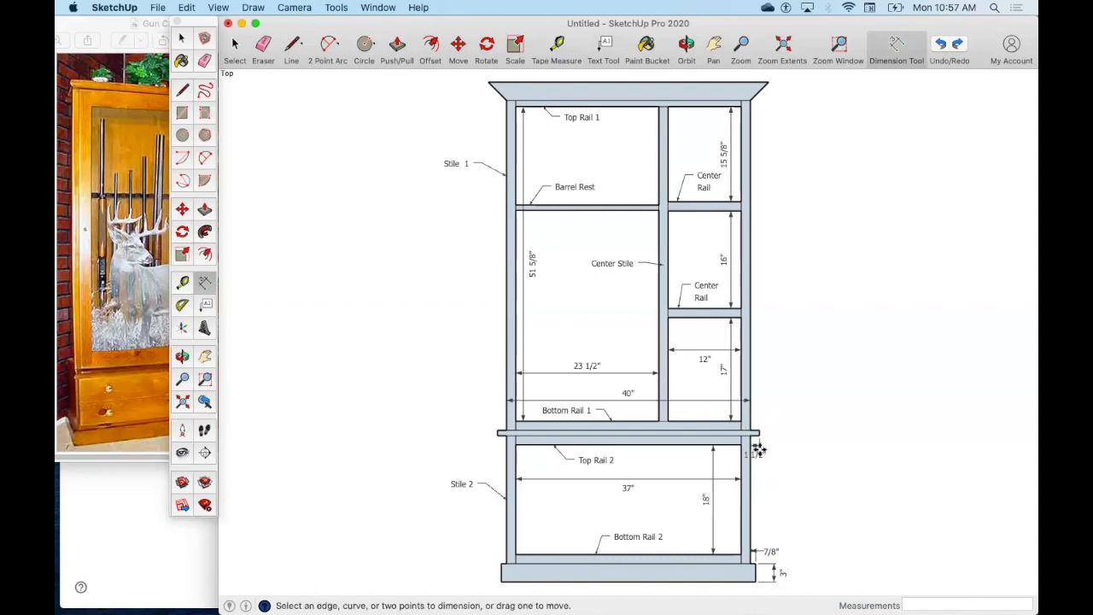
right_click(759, 450)
mouse_move(846, 541)
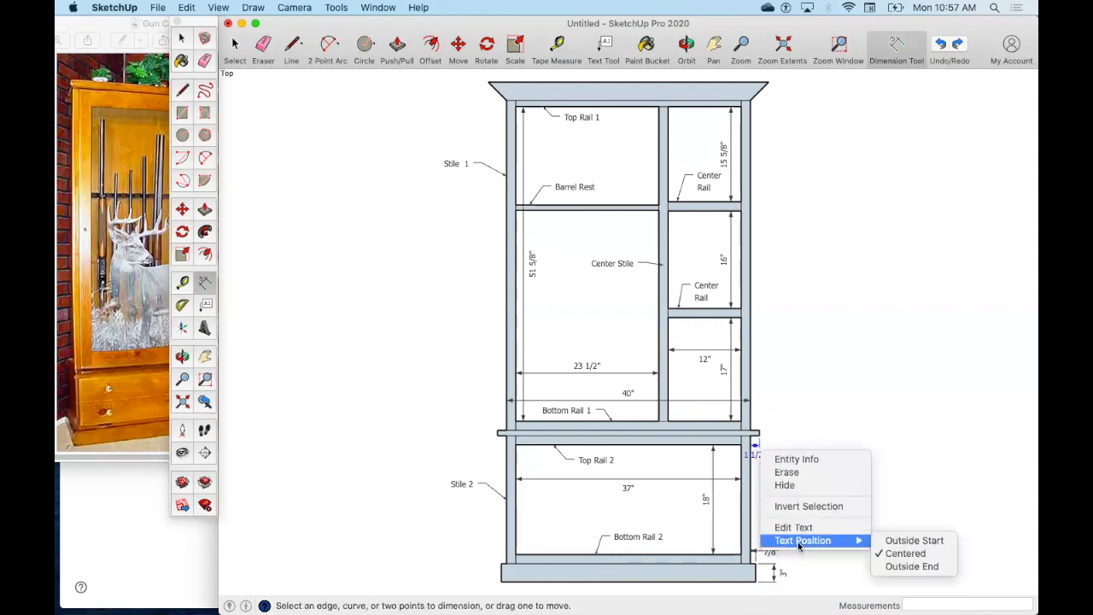
left_click(912, 567)
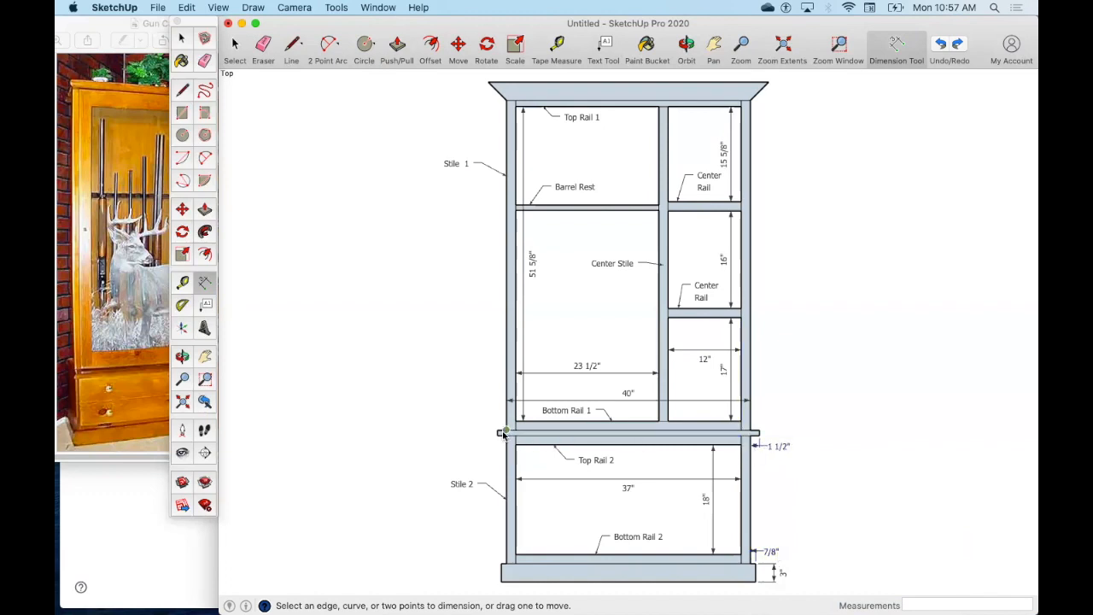
left_click(756, 441)
left_click(234, 46)
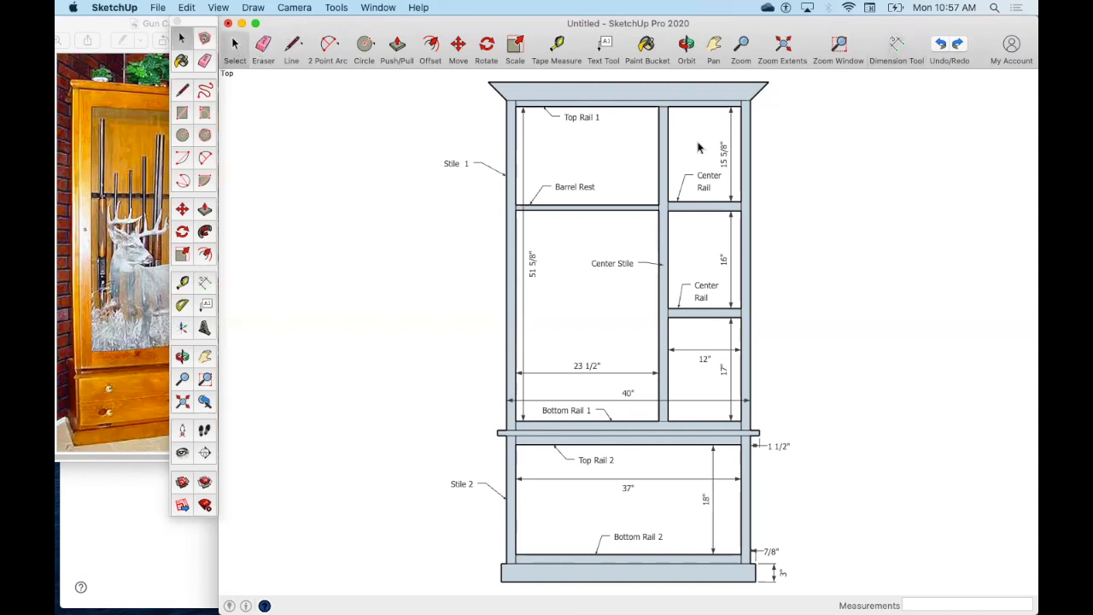
Draw a short vertical line from the shelf-side stile's outer top corner up into the crown molding
left_click(291, 46)
left_click(749, 100)
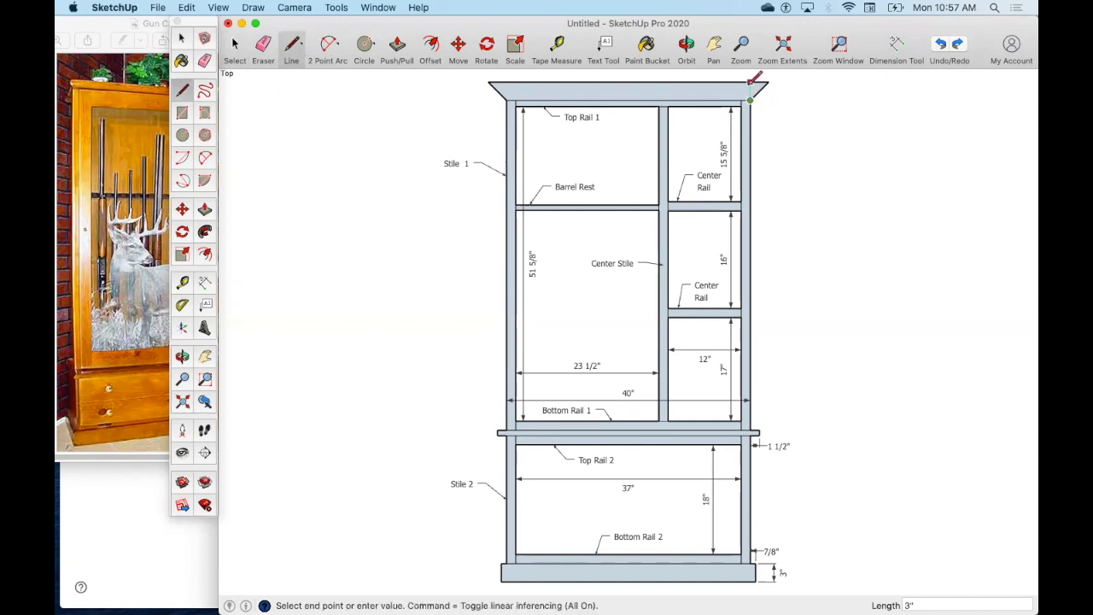
type("16")
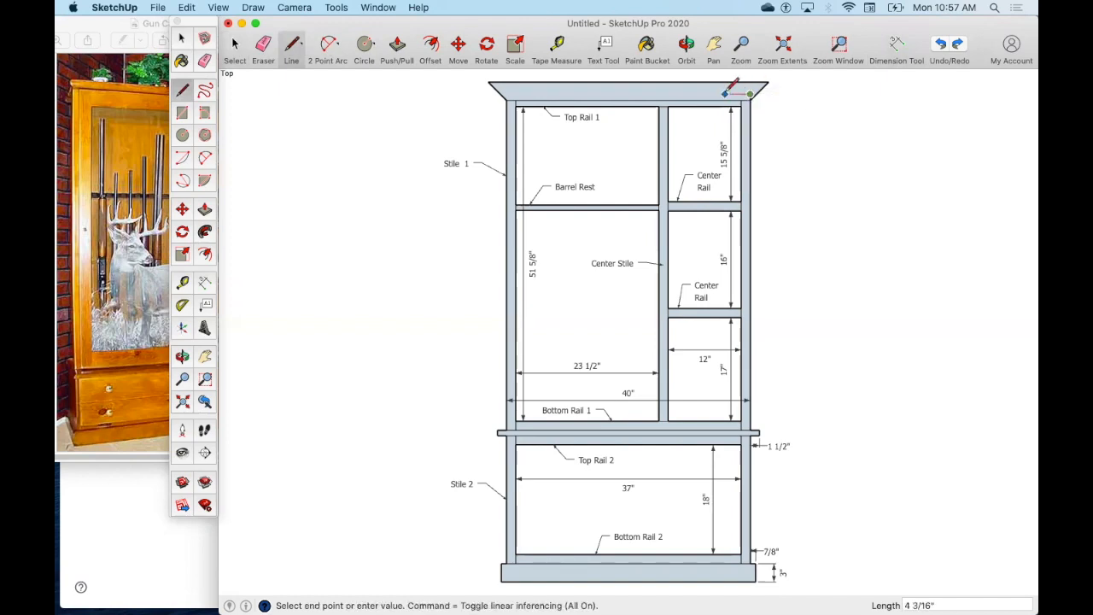
key("Escape")
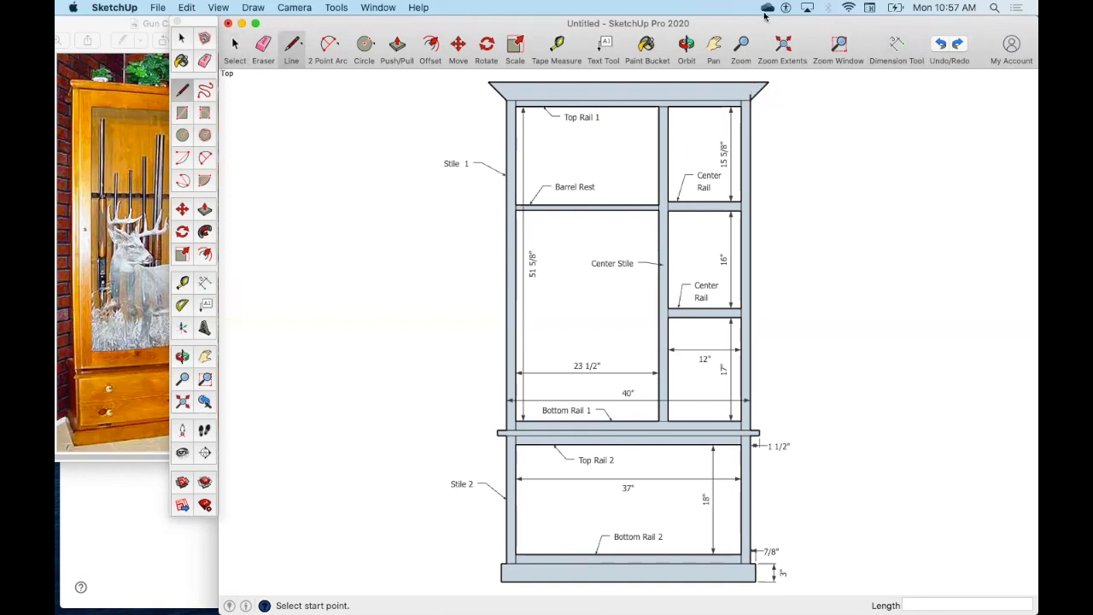
Dimension the height from the top of the short line in the crown to the bottom of the base, placed outside the cabinet
left_click(897, 40)
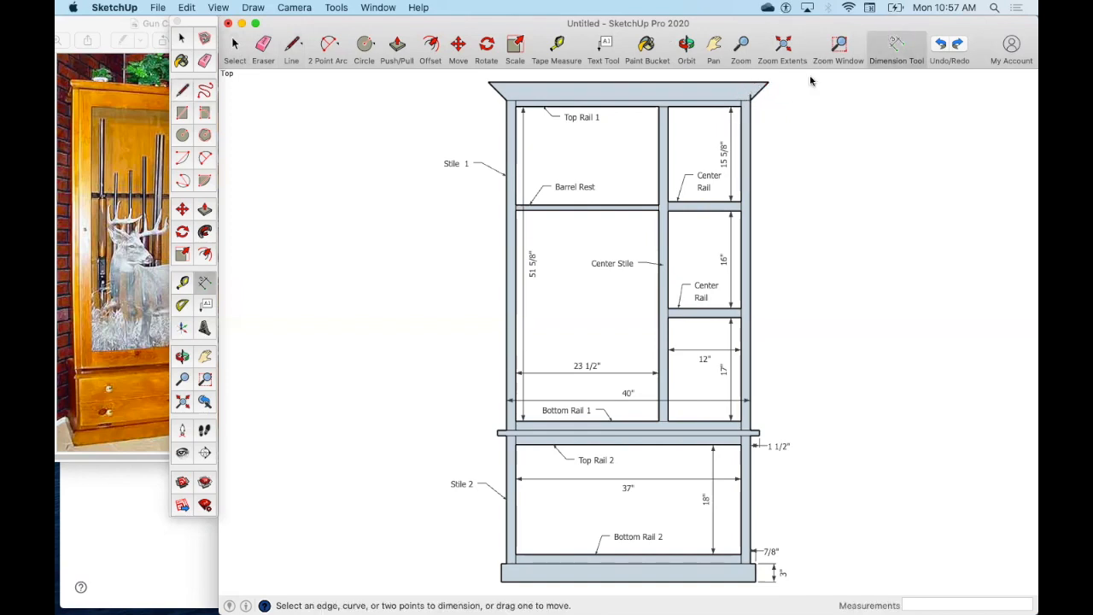
left_click(749, 94)
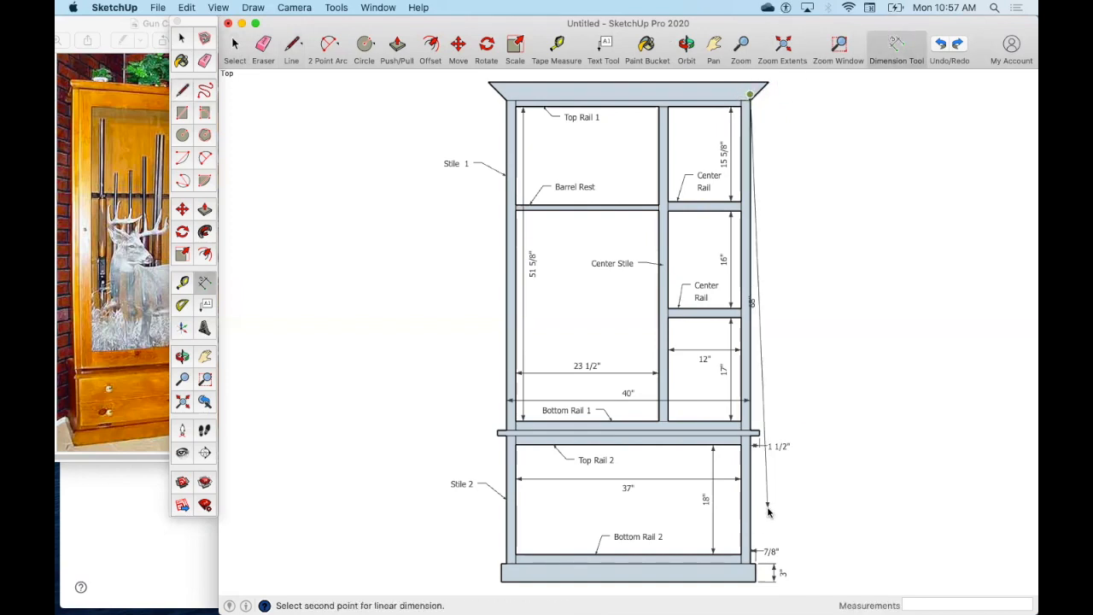
left_click(755, 580)
left_click(803, 589)
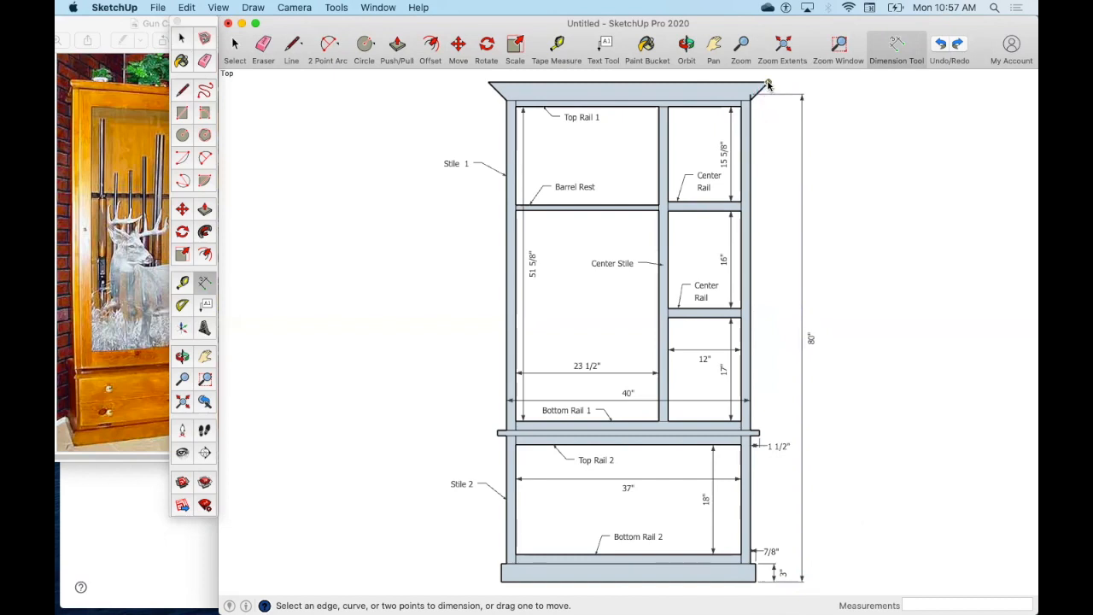
Dimension the overall width of the crown molding's top edge, placed just above the cabinet
left_click(768, 81)
left_click(487, 81)
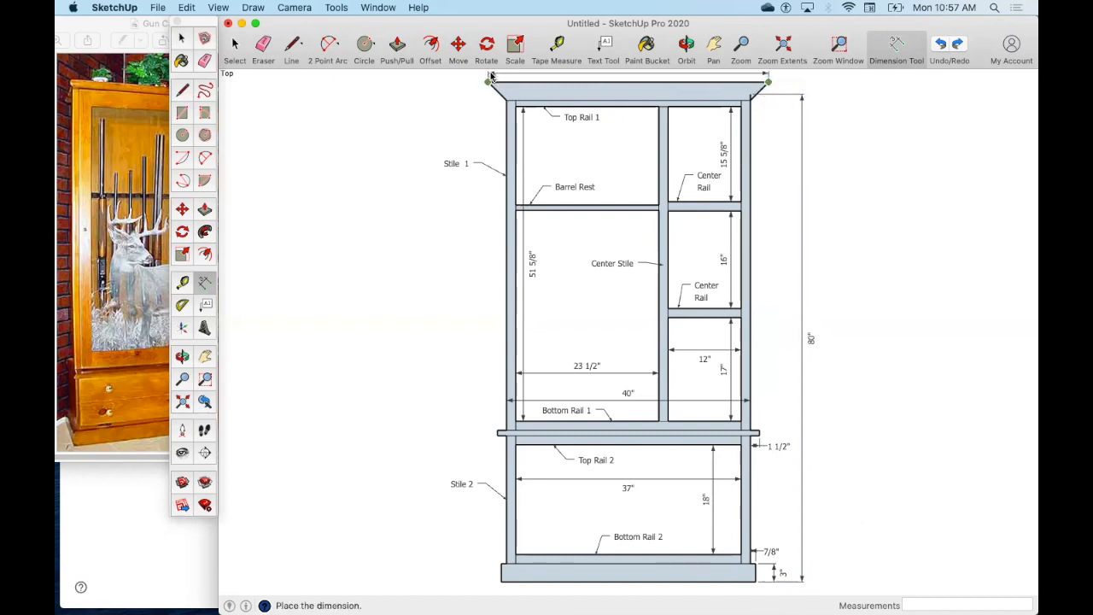
left_click(492, 75)
Dimension the base board's width along its bottom edge, placed below the cabinet
left_click(741, 47)
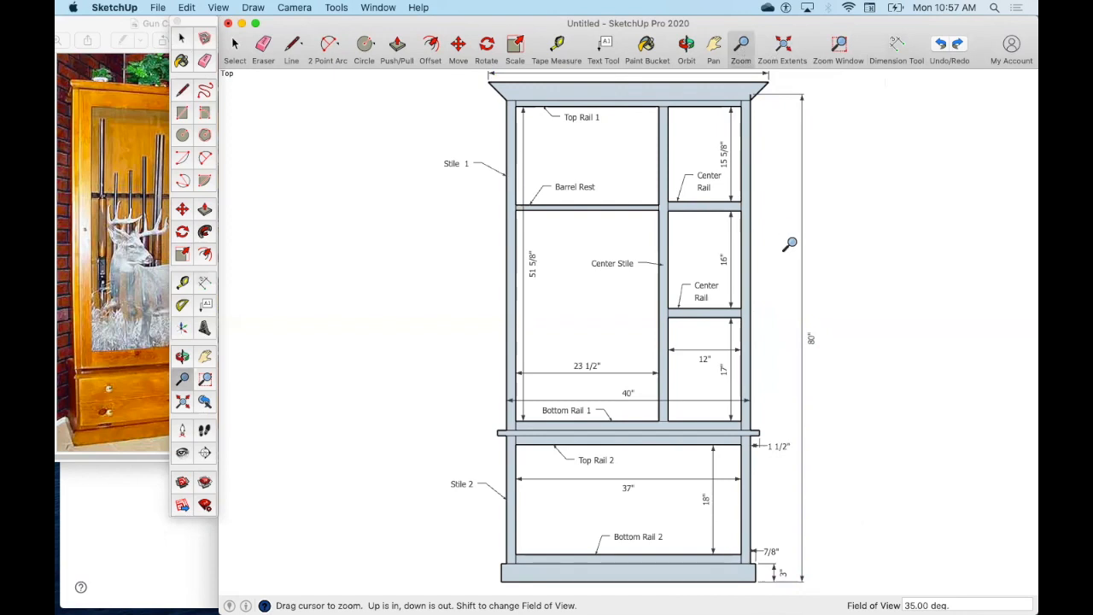
mouse_move(788, 245)
left_mouse_down()
mouse_move(893, 424)
mouse_move(874, 418)
left_mouse_up()
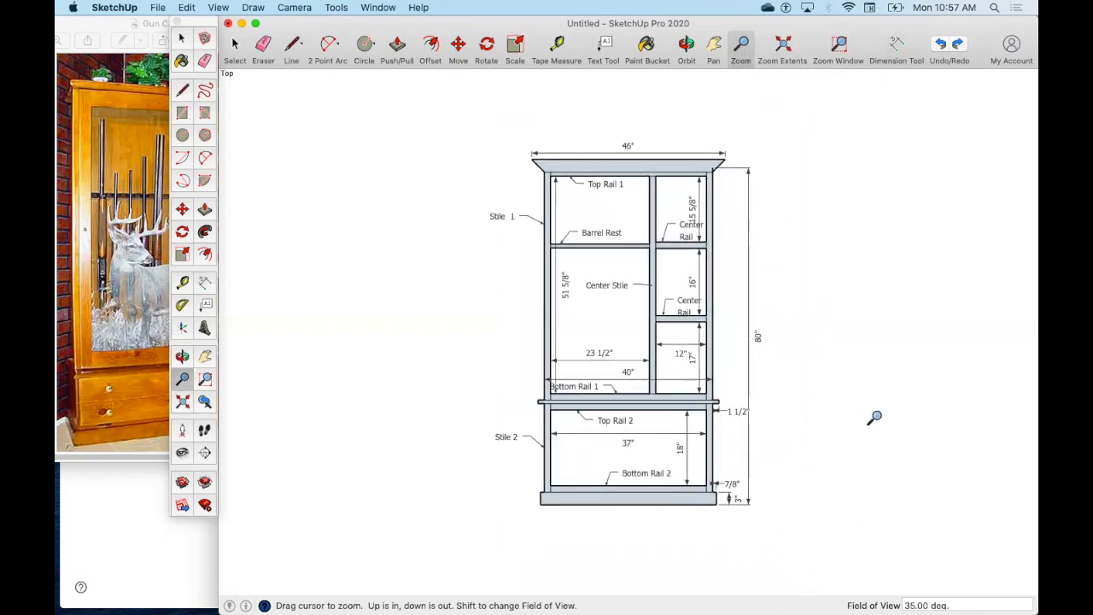
left_click(896, 45)
left_click(541, 505)
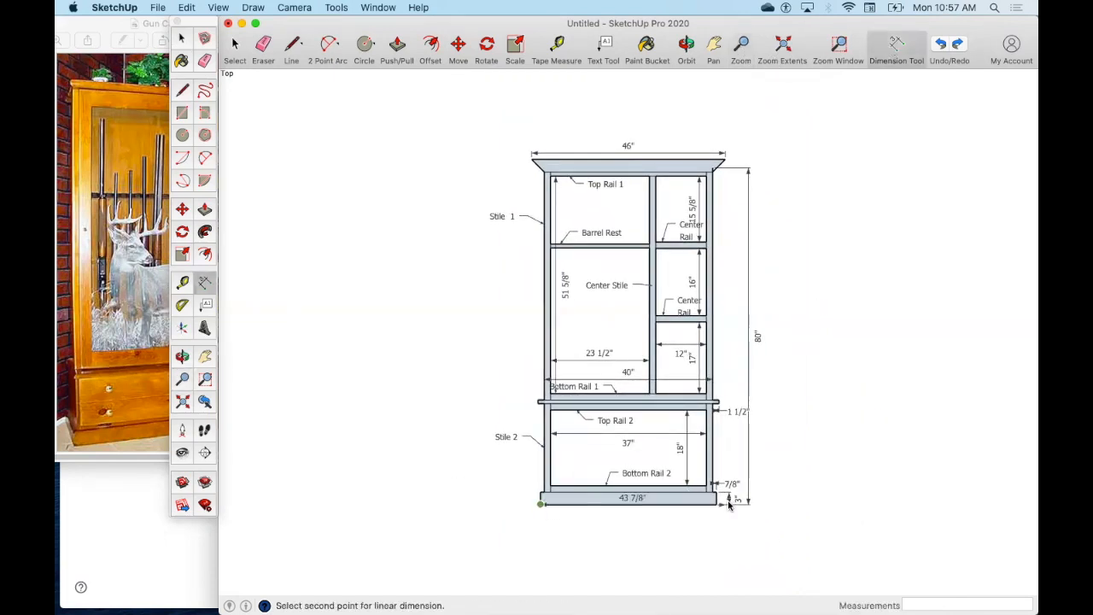
left_click(715, 505)
left_click(718, 519)
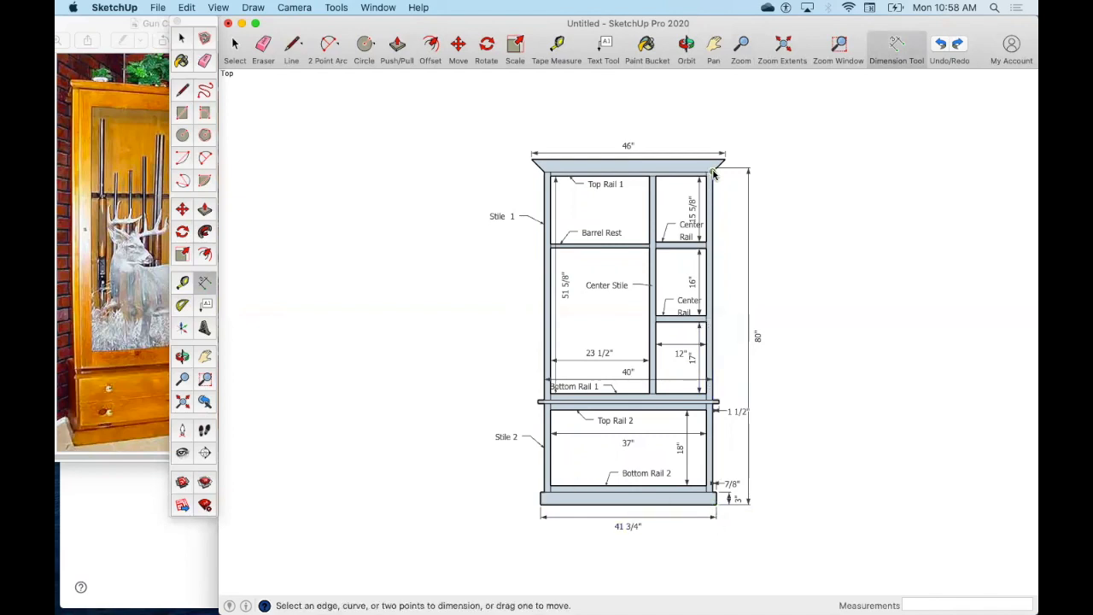
Dimension the crown molding's height on the Stile 1 label side, placed outside the cabinet
left_click(532, 161)
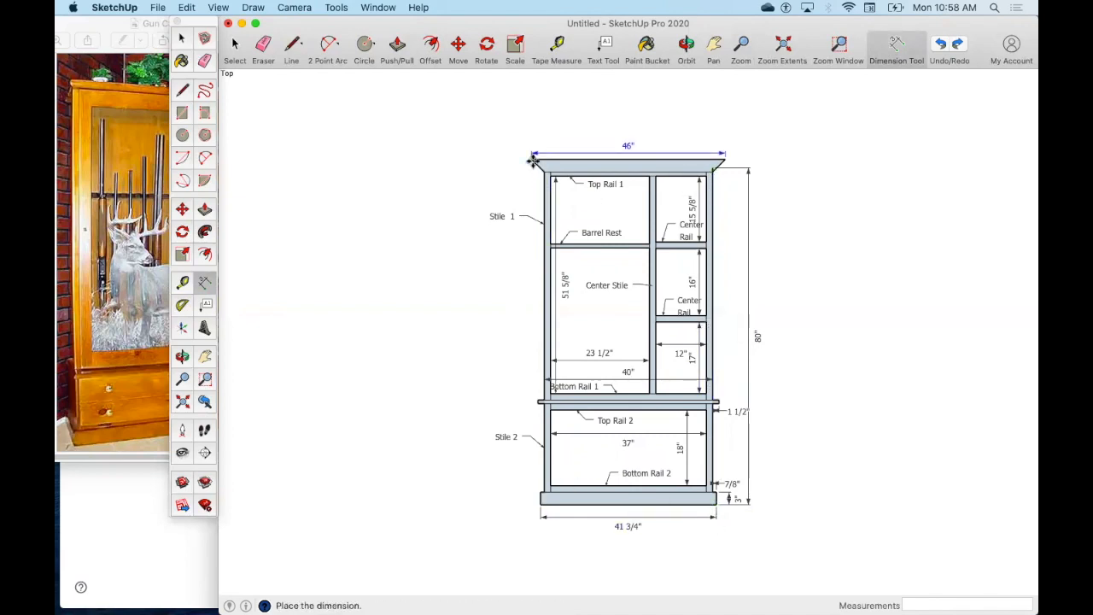
left_click(532, 160)
left_click(531, 159)
left_click(544, 171)
left_click(516, 168)
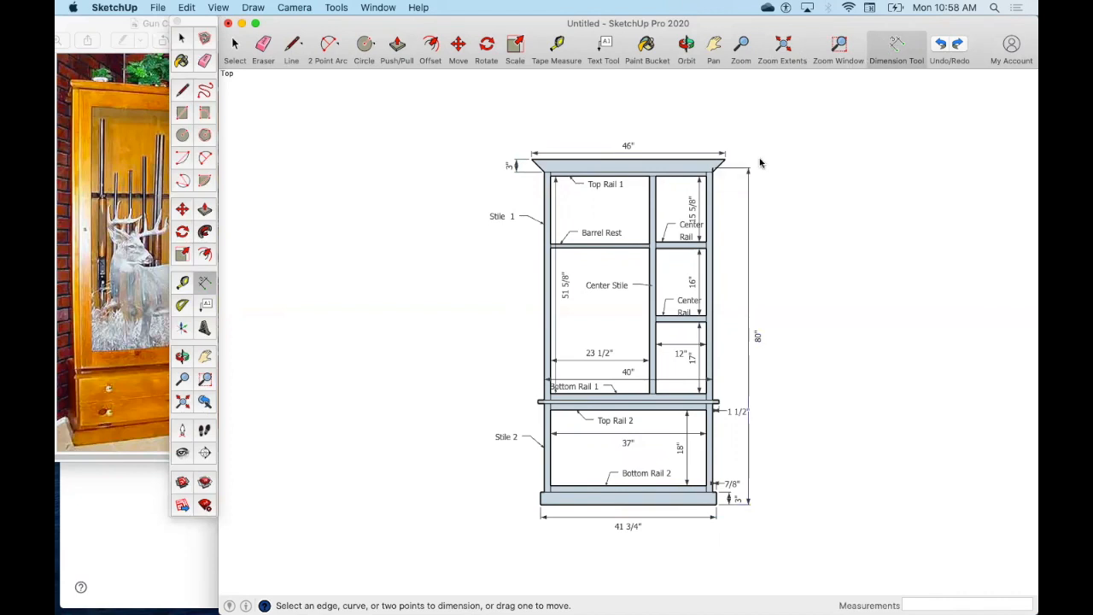
Dimension the height from the short line's top in the crown to the top rail's lower edge, with the text outside the upper end
left_click(714, 173)
key("Escape")
left_click(838, 49)
left_click_drag(662, 153, 733, 190)
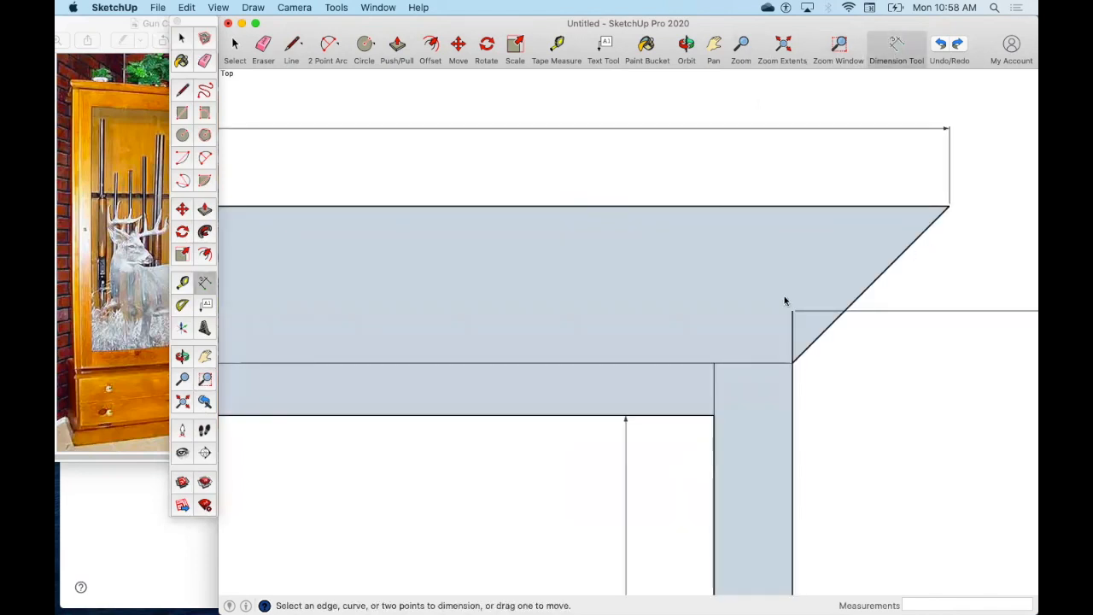
left_click(792, 311)
left_click(714, 415)
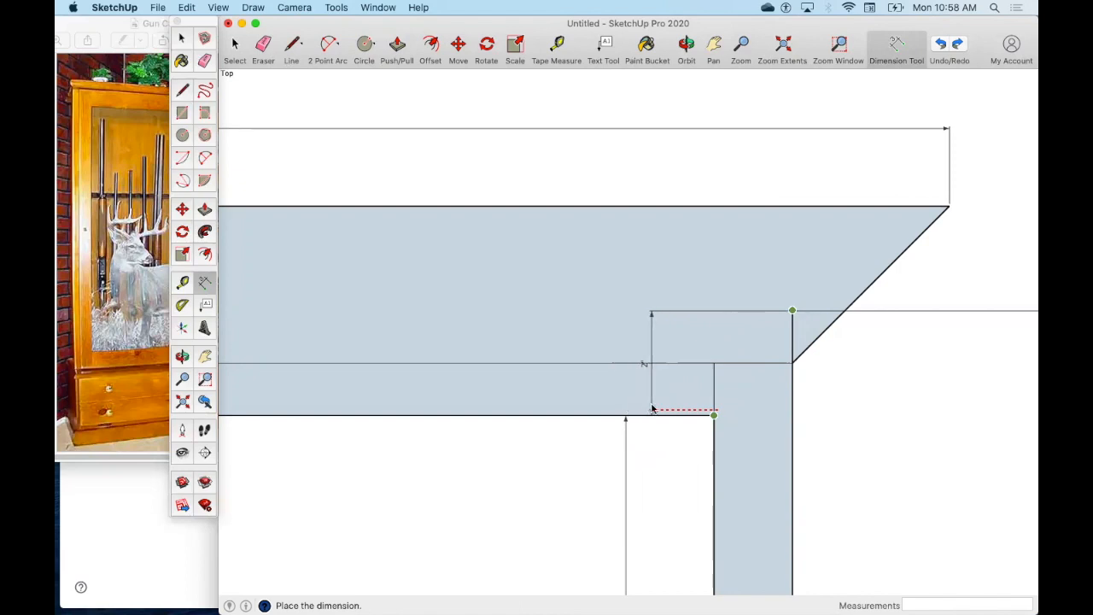
left_click(655, 408)
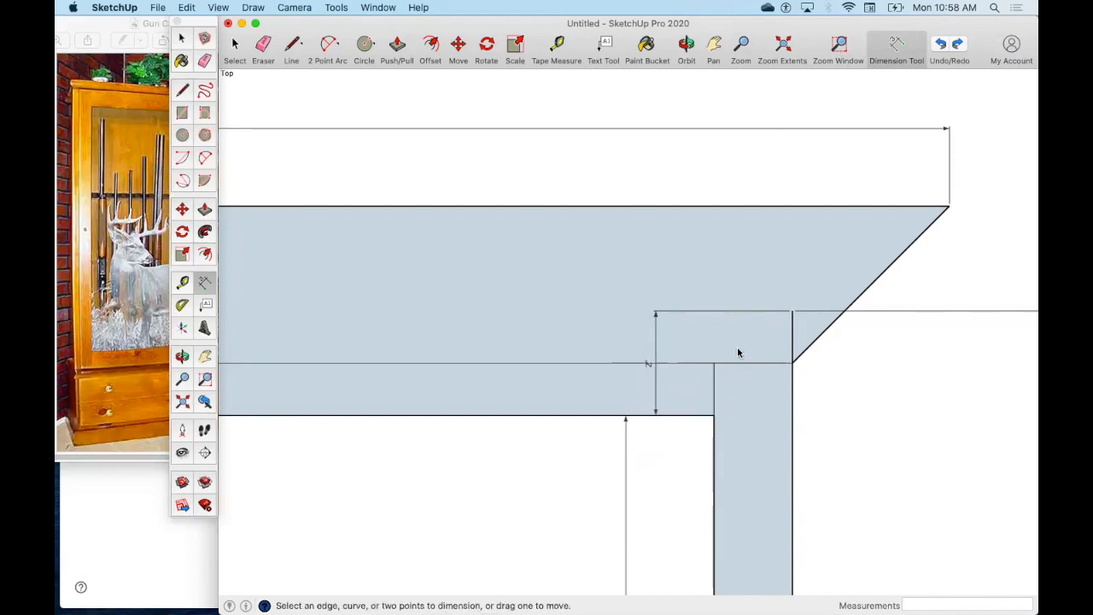
right_click(647, 367)
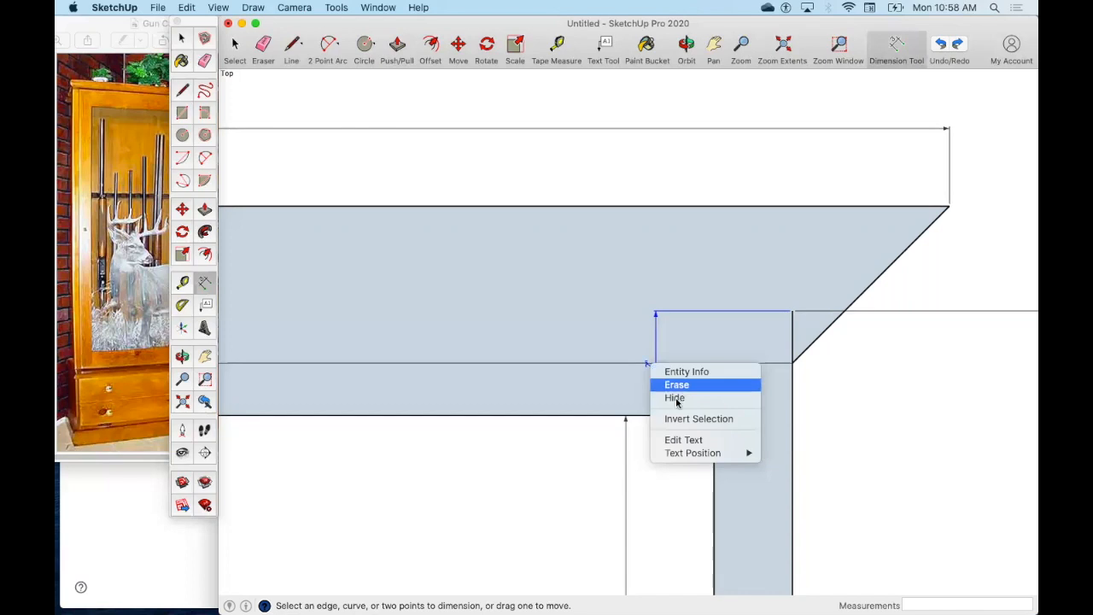
mouse_move(686, 454)
left_click(792, 453)
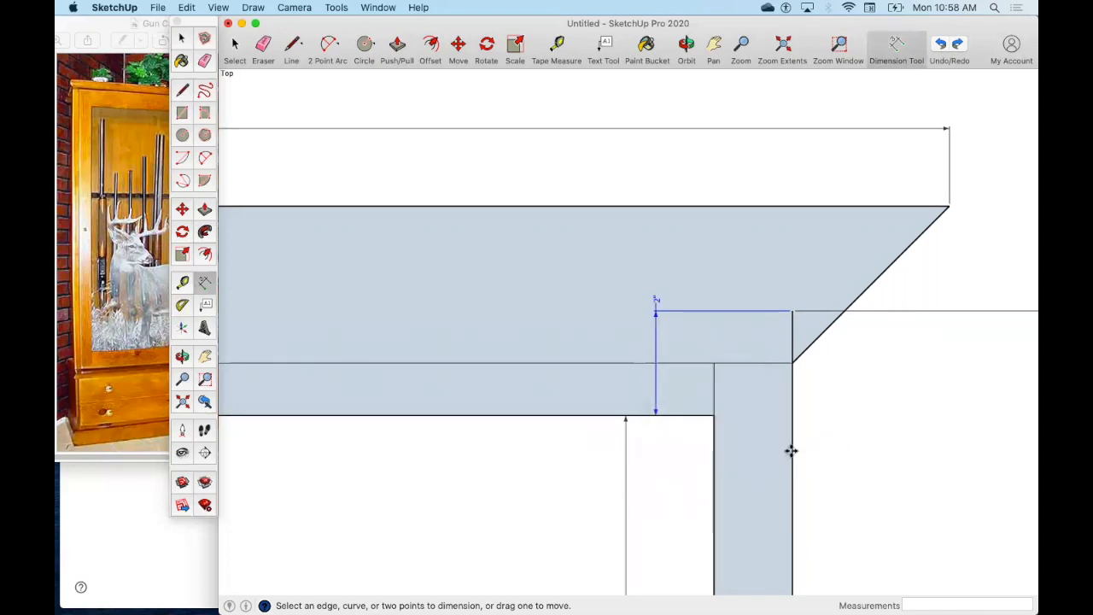
Dimension the waist molding's full width, placed along the molding itself
left_click(779, 48)
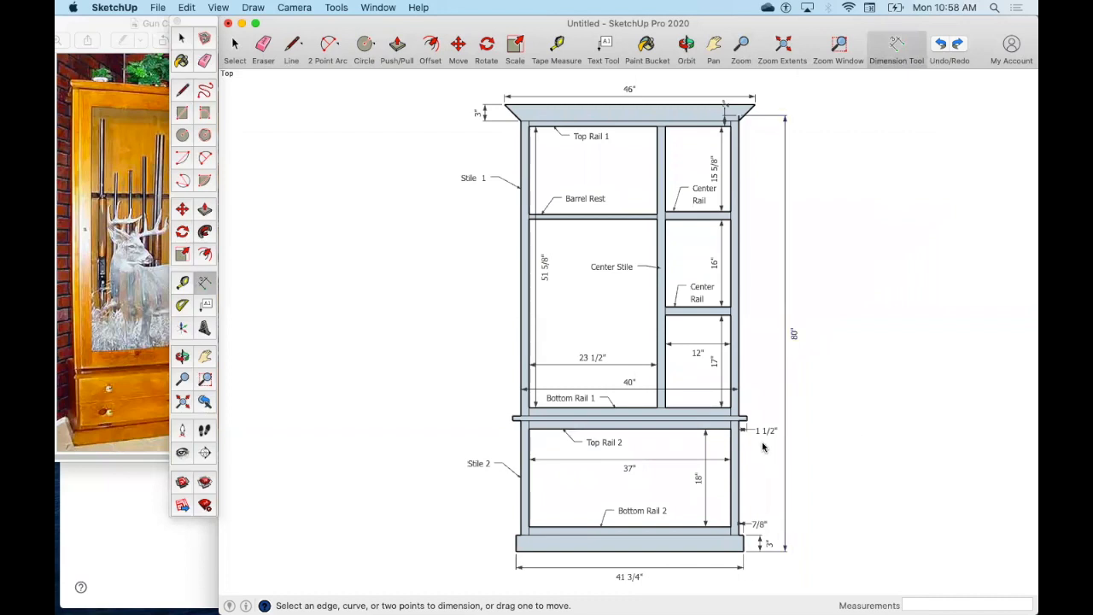
left_click(512, 421)
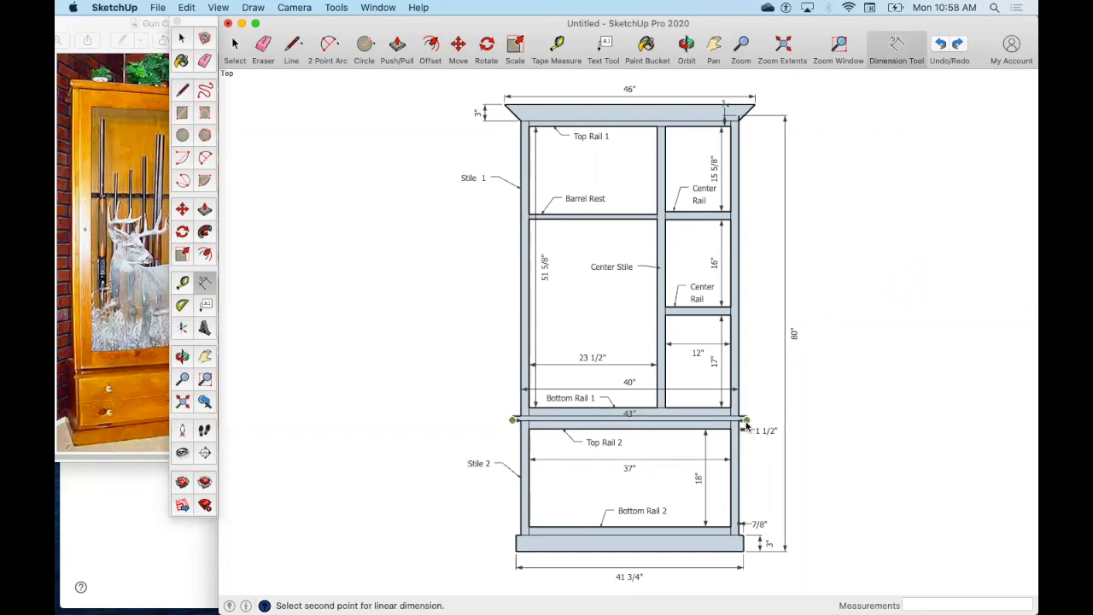
left_click(745, 421)
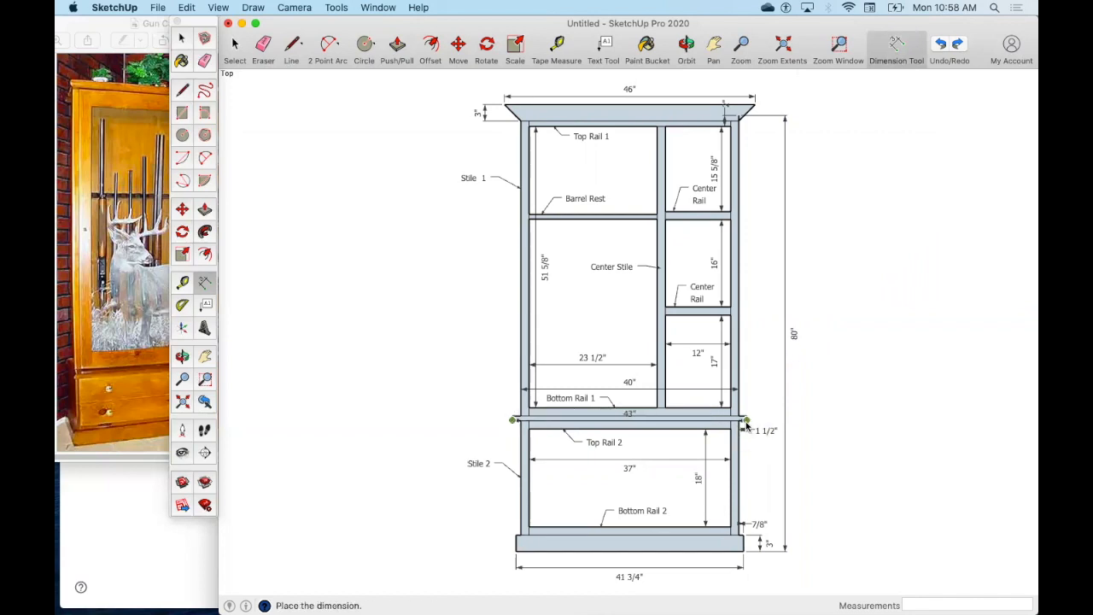
left_click(571, 421)
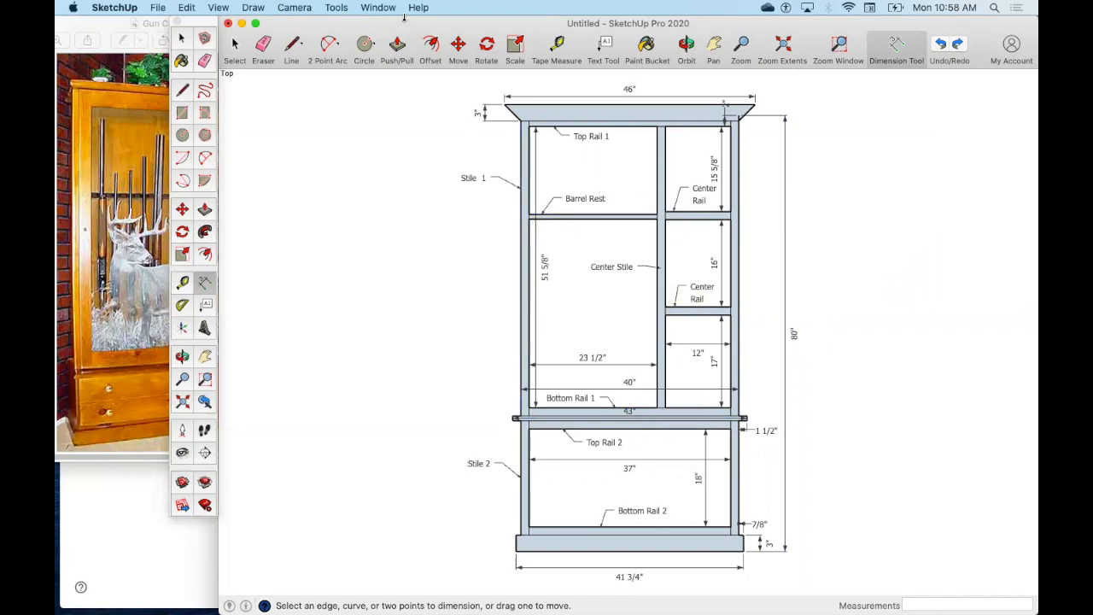
Paint Top Rail 2, Bottom Rail 2, the base board and the crown molding with the horizontal wood-grain material in the model
left_click(647, 42)
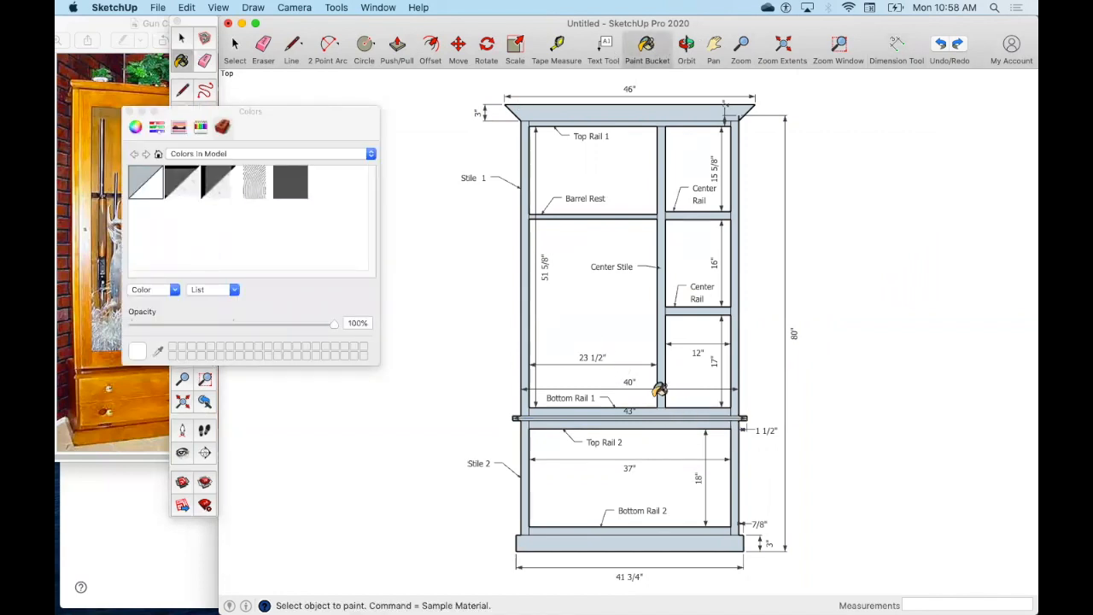
left_click(183, 182)
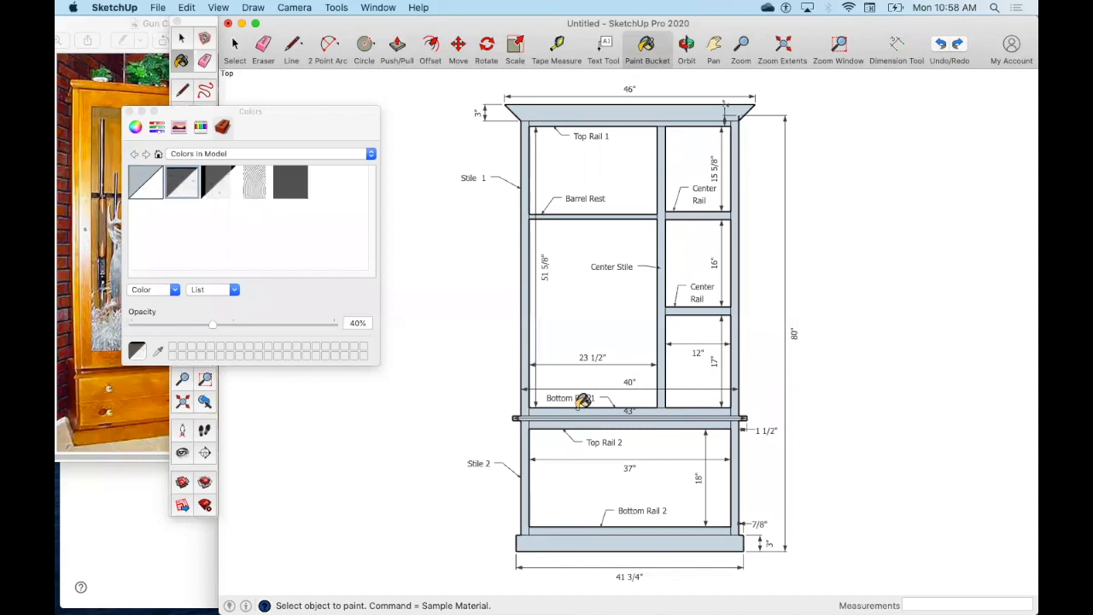
left_click(629, 535)
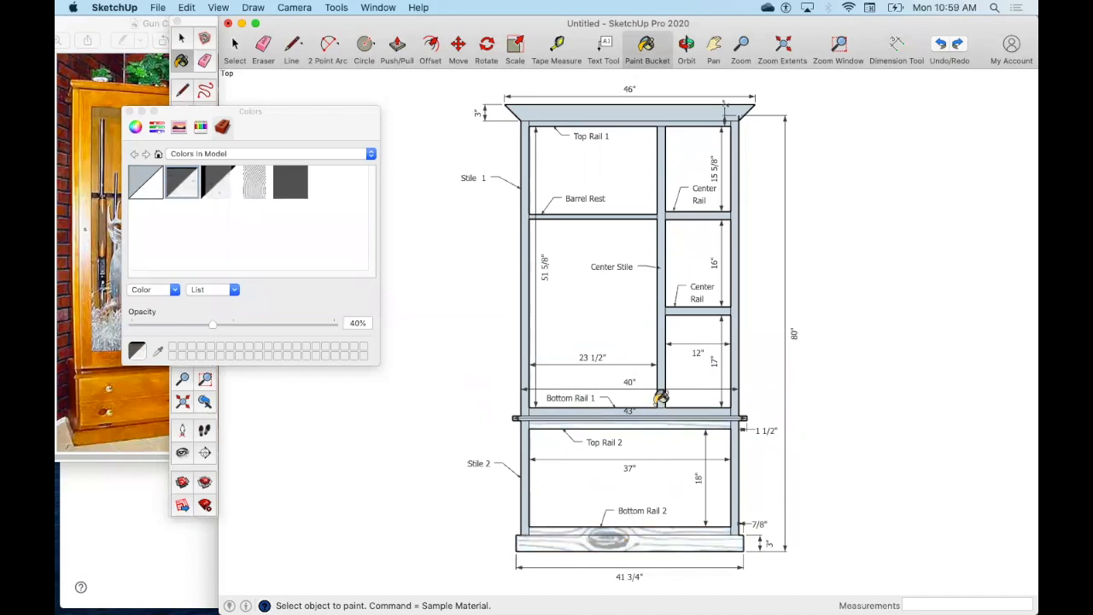
left_click(628, 112)
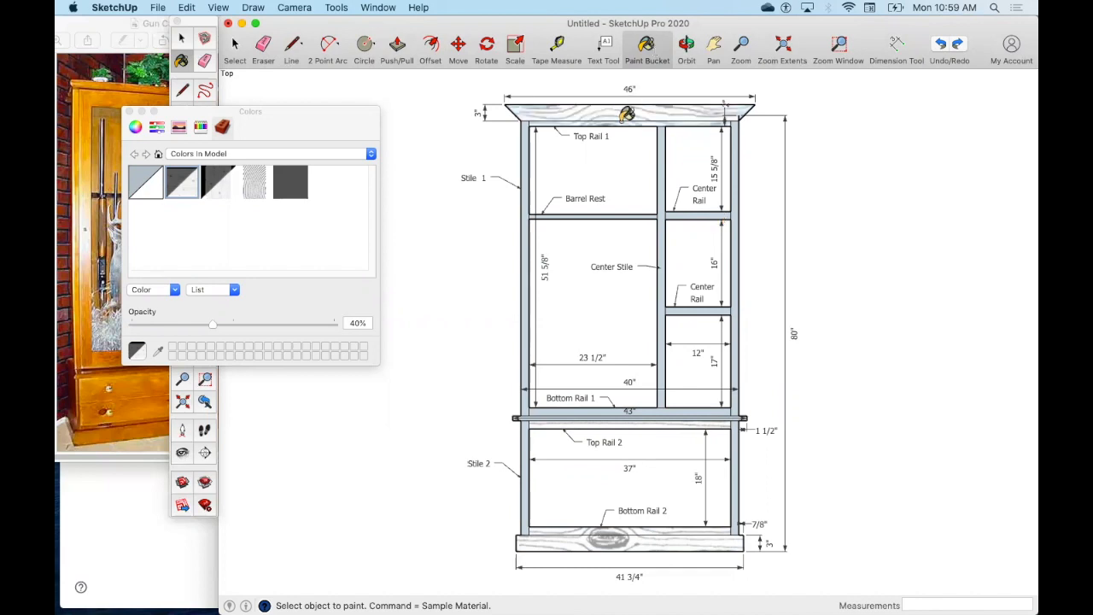
key("super+z")
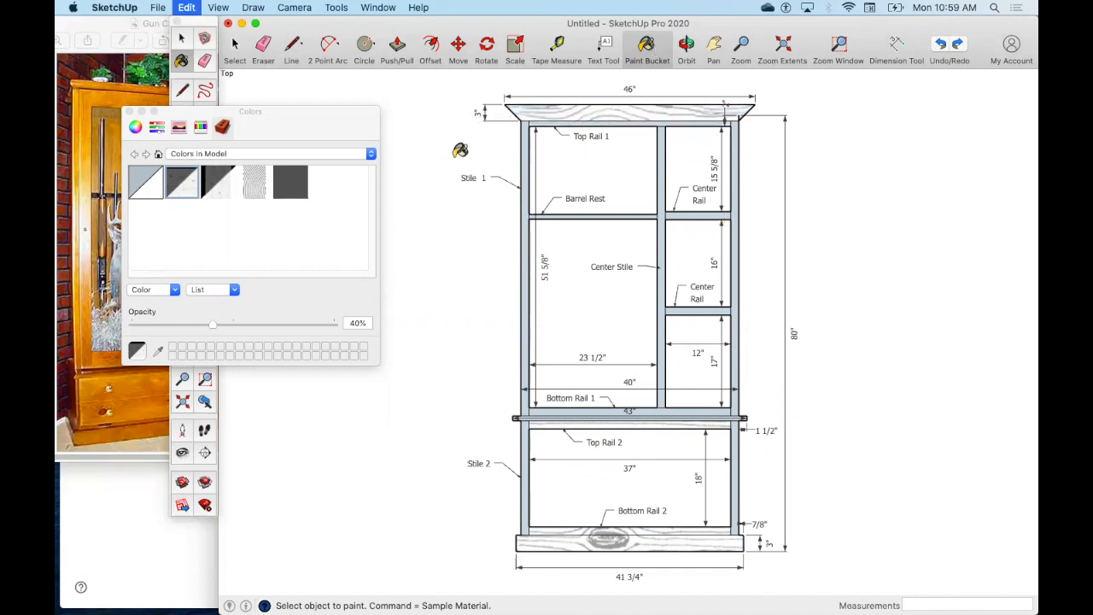
Paint both upper outer stiles and the center stile with the vertical wood-grain material
left_click(208, 194)
left_click(526, 196)
left_click(737, 208)
left_click(661, 215)
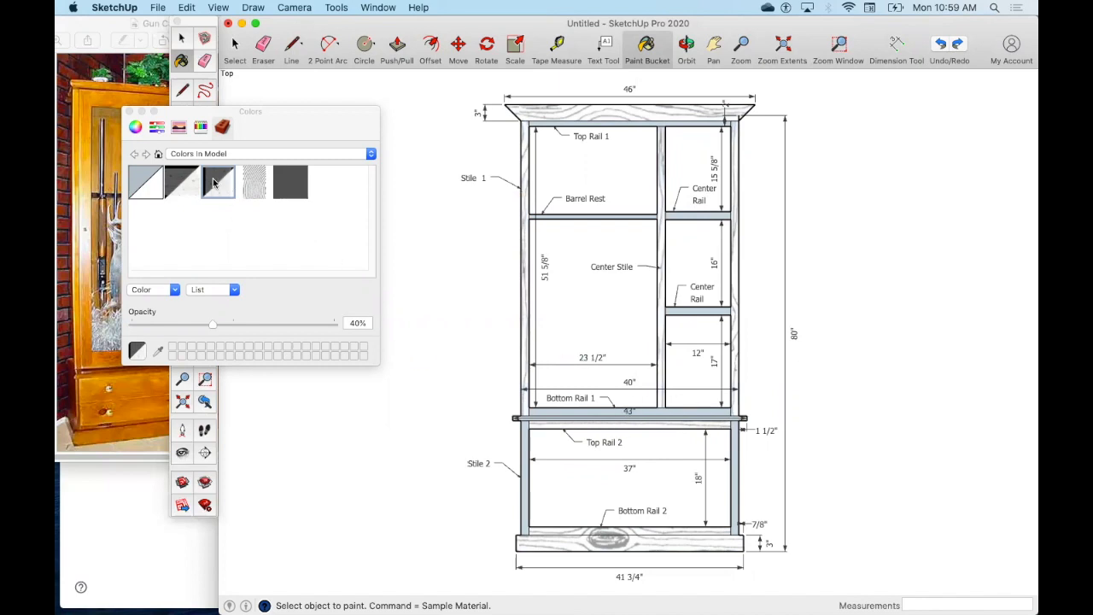
Paint Bottom Rail 1 and both center rails with the horizontal wood-grain material
left_click(169, 188)
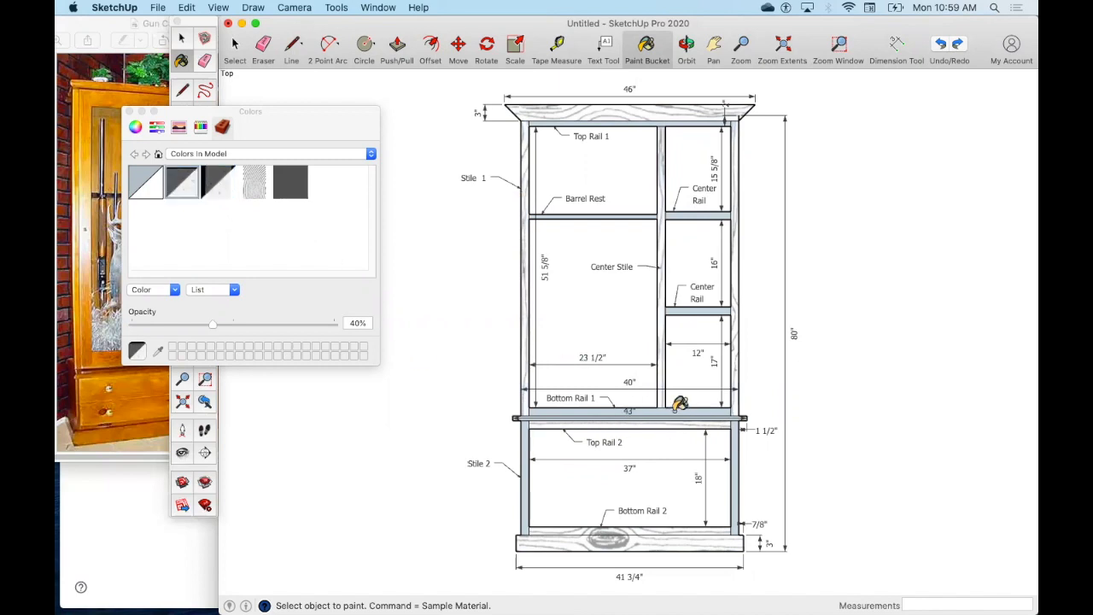
left_click(678, 410)
left_click(693, 309)
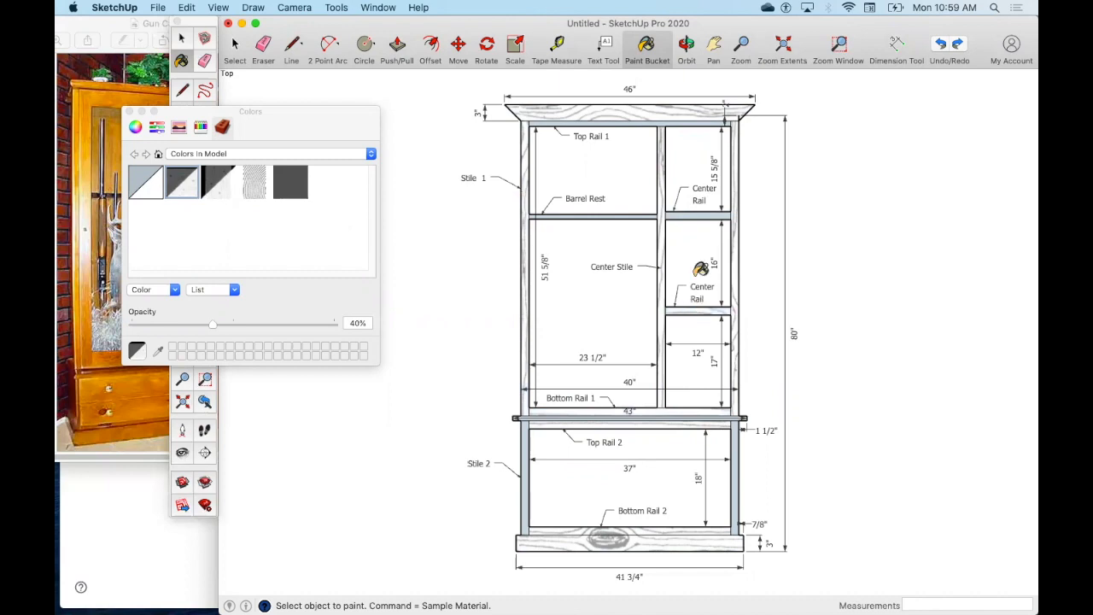
left_click(700, 214)
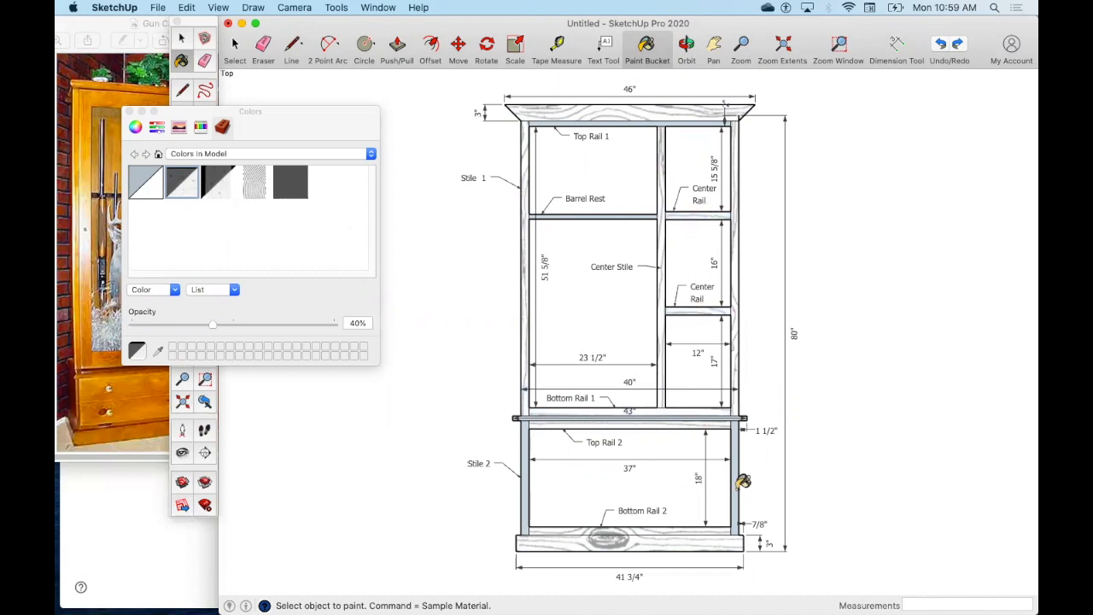
Paint both lower stiles with the vertical wood-grain material
left_click(218, 183)
left_click(524, 499)
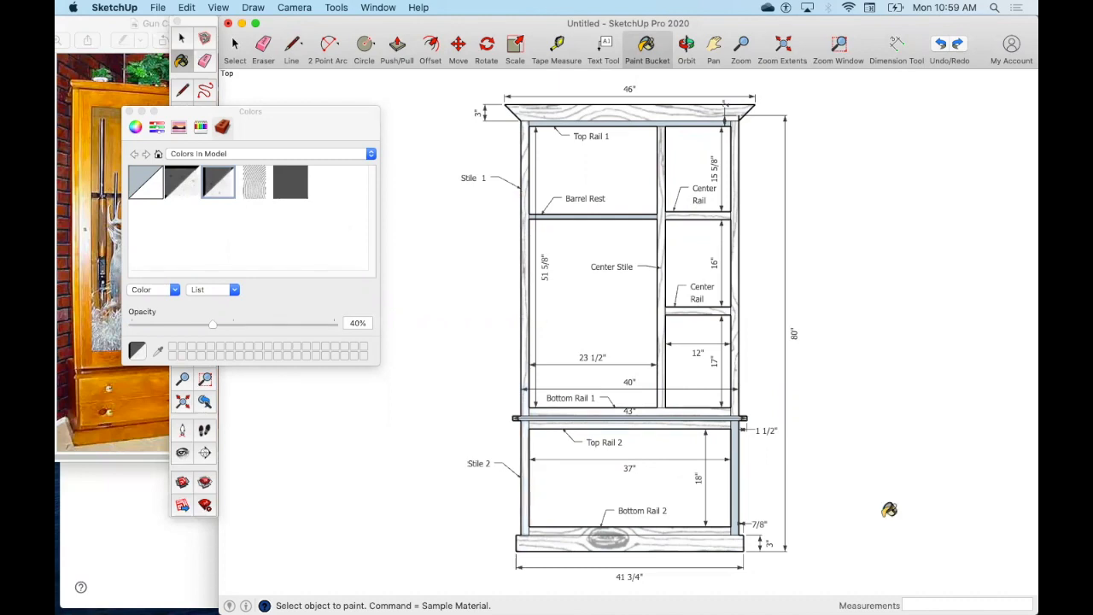
left_click(740, 495)
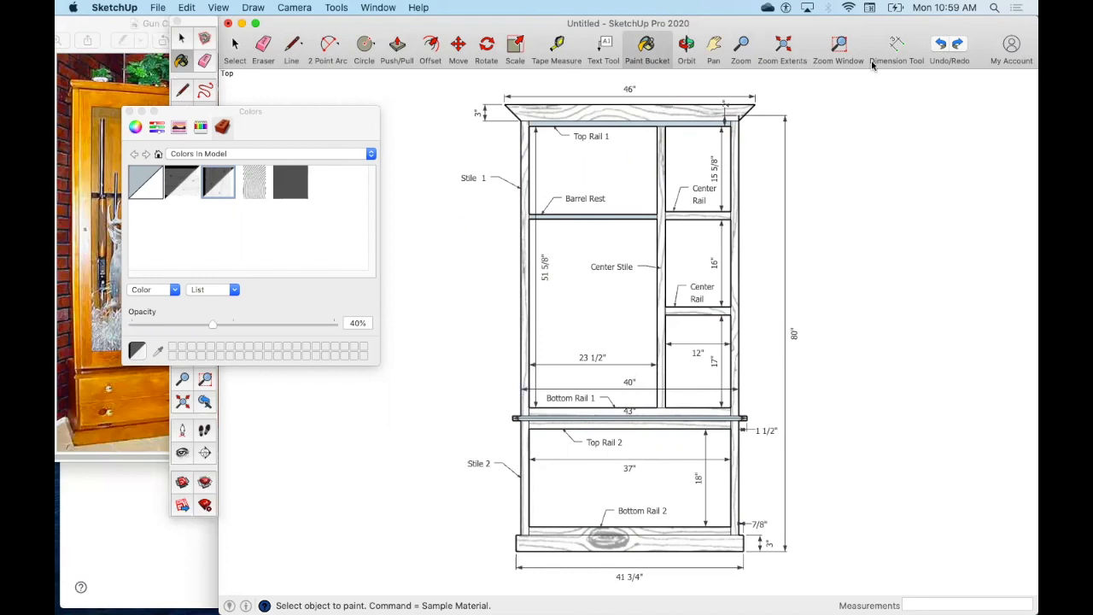
Dimension the height from the waist molding's underside to the base bottom, placed outside, and move the Stile 2 label clear of it
left_click(898, 43)
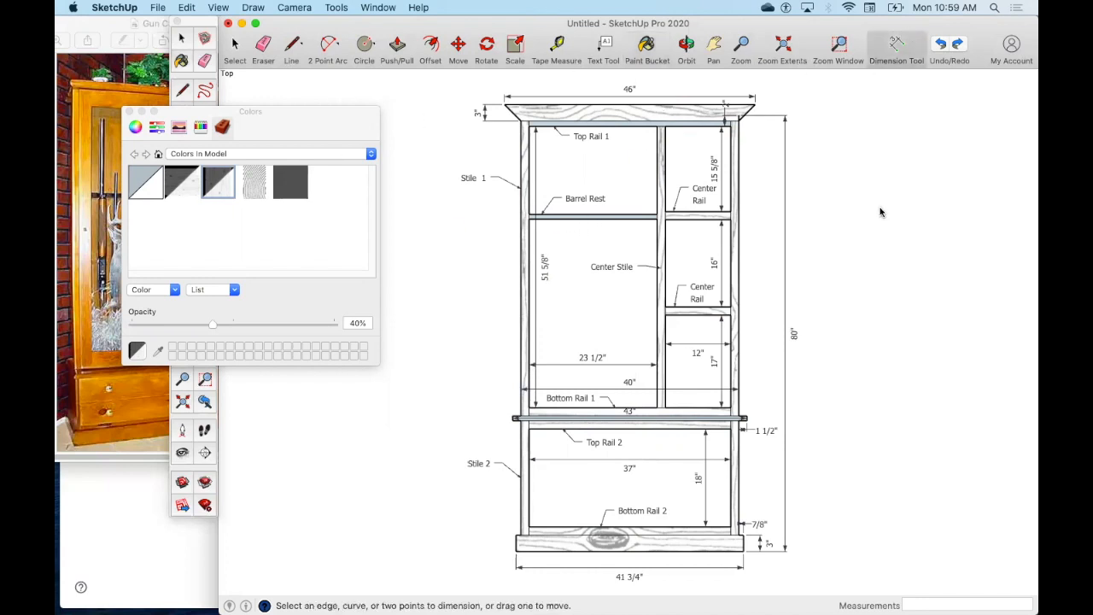
left_click(521, 420)
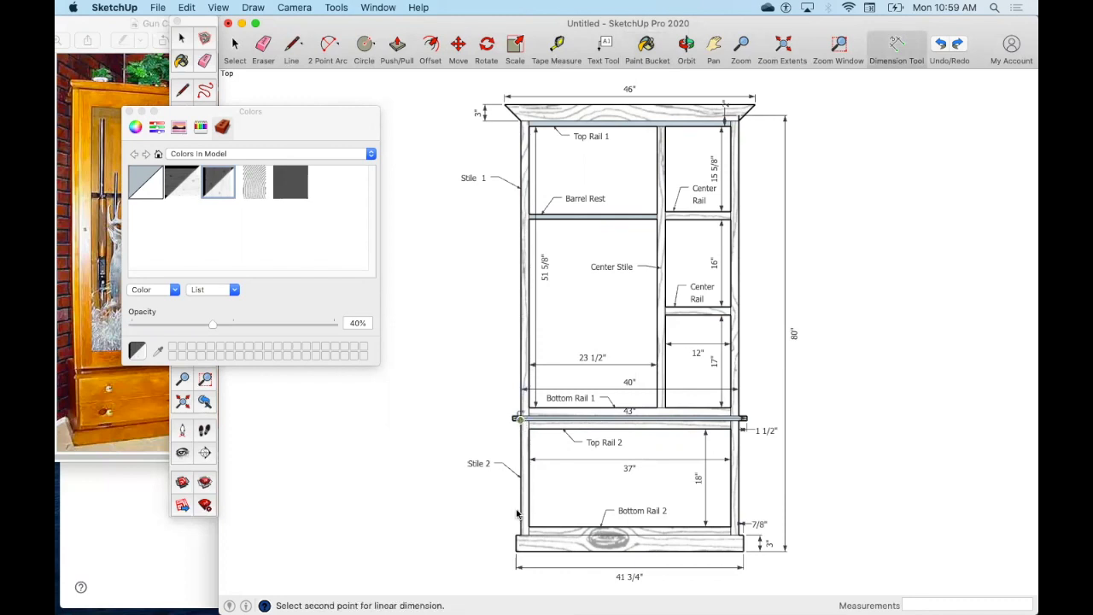
left_click(517, 553)
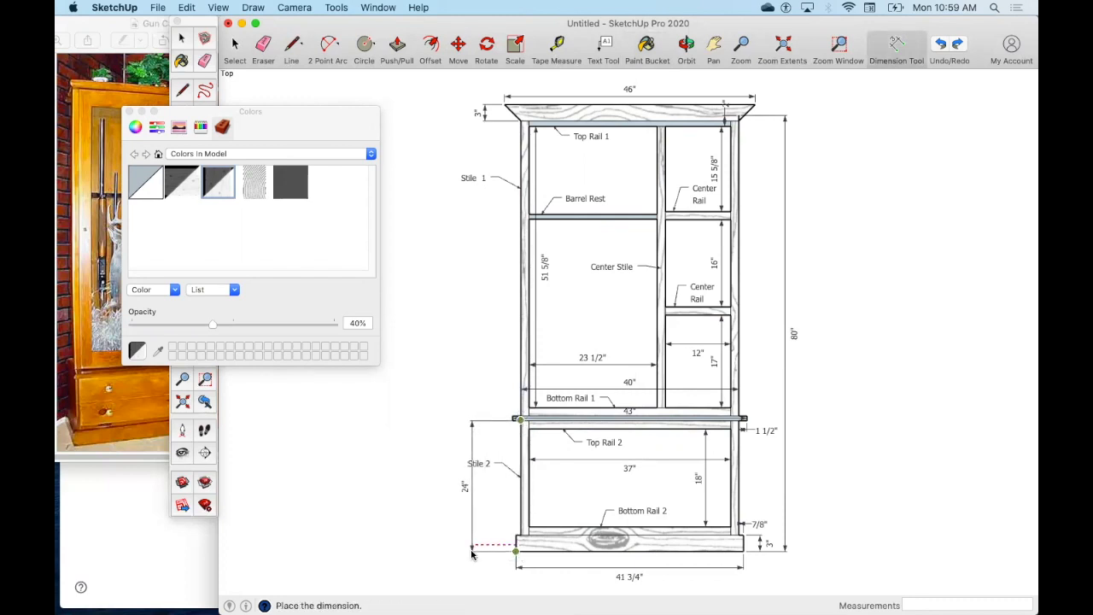
left_click(474, 542)
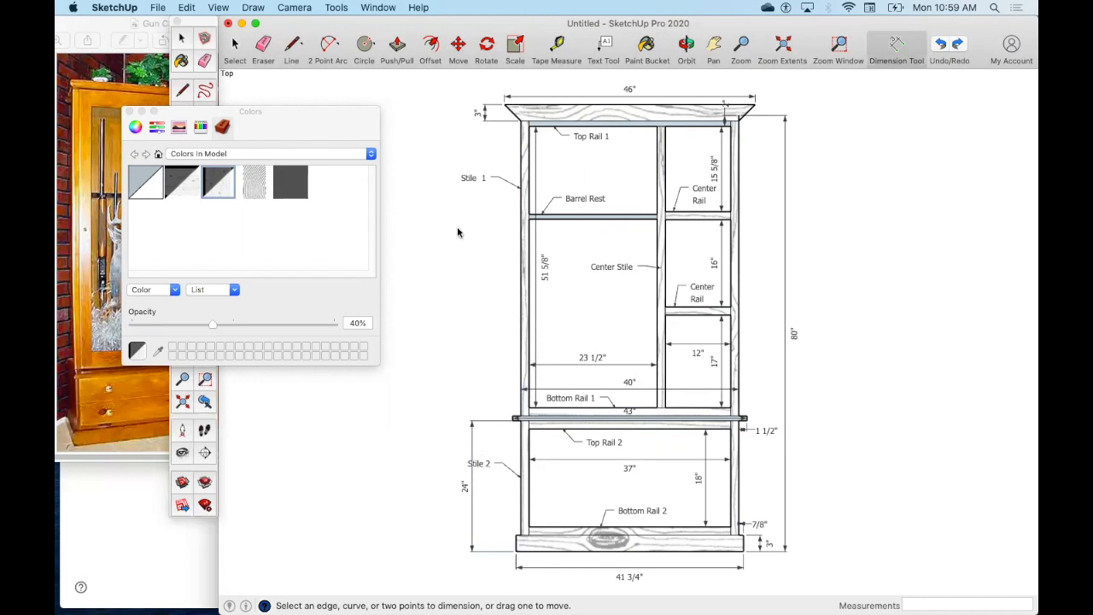
left_click(456, 45)
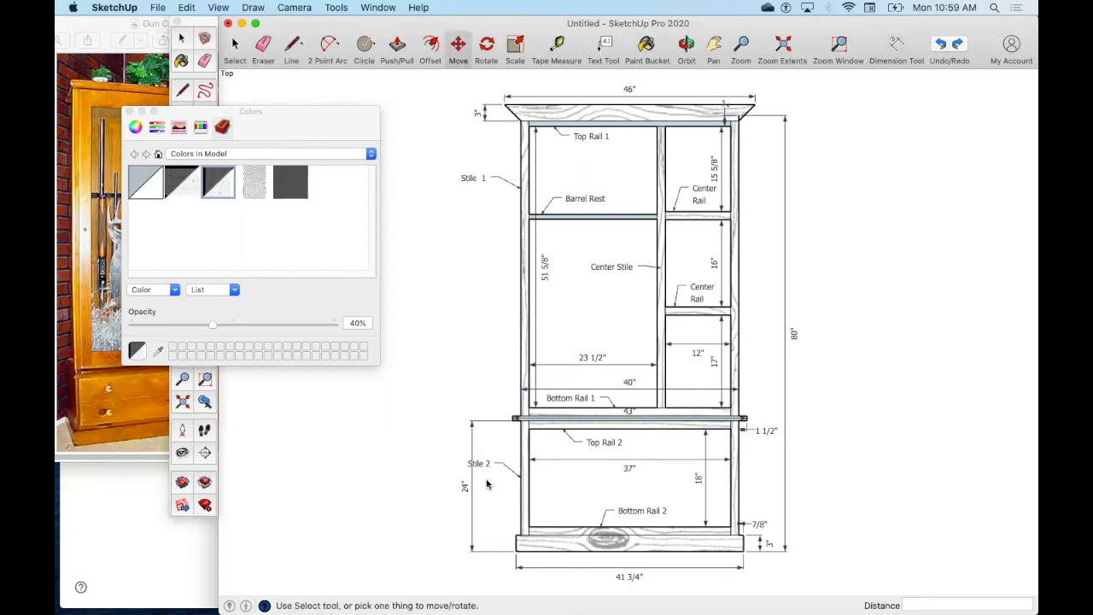
left_click_drag(491, 467, 497, 499)
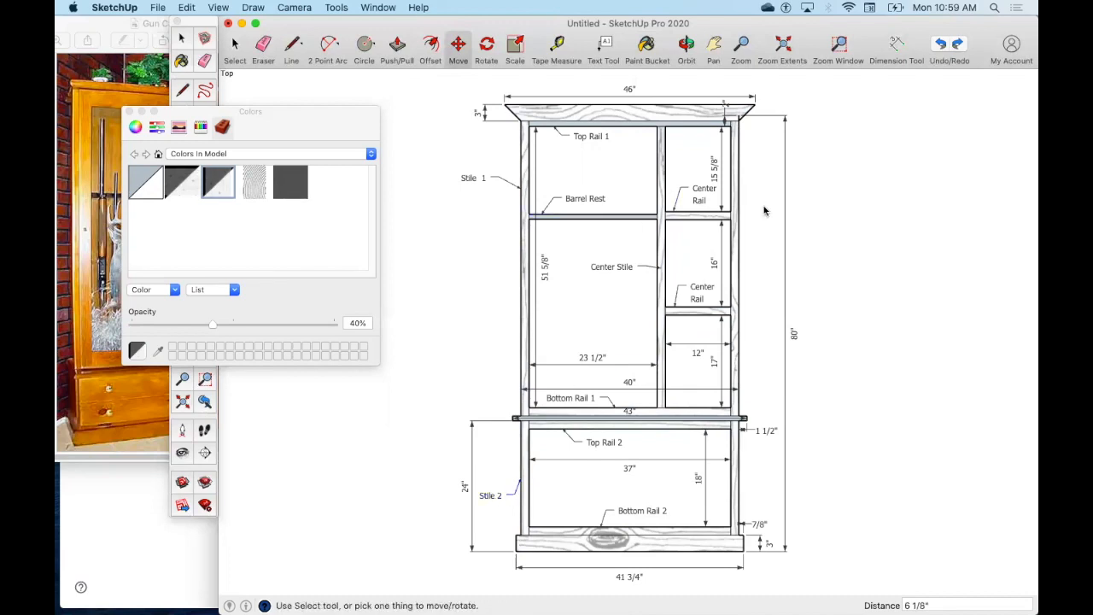
Dimension the upper section's height down to the waist molding, placed outside the cabinet, and move the overall height dimension farther out
left_click(893, 44)
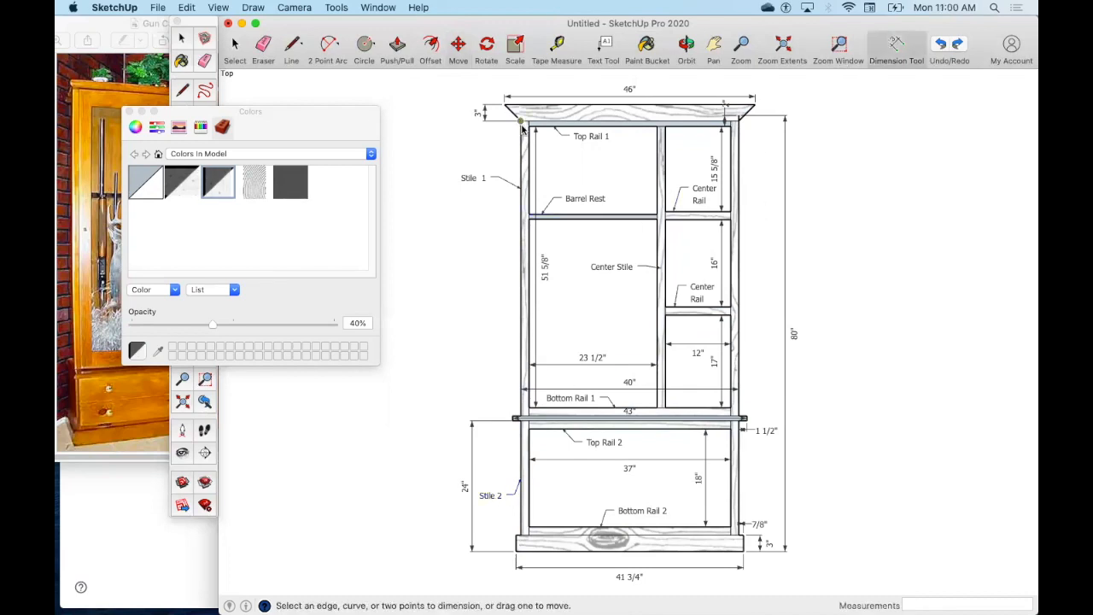
left_click(738, 115)
left_click(739, 416)
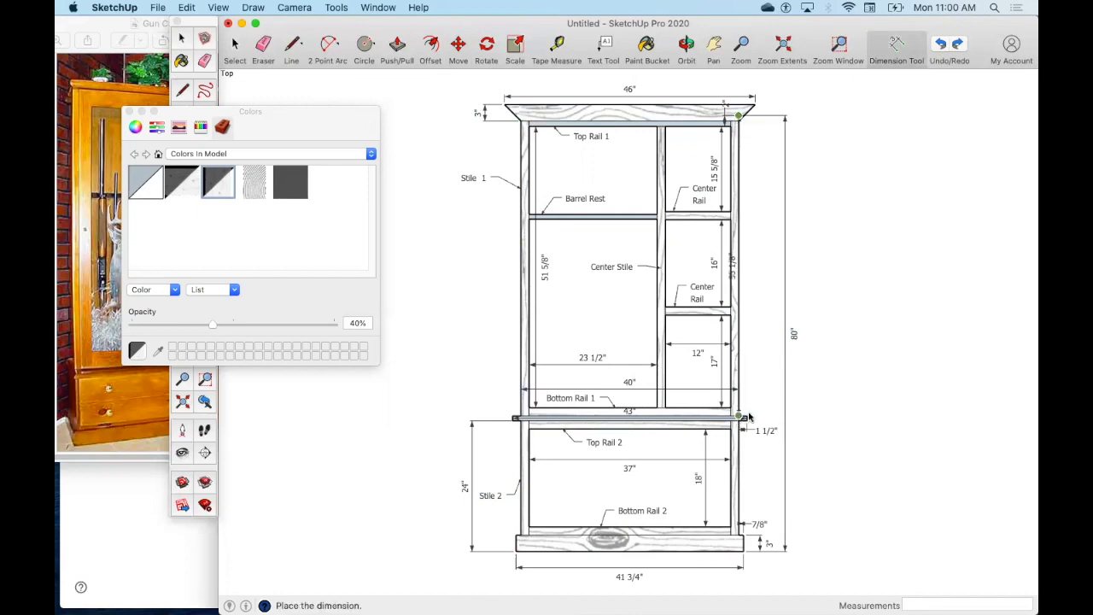
left_click(772, 414)
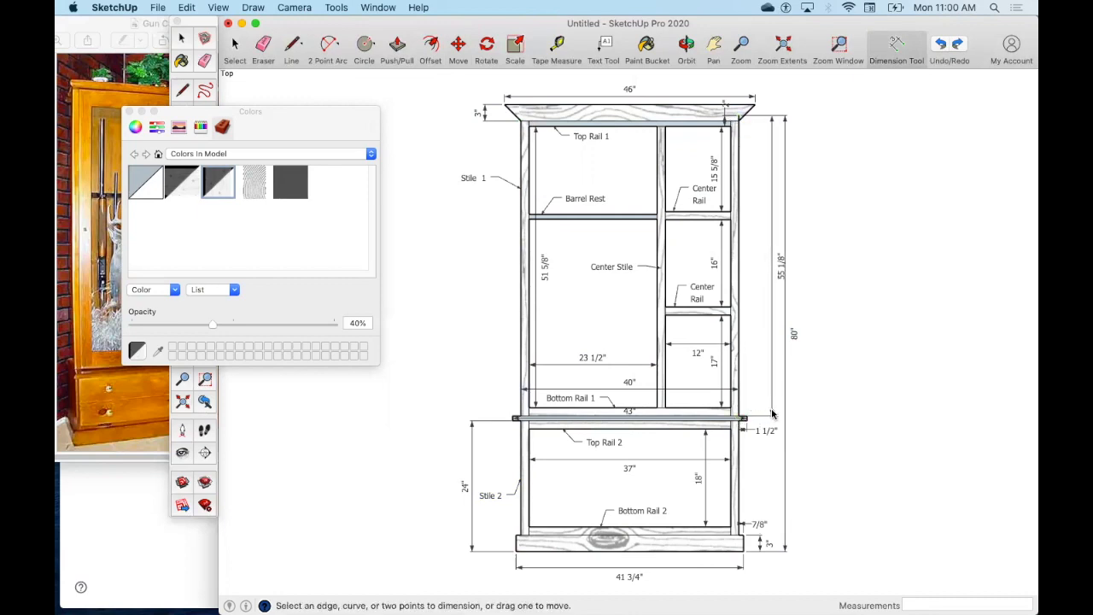
left_click(794, 332)
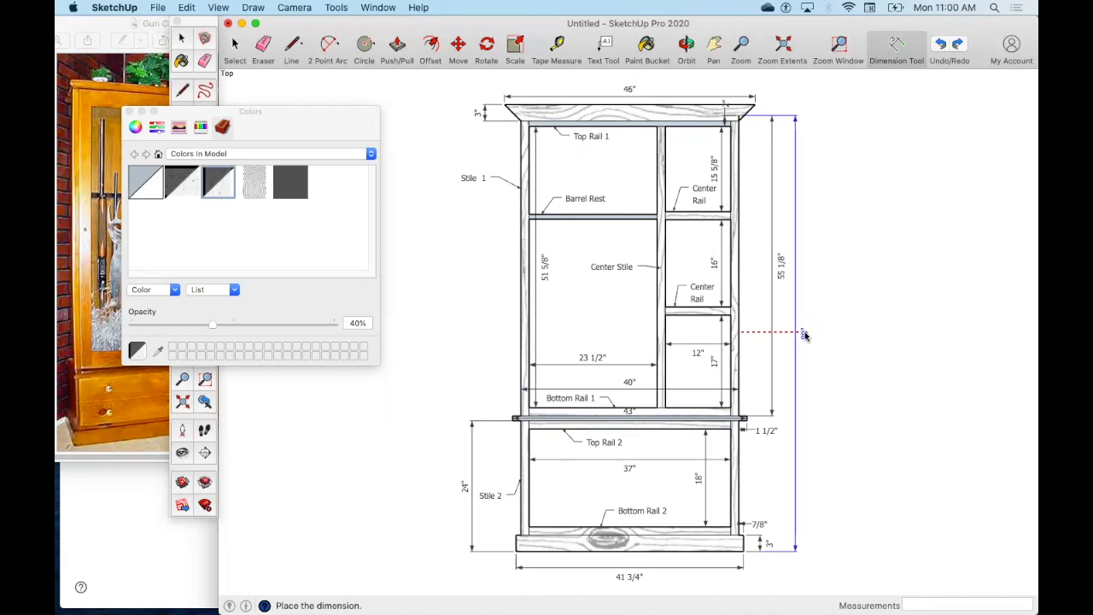
left_click(803, 334)
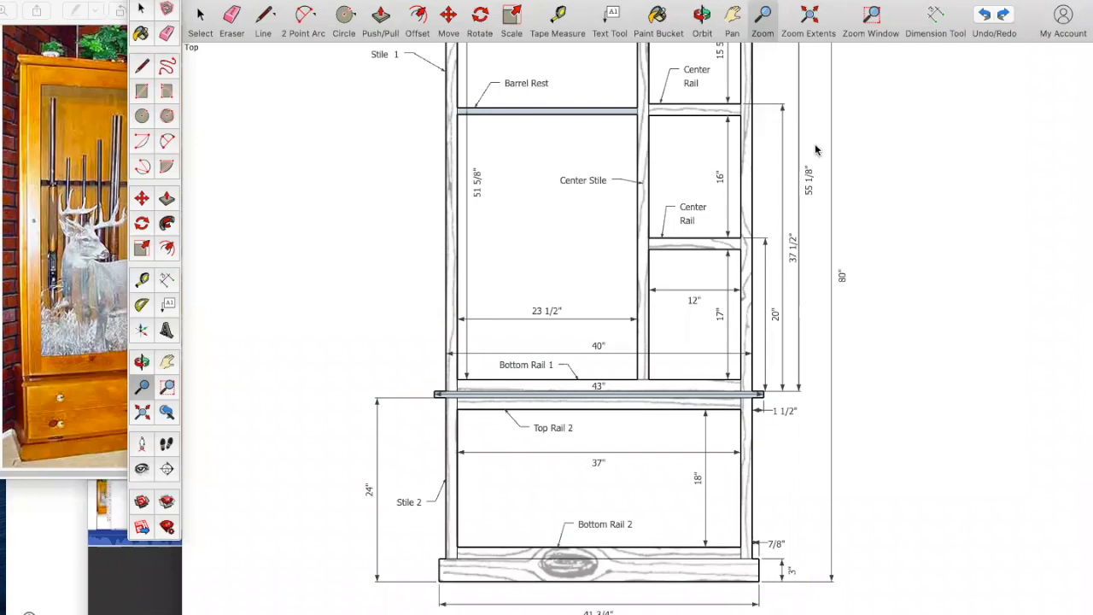
Dimension the height from Bottom Rail 2's upper edge to the base bottom and set its text position to Outside Start
left_click(731, 17)
left_click_drag(721, 265, 724, 163)
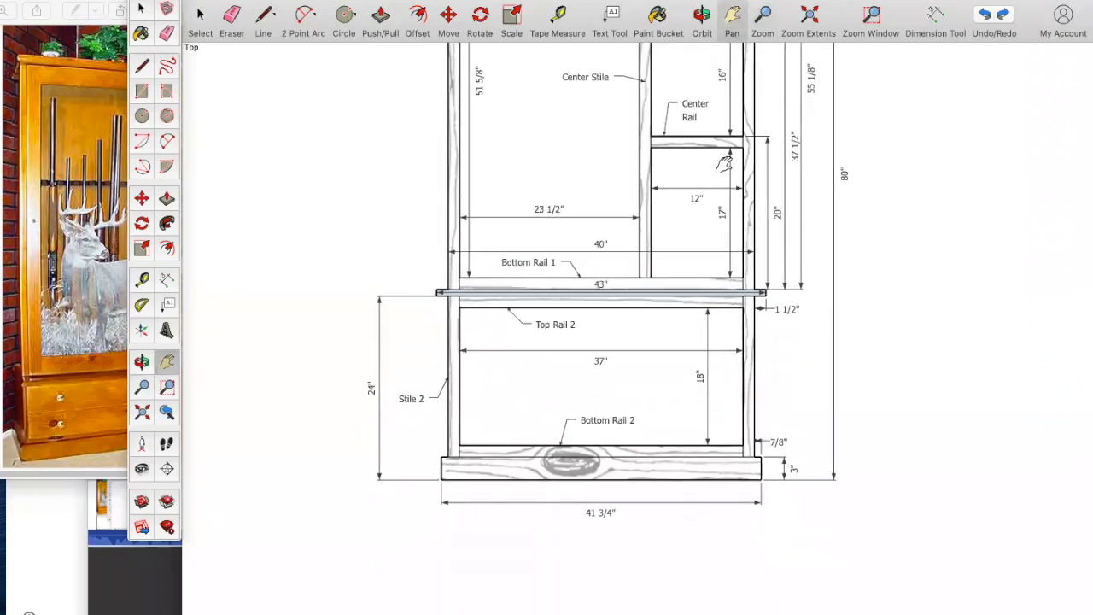
left_click(935, 17)
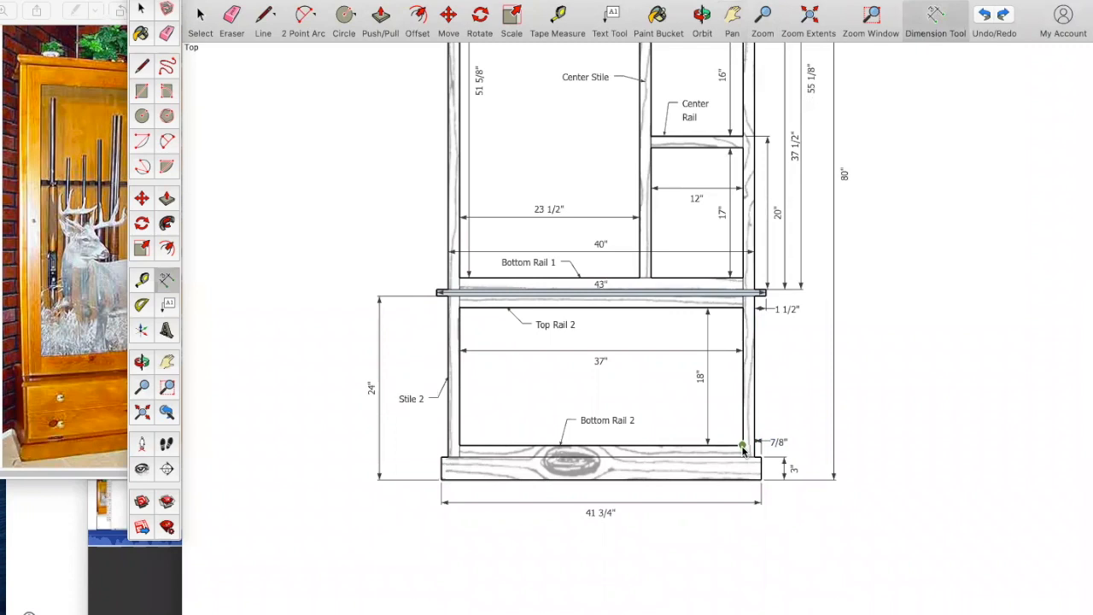
left_click(760, 479)
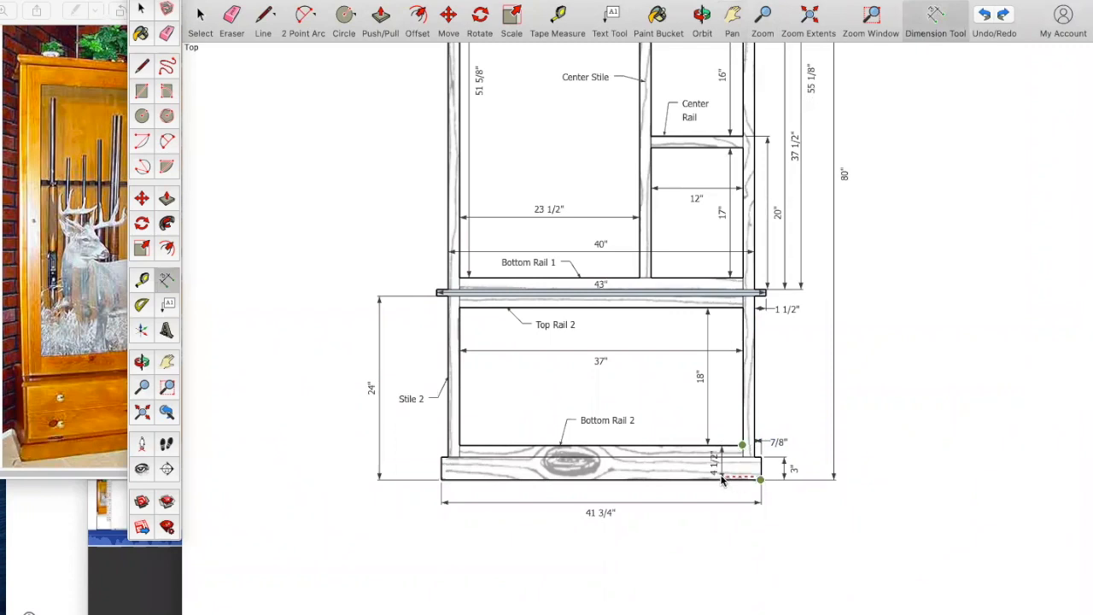
left_click(724, 480)
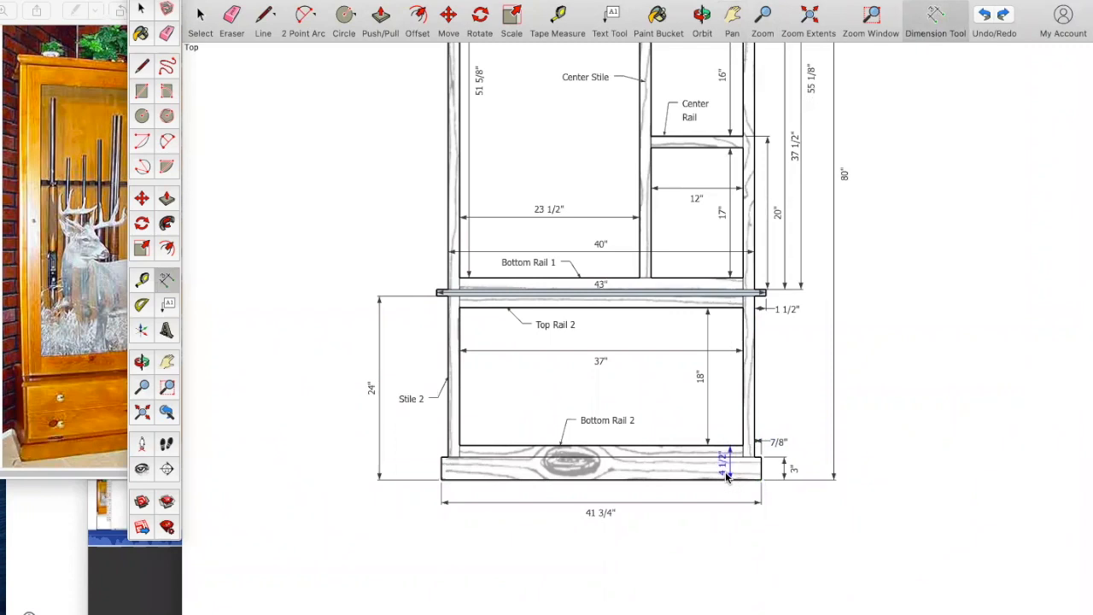
right_click(727, 478)
mouse_move(774, 570)
left_click(886, 571)
Dimension the width of the lower stile labelled Stile 2 and set its text position to Outside Start
left_click(448, 295)
left_click(460, 295)
left_click(453, 333)
right_click(453, 332)
mouse_move(495, 427)
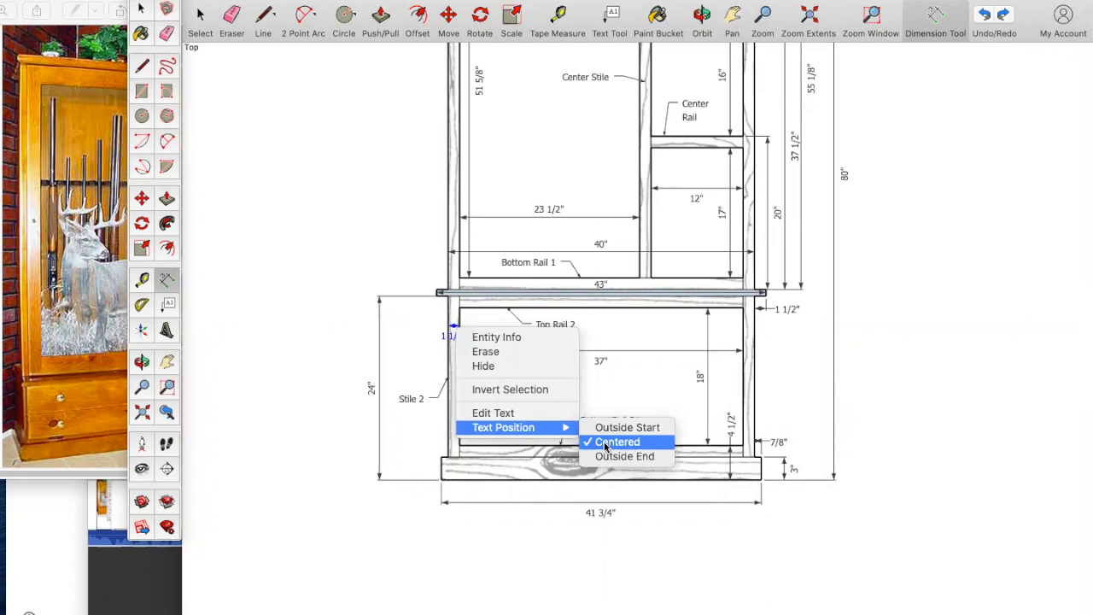
left_click(622, 427)
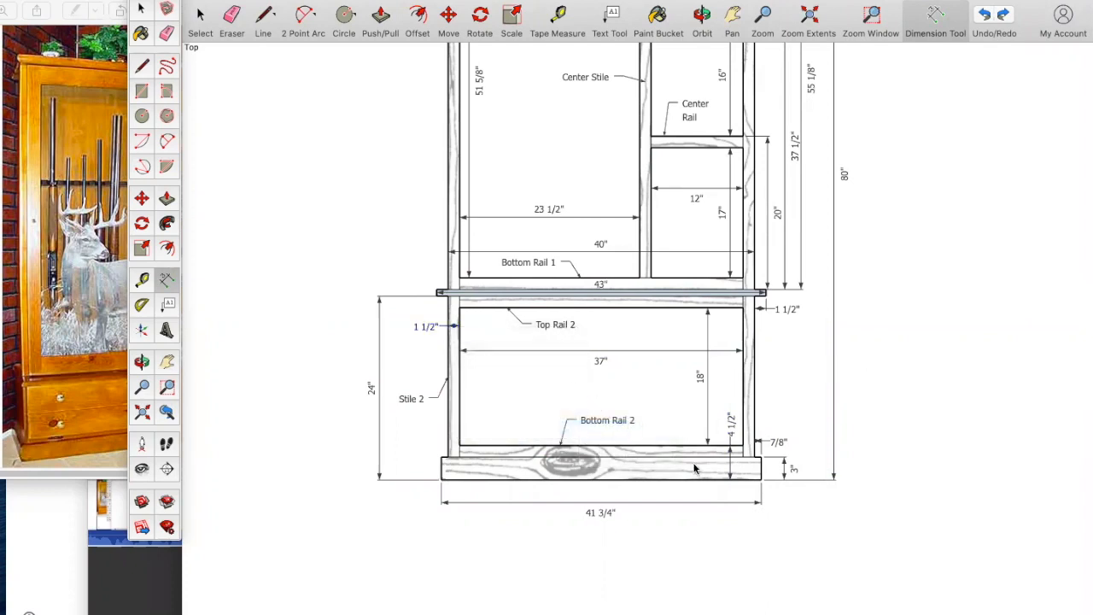
Dimension the height of Top Rail 2 and set its text position to Outside End
left_click(742, 296)
left_click(742, 307)
left_click(664, 307)
right_click(664, 305)
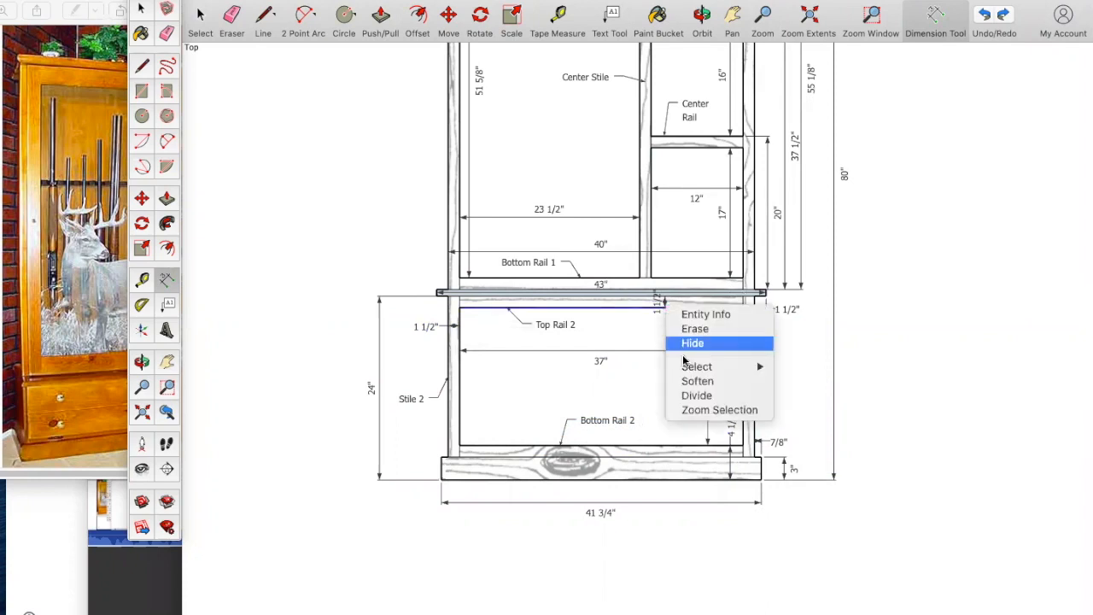
left_click(651, 327)
right_click(657, 316)
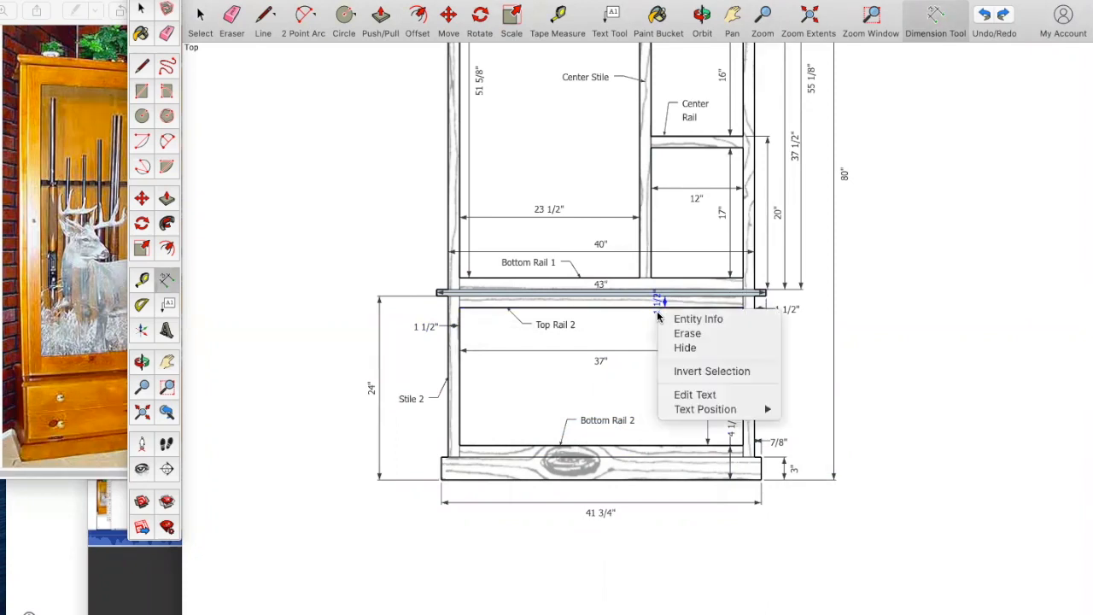
mouse_move(711, 411)
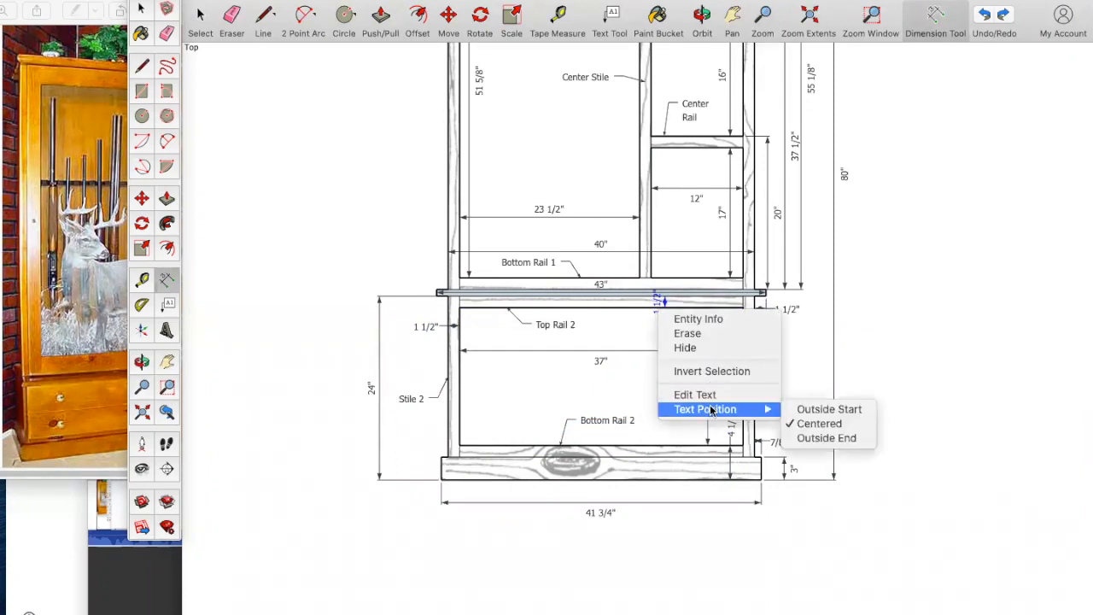
left_click(825, 437)
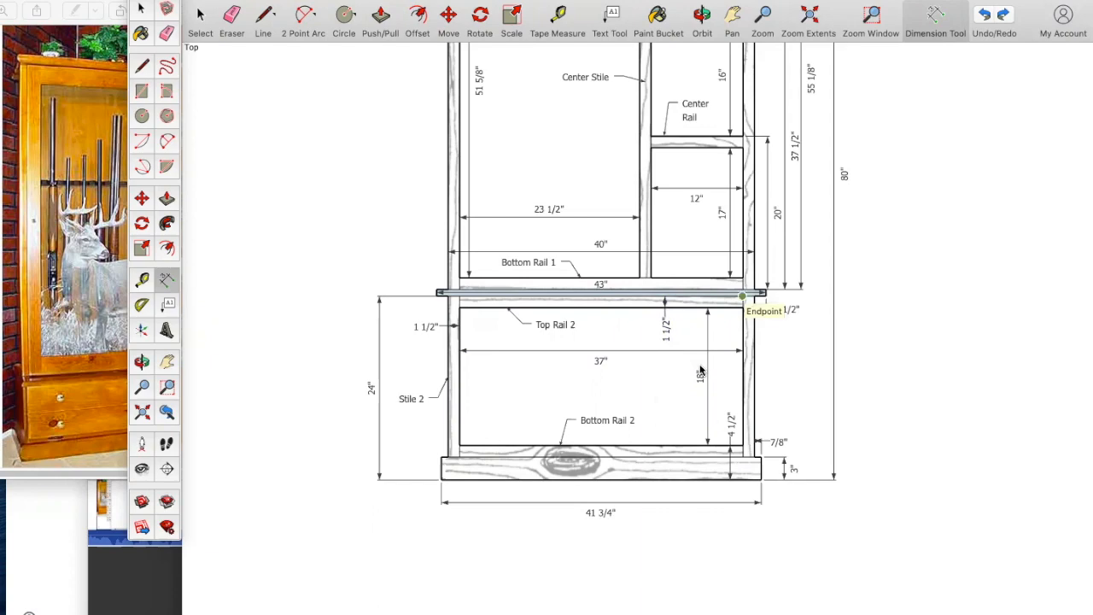
Dimension the width of the upper stile labelled Stile 1 and set its text position to Outside Start
left_click(732, 15)
left_click_drag(709, 162, 732, 380)
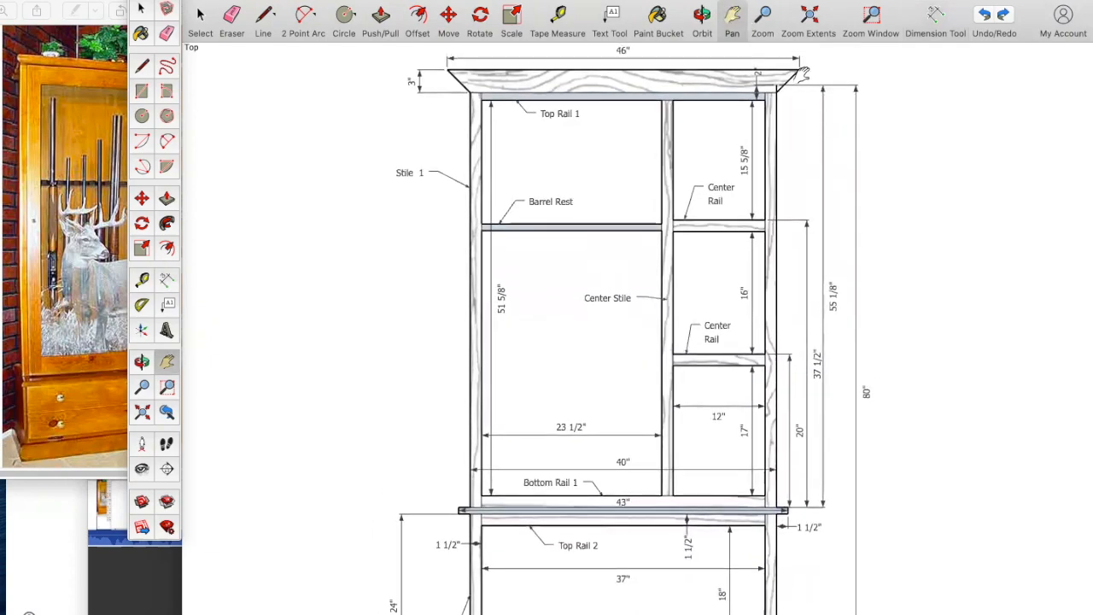
left_click_drag(676, 488, 676, 445)
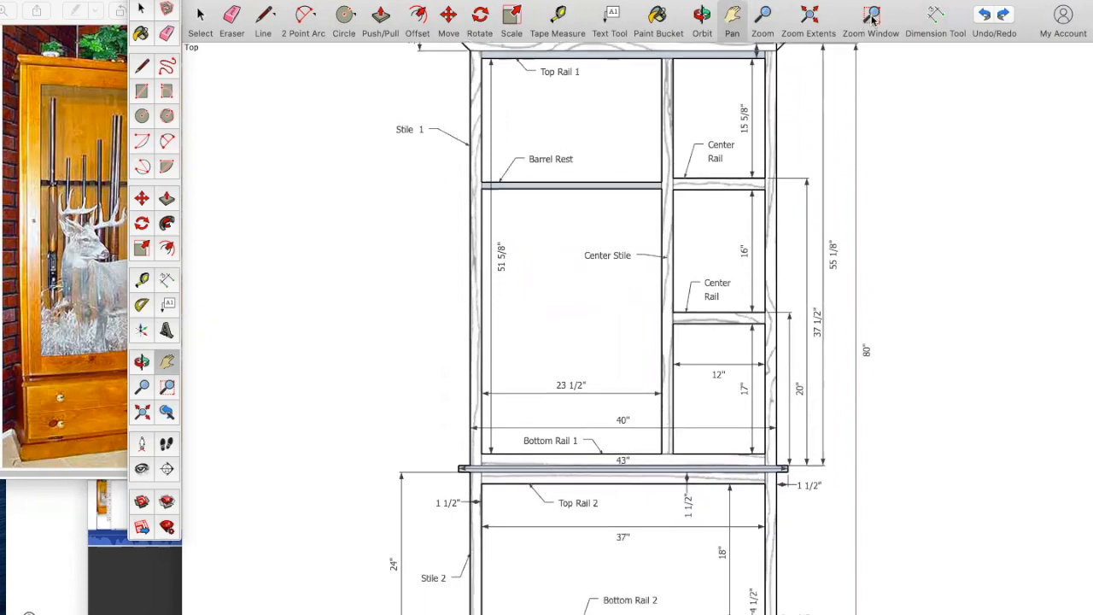
left_click(936, 13)
key("Escape")
left_click(468, 467)
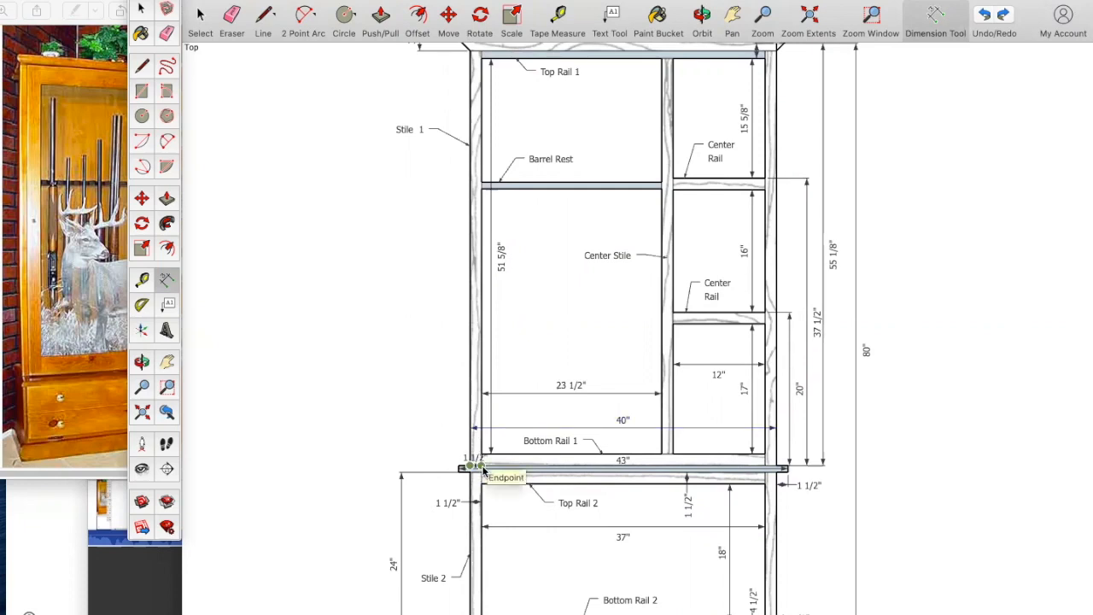
left_click(482, 468)
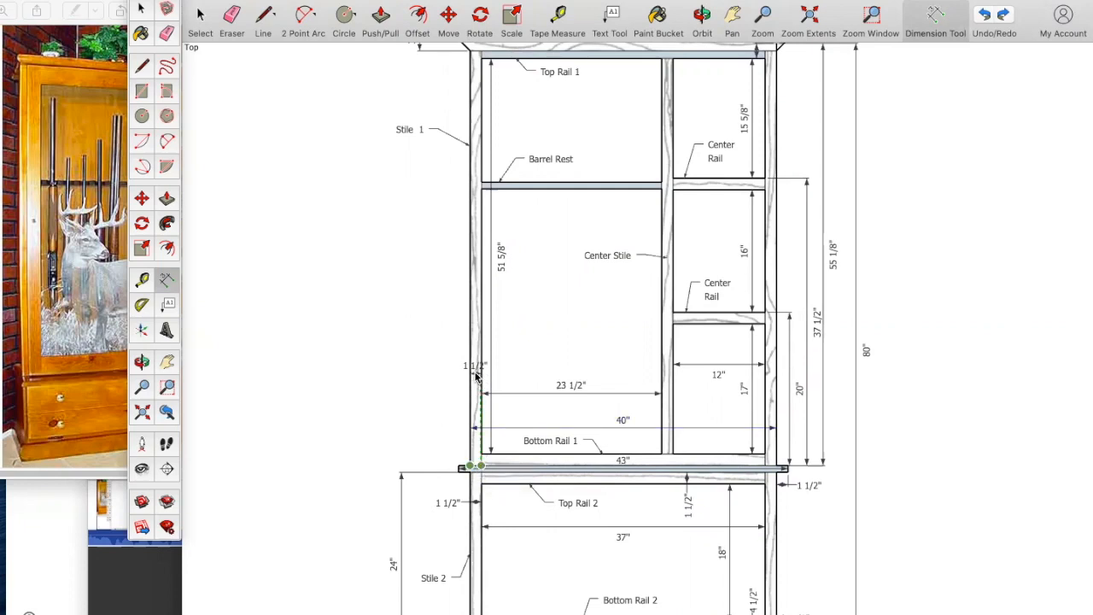
left_click(477, 361)
right_click(476, 361)
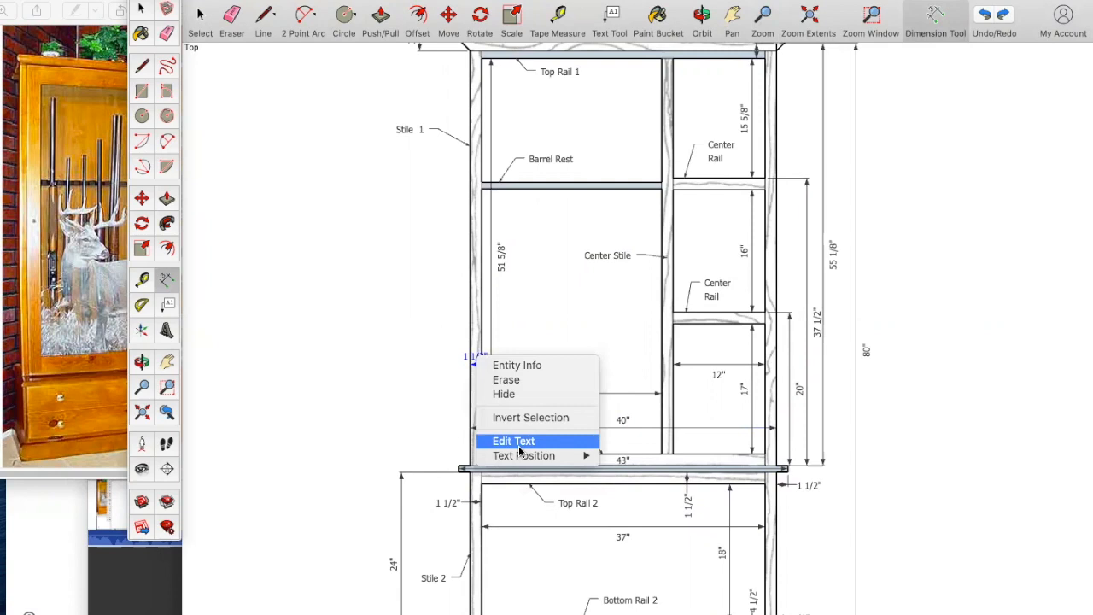
mouse_move(564, 456)
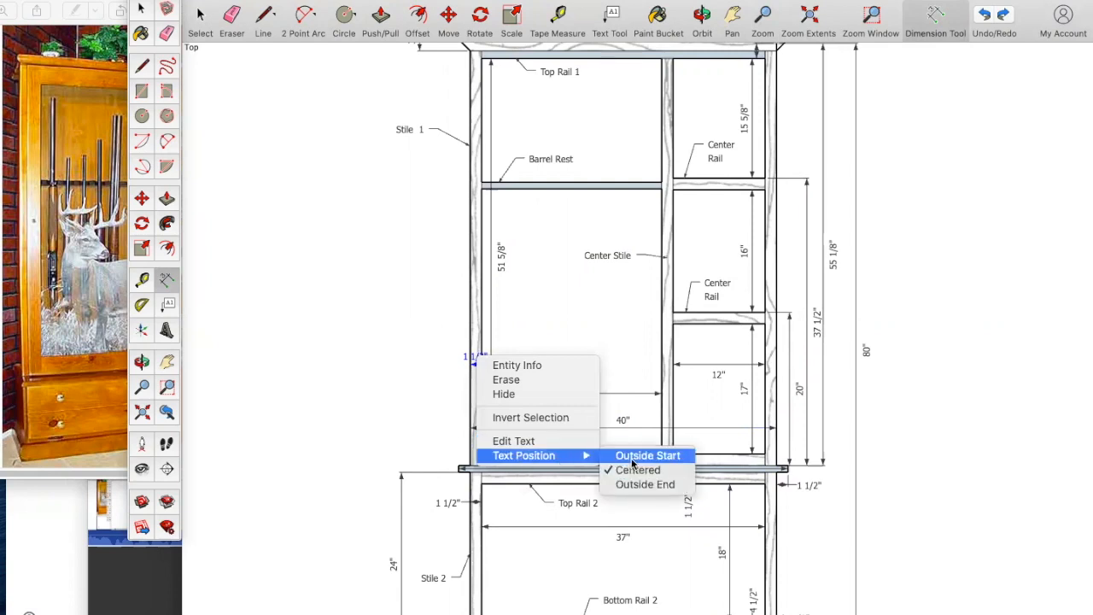
left_click(633, 457)
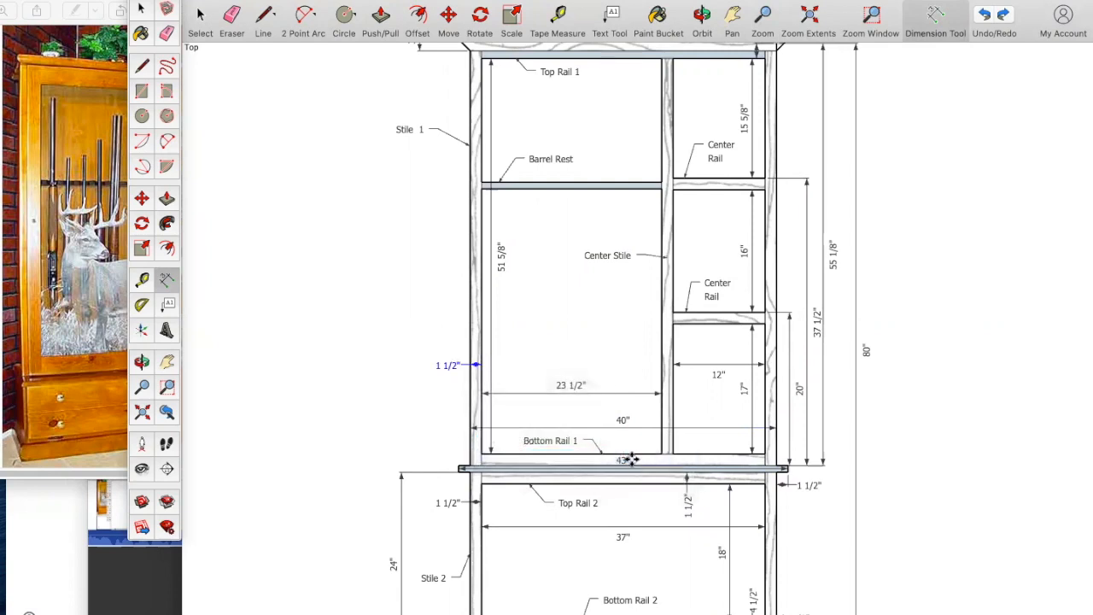
Dimension the height of the upper center rail and set its text position to Outside End
left_click(672, 178)
left_click(672, 188)
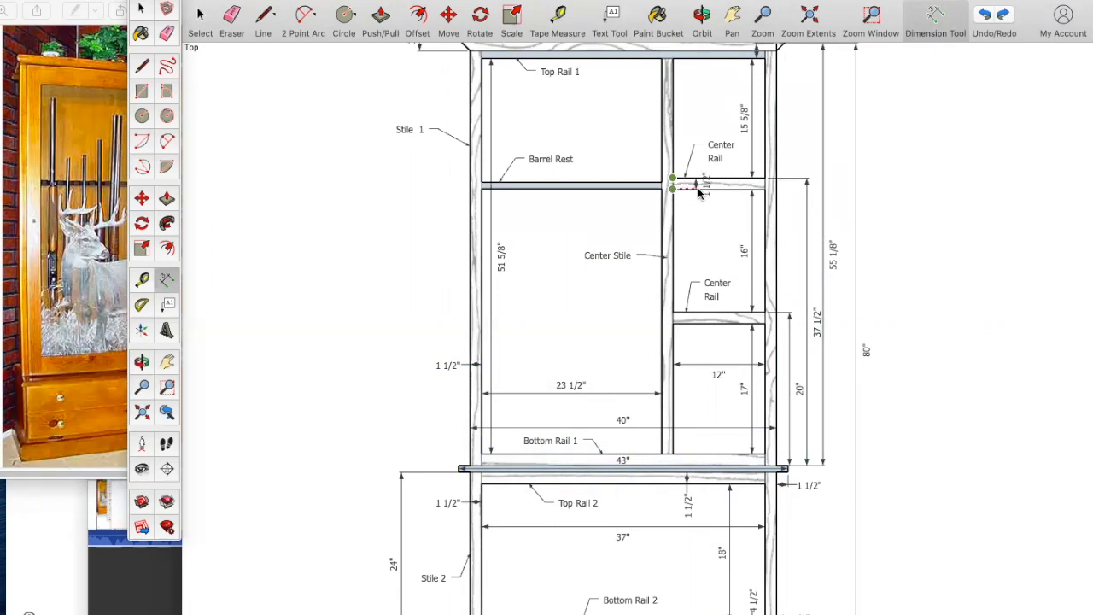
right_click(707, 187)
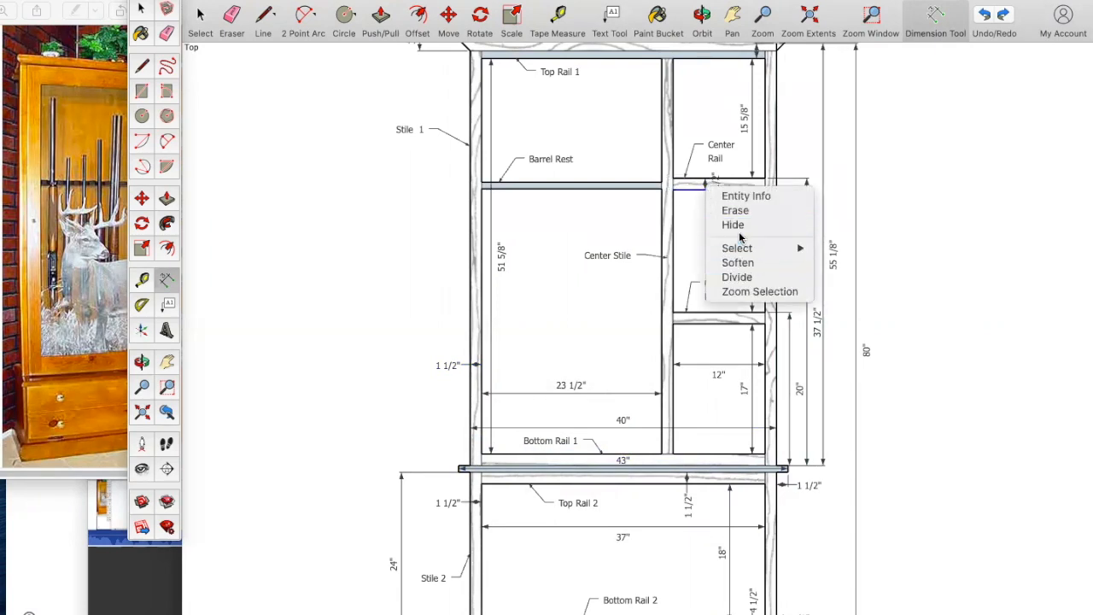
left_click(737, 277)
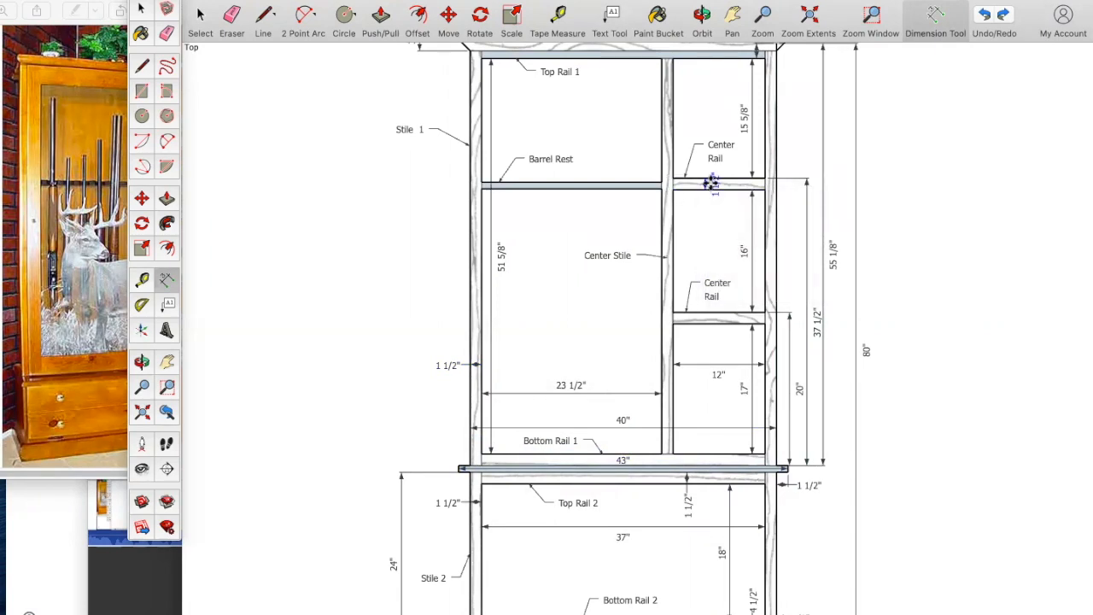
right_click(711, 183)
mouse_move(773, 281)
left_click(877, 311)
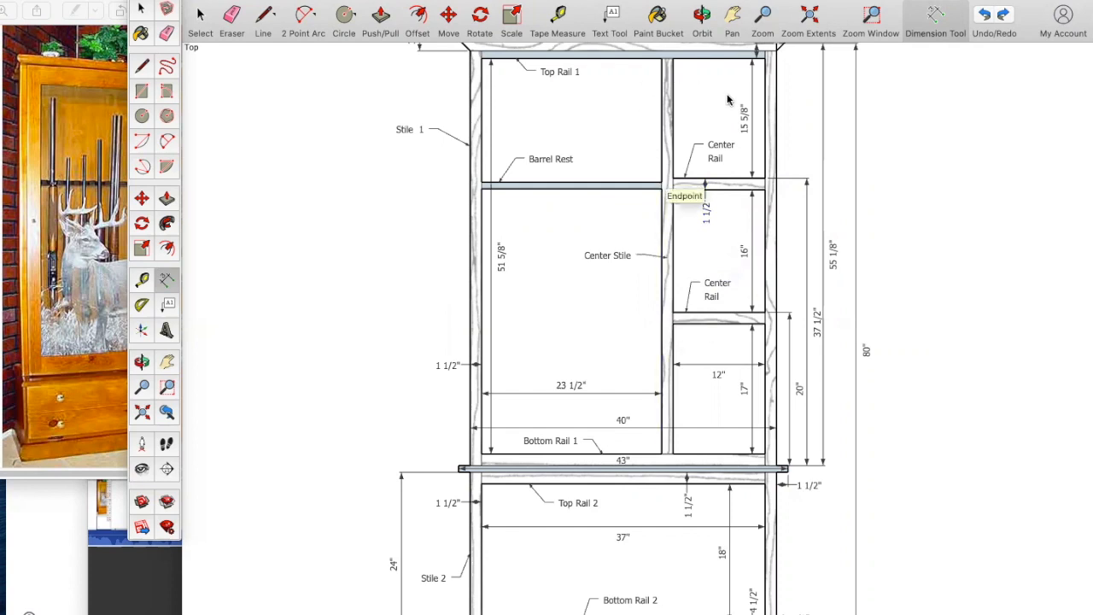
Dimension the width of the center stile below the lower center rail and set its text position to Outside End
left_click(663, 183)
left_click(671, 455)
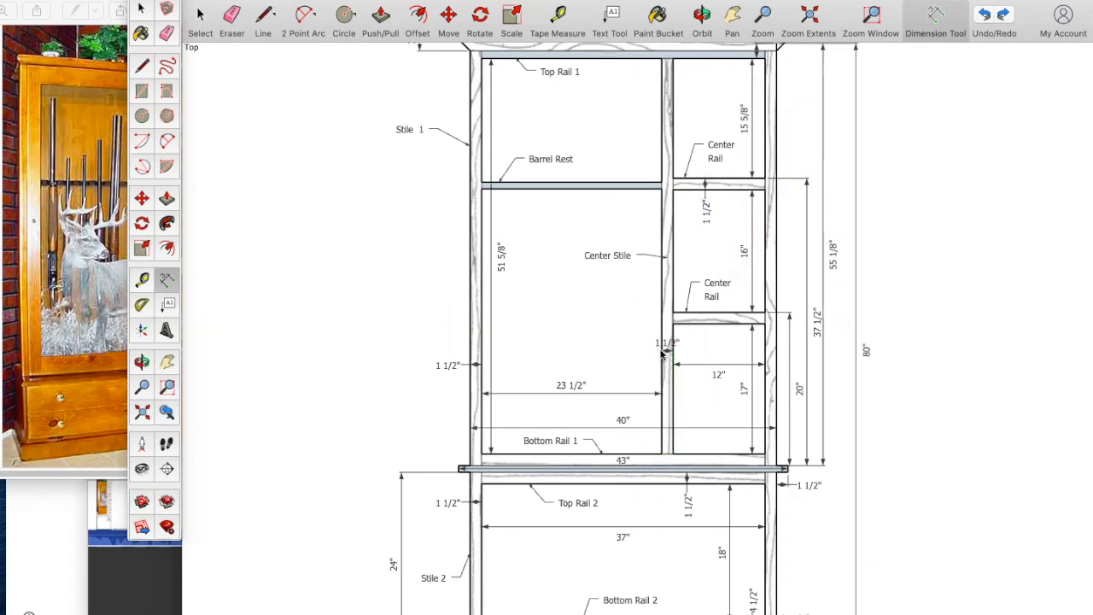
left_click(625, 351)
right_click(665, 345)
mouse_move(697, 445)
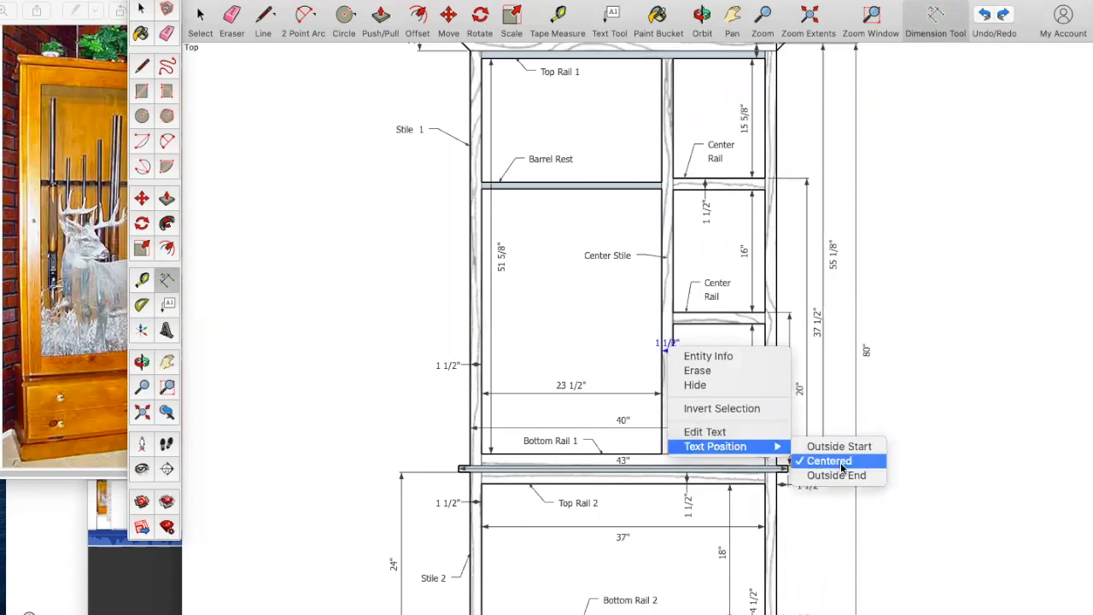
left_click(854, 475)
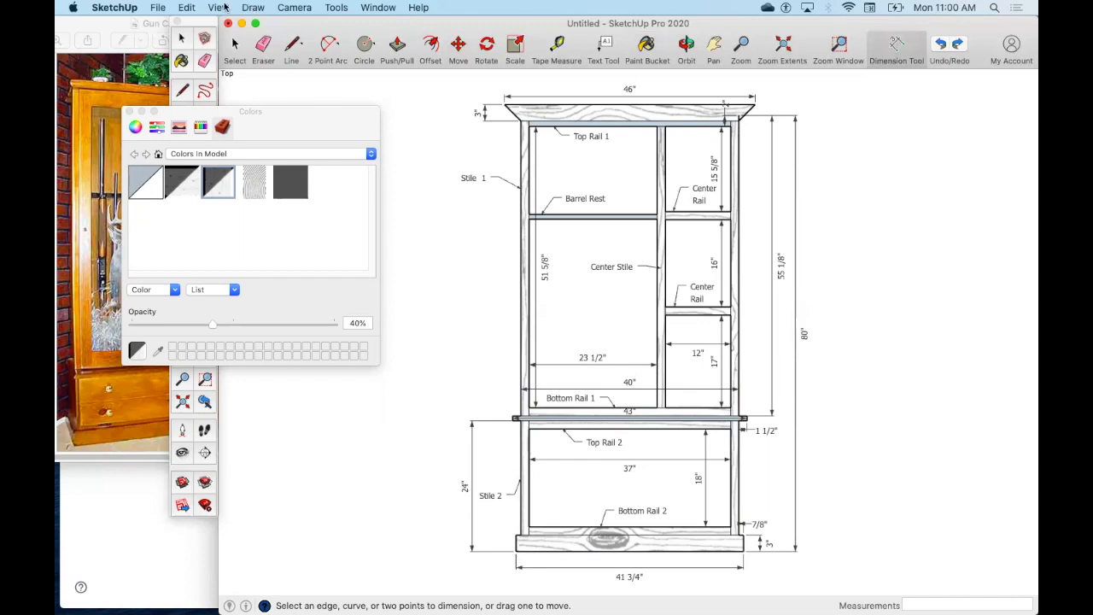
Save the model in the Documents folder as CM 2 Example Project, in SketchUp Models (*.skp) format
left_click(158, 8)
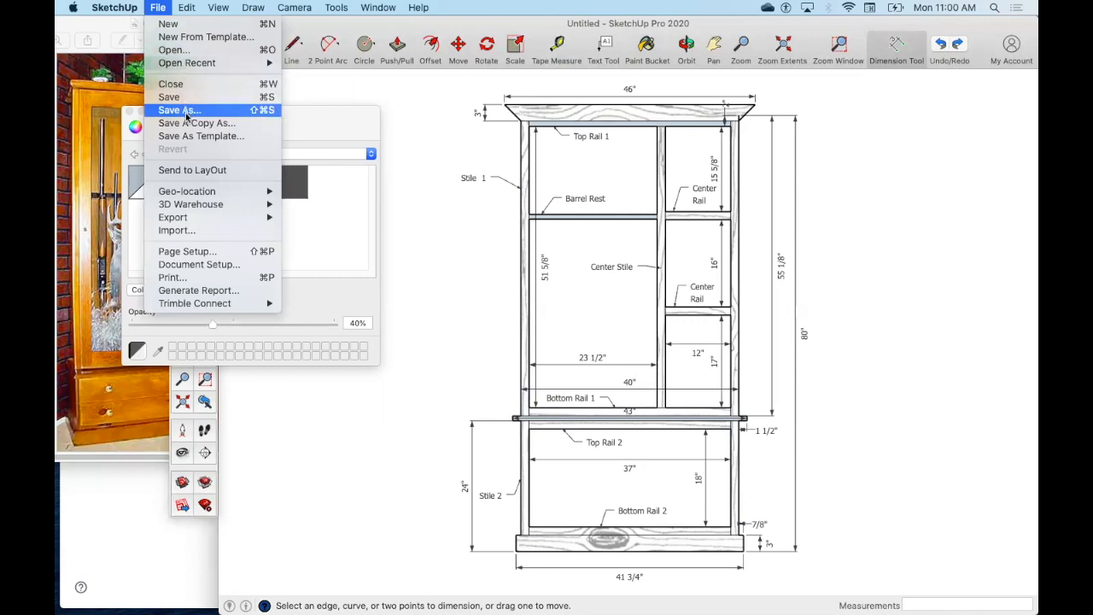
left_click(243, 101)
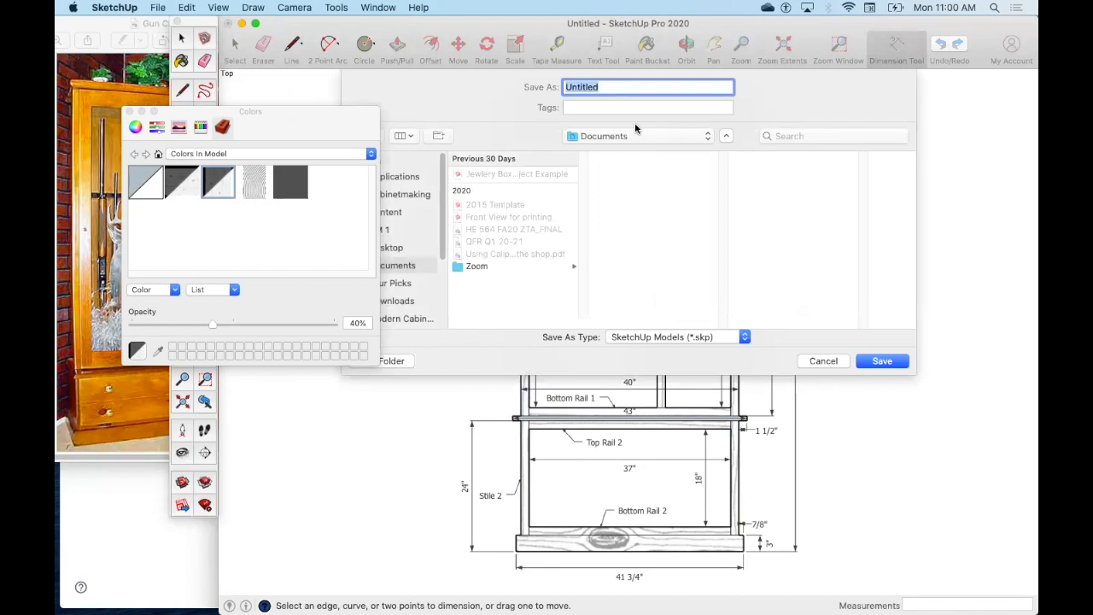
type("CM 2 Example Project")
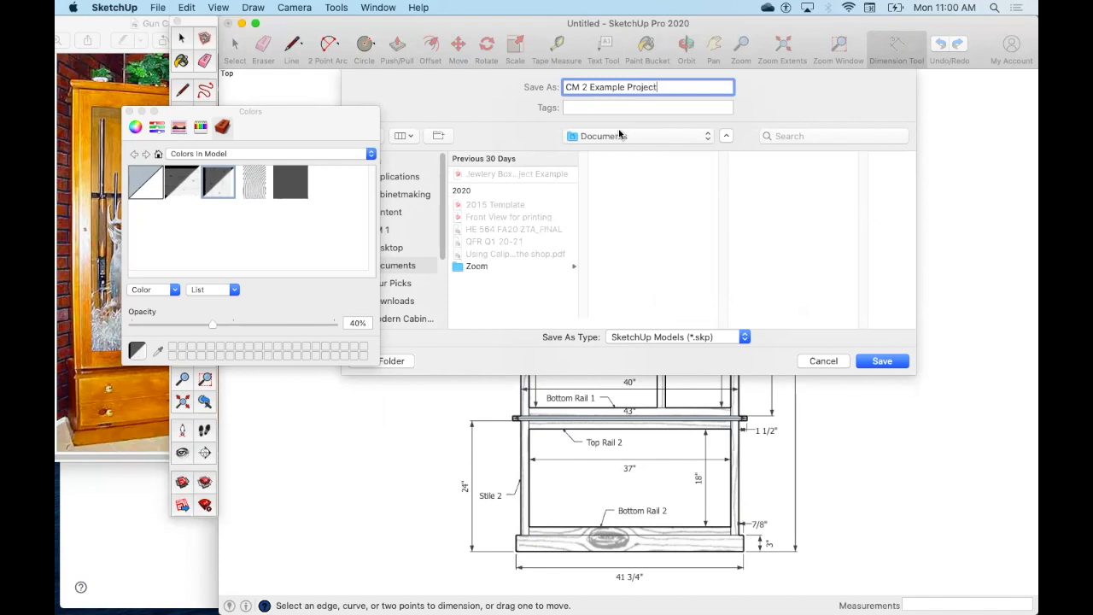
left_click(881, 361)
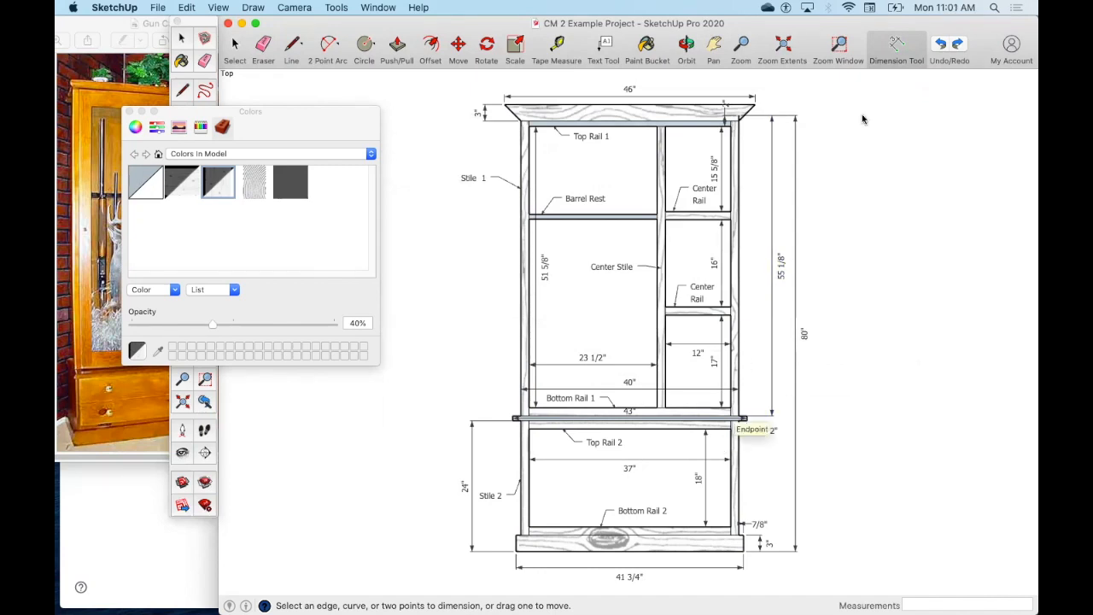
left_click(714, 46)
mouse_move(822, 354)
left_mouse_down()
mouse_move(658, 341)
mouse_move(679, 342)
mouse_move(668, 336)
left_mouse_up()
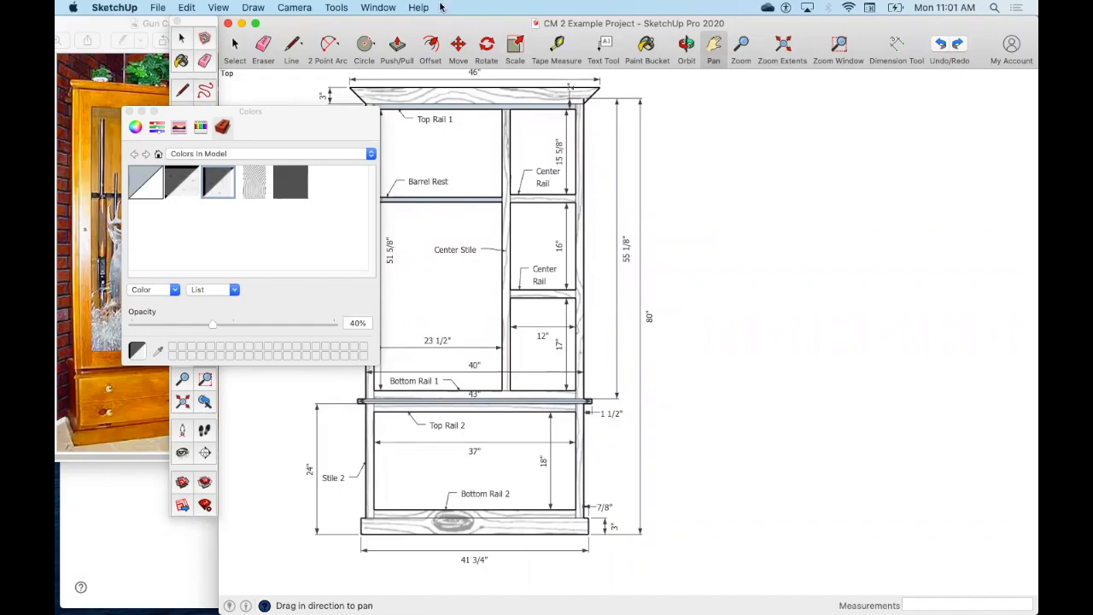
left_click(292, 48)
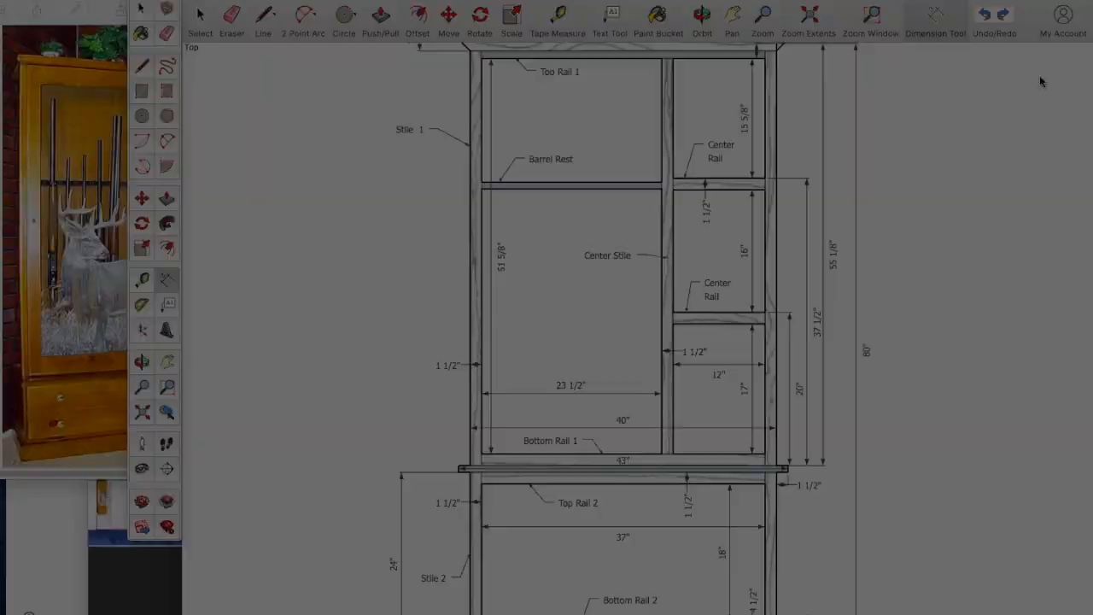